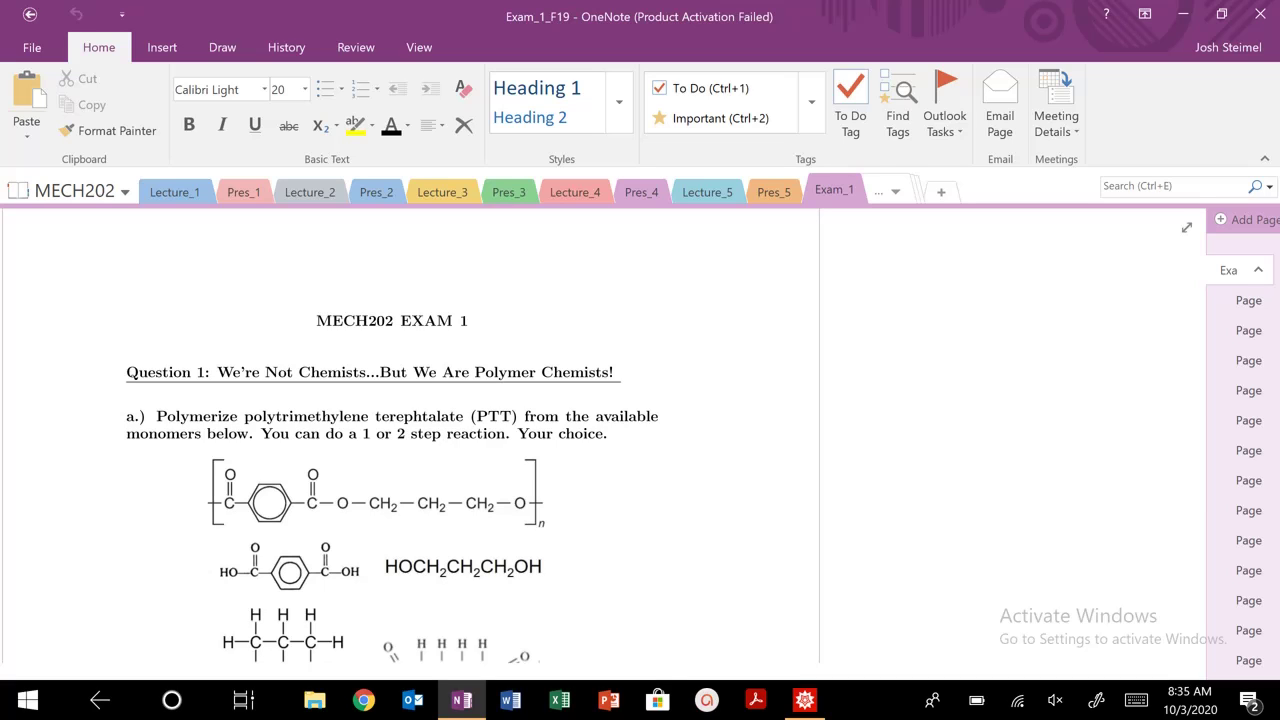
# Step: Underline the MECH202 EXAM 1 title and loop the Question 1 polymer chemistry heading in red
pyautogui.moveTo(510, 325); pyautogui.dragTo(330, 330)
pyautogui.moveTo(110, 340)
pyautogui.mouseDown()
pyautogui.moveTo(264, 402)
pyautogui.moveTo(650, 398)
pyautogui.moveTo(645, 352)
pyautogui.moveTo(226, 346)
pyautogui.mouseUp()
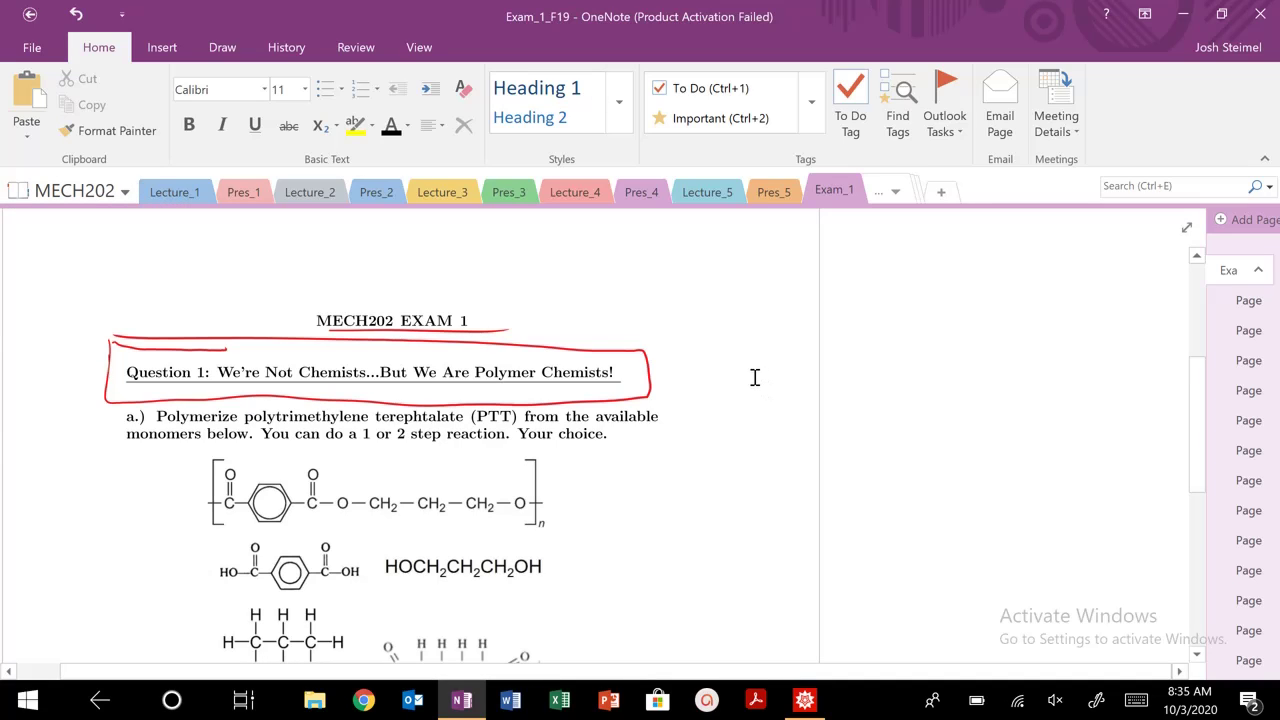
pyautogui.scroll(-1, 734, 376)
pyautogui.scroll(-4, 734, 376)
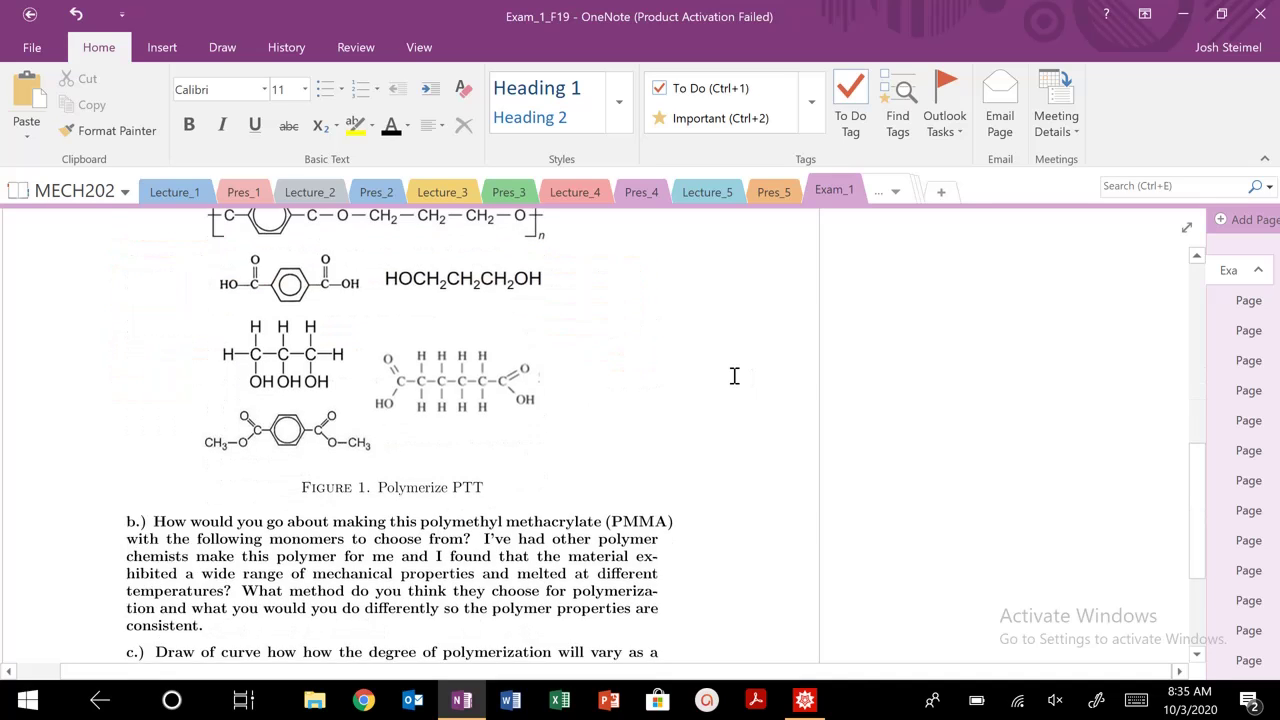
pyautogui.scroll(4, 734, 376)
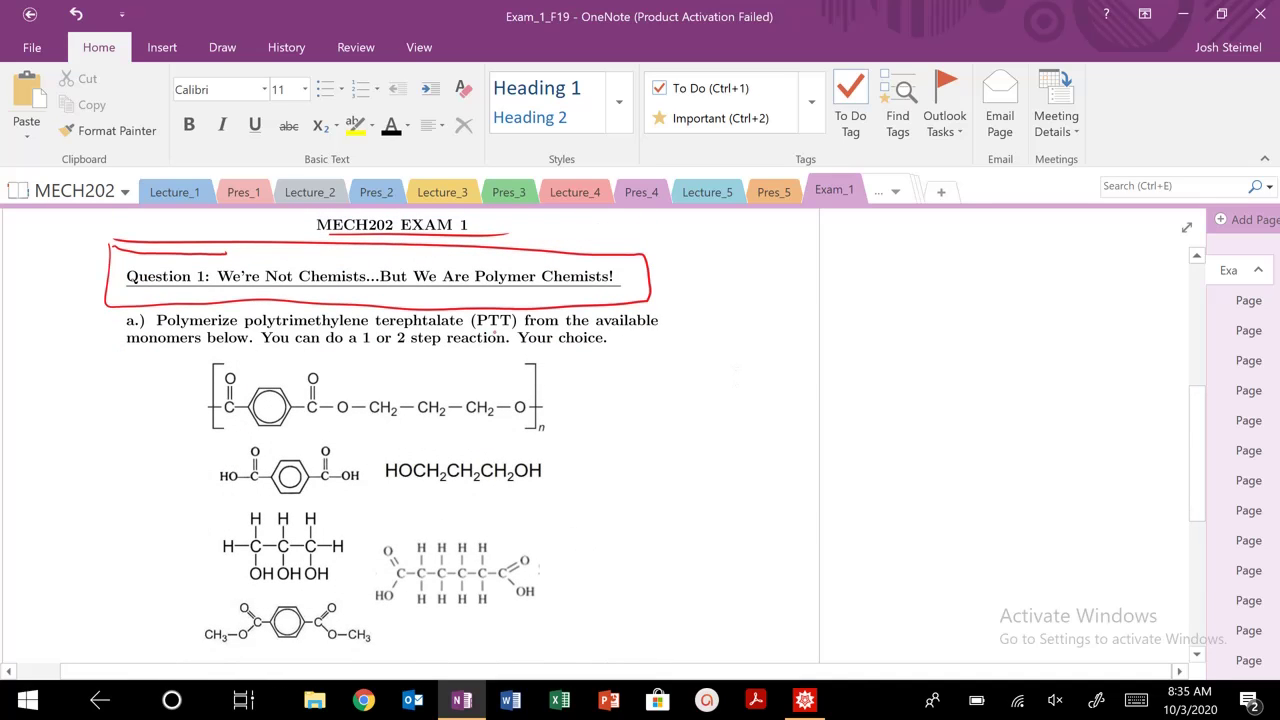
# Step: Circle the PTT structure, underline 'Your choice', and begin writing the diacid HO–C(=O)–ring
pyautogui.moveTo(210, 433)
pyautogui.mouseDown()
pyautogui.moveTo(290, 423)
pyautogui.moveTo(556, 435)
pyautogui.moveTo(566, 395)
pyautogui.moveTo(530, 356)
pyautogui.moveTo(260, 345)
pyautogui.moveTo(182, 440)
pyautogui.mouseUp()
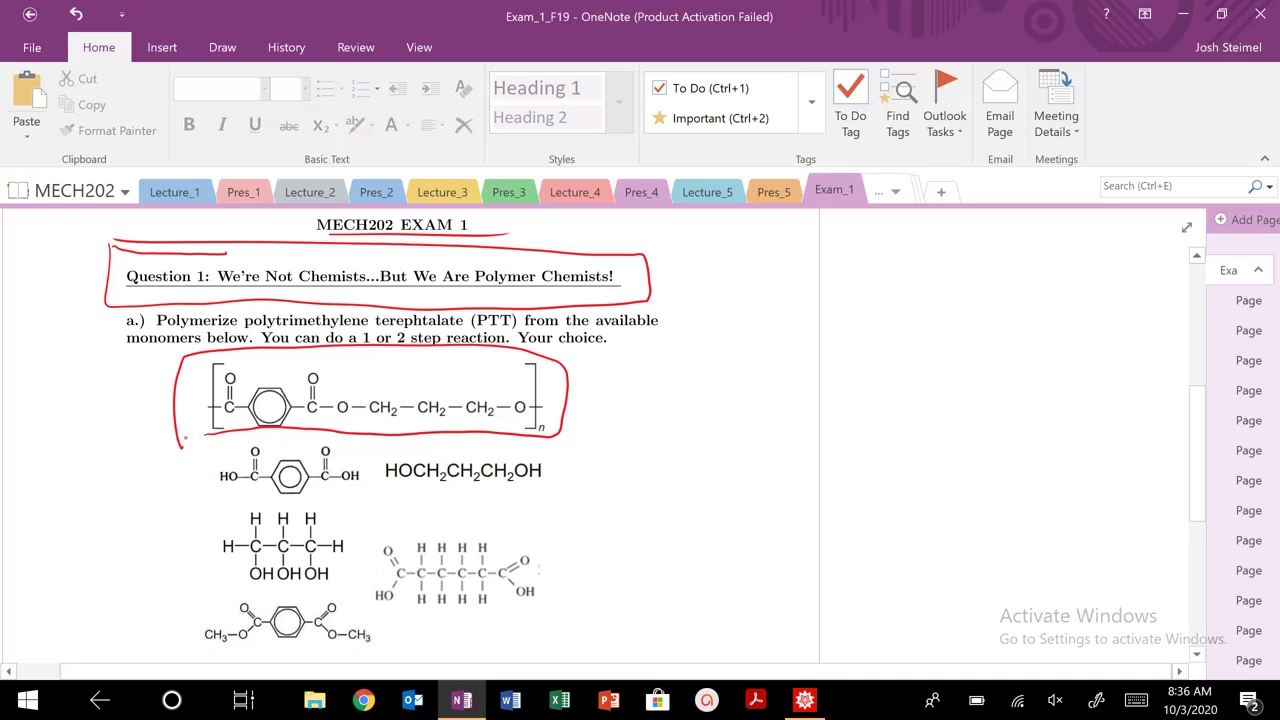
pyautogui.moveTo(522, 350); pyautogui.dragTo(570, 345)
pyautogui.moveTo(596, 362)
pyautogui.mouseDown()
pyautogui.moveTo(594, 404)
pyautogui.moveTo(610, 402)
pyautogui.moveTo(612, 384)
pyautogui.mouseUp()
pyautogui.moveTo(632, 373); pyautogui.dragTo(704, 402)
pyautogui.moveTo(676, 352); pyautogui.dragTo(676, 378)
pyautogui.click(690, 339)
pyautogui.moveTo(688, 310); pyautogui.dragTo(686, 312)
pyautogui.moveTo(704, 384)
pyautogui.mouseDown()
pyautogui.moveTo(732, 368)
pyautogui.moveTo(811, 408)
pyautogui.moveTo(728, 378)
pyautogui.moveTo(858, 400)
pyautogui.mouseUp()
# Step: Finish the handwritten diacid with its second carbonyl, –OH and a plus sign
pyautogui.moveTo(839, 352); pyautogui.dragTo(840, 370)
pyautogui.moveTo(846, 352); pyautogui.dragTo(847, 368)
pyautogui.moveTo(840, 310); pyautogui.dragTo(836, 314)
pyautogui.moveTo(862, 383)
pyautogui.mouseDown()
pyautogui.moveTo(885, 374)
pyautogui.moveTo(914, 397)
pyautogui.mouseUp()
pyautogui.moveTo(920, 386); pyautogui.dragTo(958, 380)
pyautogui.moveTo(951, 372); pyautogui.dragTo(951, 390)
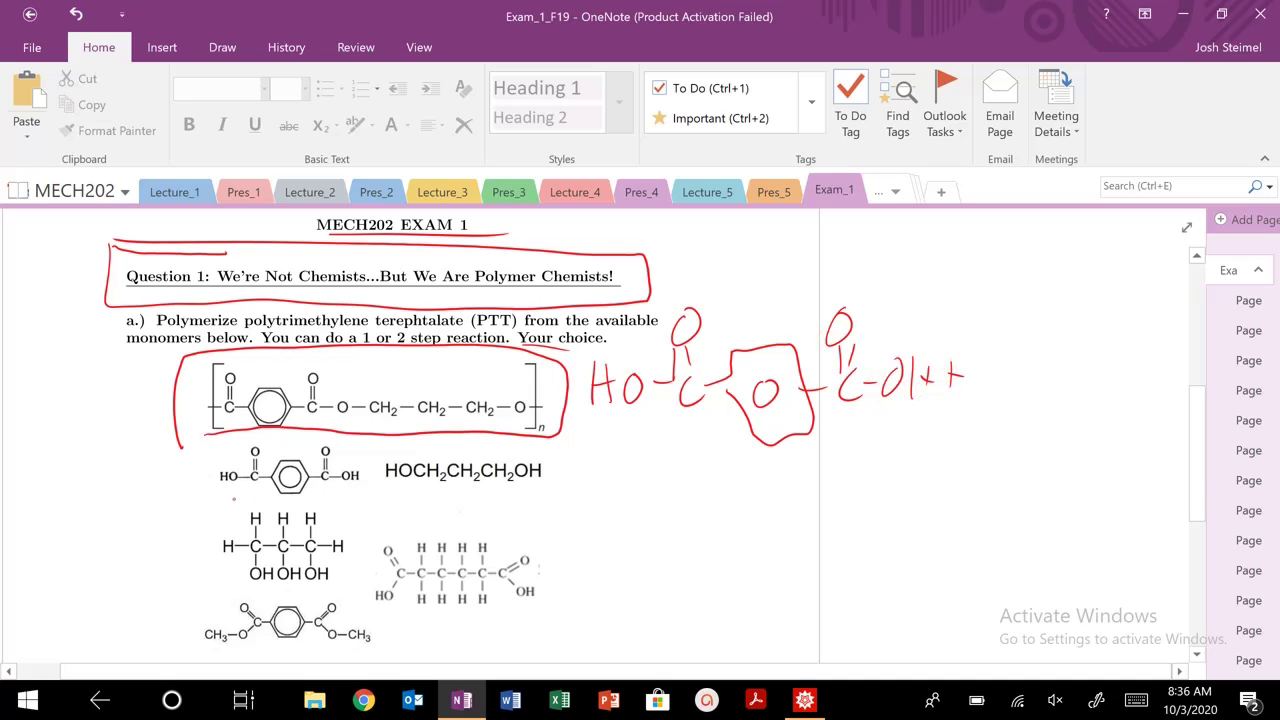
# Step: Underline the terephthalic acid and diol monomers and write HO–(CH2)3–OH for the diol
pyautogui.moveTo(225, 497); pyautogui.dragTo(345, 500)
pyautogui.moveTo(438, 476); pyautogui.dragTo(540, 497)
pyautogui.moveTo(976, 357)
pyautogui.mouseDown()
pyautogui.moveTo(974, 390)
pyautogui.moveTo(987, 390)
pyautogui.mouseUp()
pyautogui.moveTo(972, 375)
pyautogui.mouseDown()
pyautogui.moveTo(1019, 372)
pyautogui.moveTo(1030, 356)
pyautogui.moveTo(1033, 375)
pyautogui.moveTo(1052, 352)
pyautogui.moveTo(1050, 388)
pyautogui.mouseUp()
pyautogui.moveTo(1070, 366)
pyautogui.mouseDown()
pyautogui.moveTo(1064, 388)
pyautogui.moveTo(1092, 392)
pyautogui.mouseUp()
pyautogui.moveTo(1096, 378); pyautogui.dragTo(1118, 408)
pyautogui.moveTo(1132, 386)
pyautogui.mouseDown()
pyautogui.moveTo(1140, 410)
pyautogui.moveTo(1140, 370)
pyautogui.moveTo(1153, 380)
pyautogui.moveTo(1156, 366)
pyautogui.mouseUp()
pyautogui.moveTo(1177, 346); pyautogui.dragTo(1184, 380)
pyautogui.moveTo(1172, 372); pyautogui.dragTo(1190, 370)
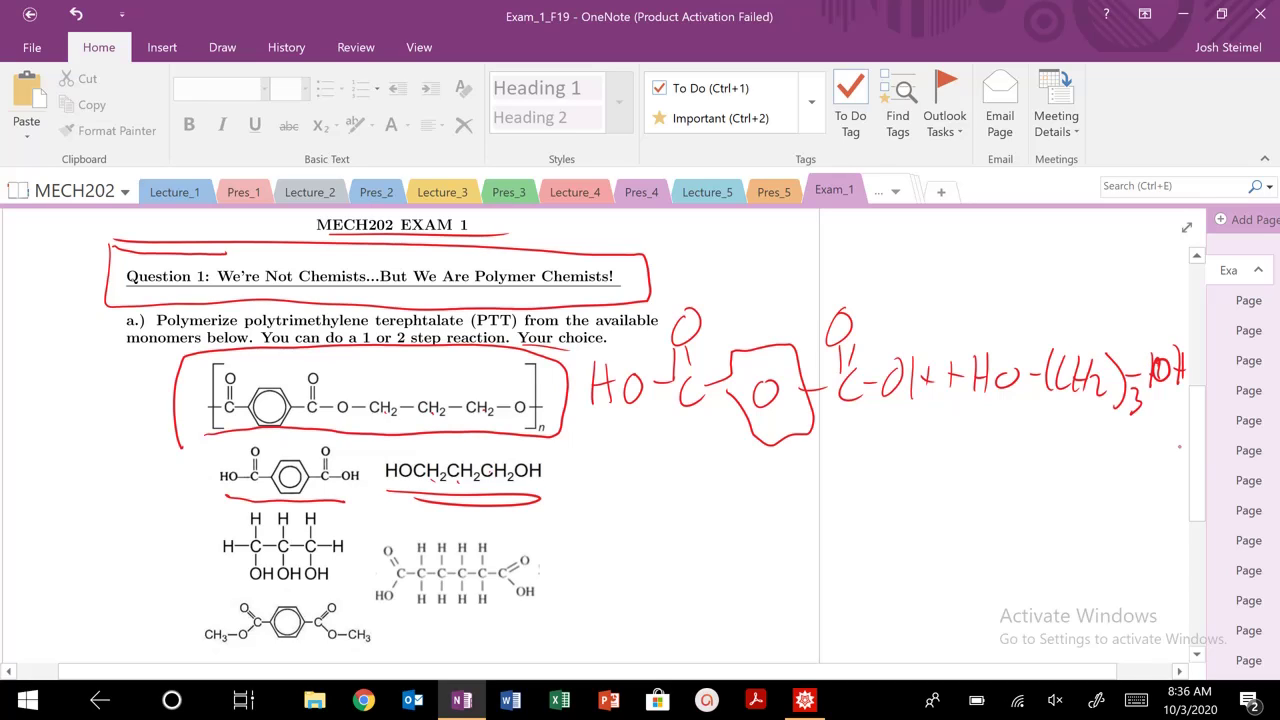
# Step: Draw an arrow linking the acid carbonyl to the alcohol group and complete the acid's –OH
pyautogui.moveTo(840, 407); pyautogui.dragTo(866, 410)
pyautogui.moveTo(1000, 395)
pyautogui.mouseDown()
pyautogui.moveTo(968, 442)
pyautogui.moveTo(900, 445)
pyautogui.moveTo(846, 418)
pyautogui.mouseUp()
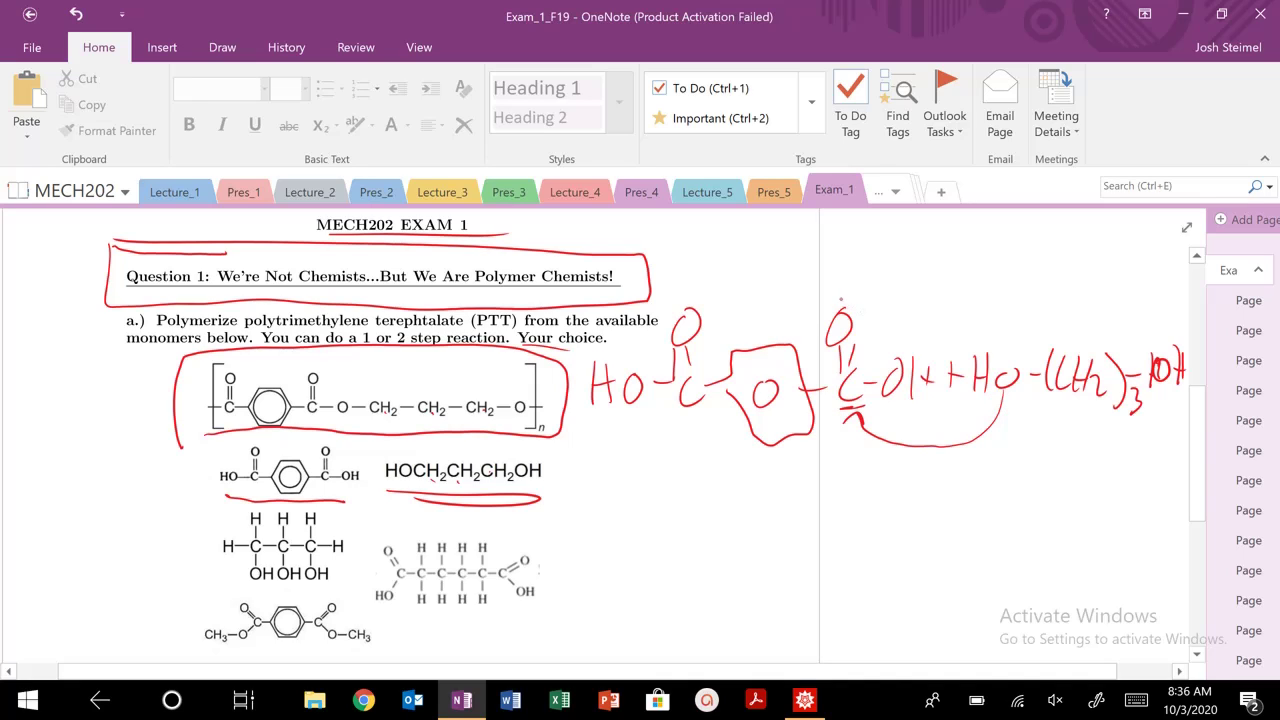
pyautogui.moveTo(832, 288); pyautogui.dragTo(842, 282)
pyautogui.moveTo(926, 370); pyautogui.dragTo(928, 400)
pyautogui.moveTo(904, 385); pyautogui.dragTo(934, 382)
# Step: Write the 'OH Keq ≈ 1' note above the reaction
pyautogui.moveTo(910, 236); pyautogui.dragTo(906, 240)
pyautogui.moveTo(926, 236)
pyautogui.mouseDown()
pyautogui.moveTo(926, 270)
pyautogui.moveTo(946, 256)
pyautogui.mouseUp()
pyautogui.click(989, 268)
pyautogui.moveTo(990, 238)
pyautogui.mouseDown()
pyautogui.moveTo(987, 268)
pyautogui.moveTo(1013, 240)
pyautogui.moveTo(1030, 268)
pyautogui.moveTo(1047, 246)
pyautogui.moveTo(1086, 254)
pyautogui.mouseUp()
pyautogui.click(1101, 265)
pyautogui.moveTo(1062, 264)
pyautogui.mouseDown()
pyautogui.moveTo(1126, 268)
pyautogui.moveTo(1129, 281)
pyautogui.mouseUp()
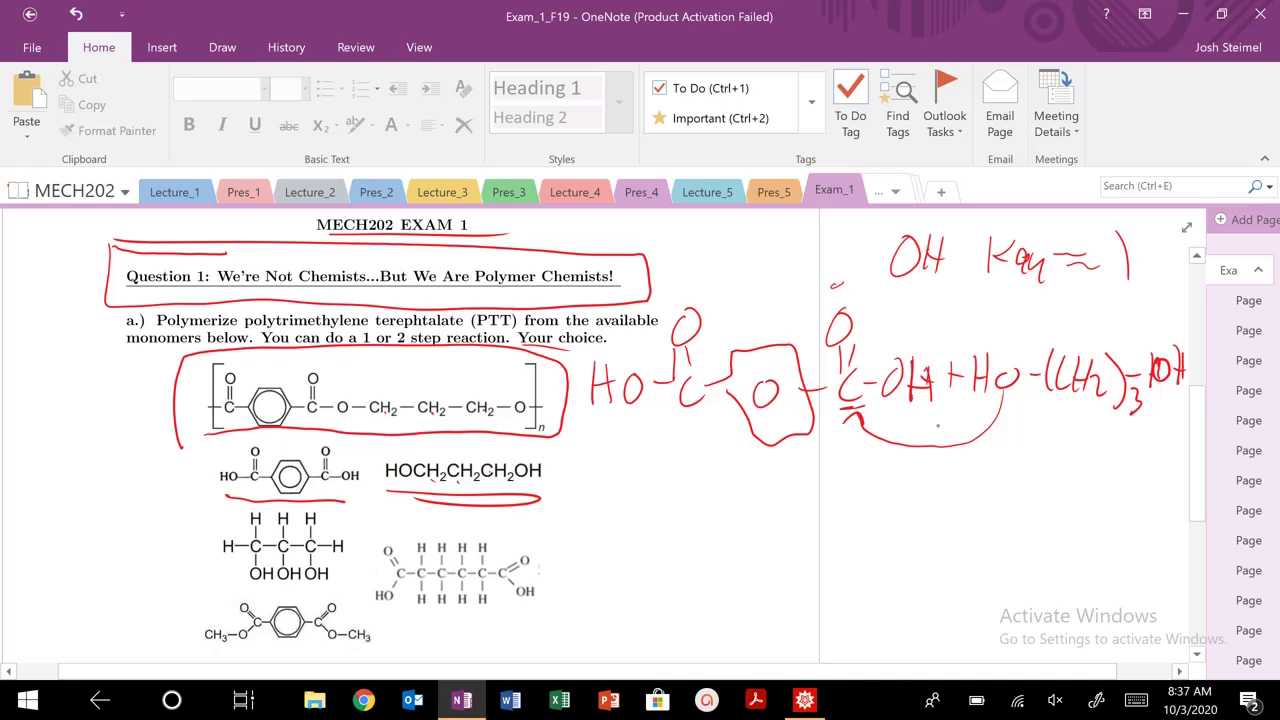
# Step: Outline the reacting OH and HO groups and start the repeat unit with bracket, carbonyl and benzene ring
pyautogui.moveTo(920, 347)
pyautogui.mouseDown()
pyautogui.moveTo(877, 380)
pyautogui.moveTo(885, 412)
pyautogui.moveTo(920, 420)
pyautogui.moveTo(928, 378)
pyautogui.moveTo(978, 350)
pyautogui.moveTo(933, 408)
pyautogui.moveTo(982, 386)
pyautogui.mouseUp()
pyautogui.moveTo(611, 356)
pyautogui.mouseDown()
pyautogui.moveTo(600, 378)
pyautogui.moveTo(634, 418)
pyautogui.moveTo(638, 378)
pyautogui.mouseUp()
pyautogui.moveTo(597, 492)
pyautogui.mouseDown()
pyautogui.moveTo(638, 487)
pyautogui.moveTo(620, 557)
pyautogui.moveTo(612, 524)
pyautogui.moveTo(646, 546)
pyautogui.mouseUp()
pyautogui.moveTo(641, 491); pyautogui.dragTo(641, 511)
pyautogui.moveTo(648, 488); pyautogui.dragTo(648, 510)
pyautogui.moveTo(652, 464)
pyautogui.mouseDown()
pyautogui.moveTo(690, 526)
pyautogui.moveTo(733, 513)
pyautogui.moveTo(720, 569)
pyautogui.moveTo(754, 527)
pyautogui.moveTo(788, 548)
pyautogui.mouseUp()
# Step: Add the repeat unit's second carbonyl and erase the mistaken (CH2 strokes
pyautogui.moveTo(762, 505)
pyautogui.mouseDown()
pyautogui.moveTo(762, 525)
pyautogui.moveTo(771, 520)
pyautogui.mouseUp()
pyautogui.moveTo(760, 462); pyautogui.dragTo(756, 488)
pyautogui.moveTo(786, 537)
pyautogui.mouseDown()
pyautogui.moveTo(817, 552)
pyautogui.moveTo(843, 554)
pyautogui.moveTo(858, 534)
pyautogui.moveTo(866, 550)
pyautogui.moveTo(892, 548)
pyautogui.moveTo(868, 530)
pyautogui.mouseUp()
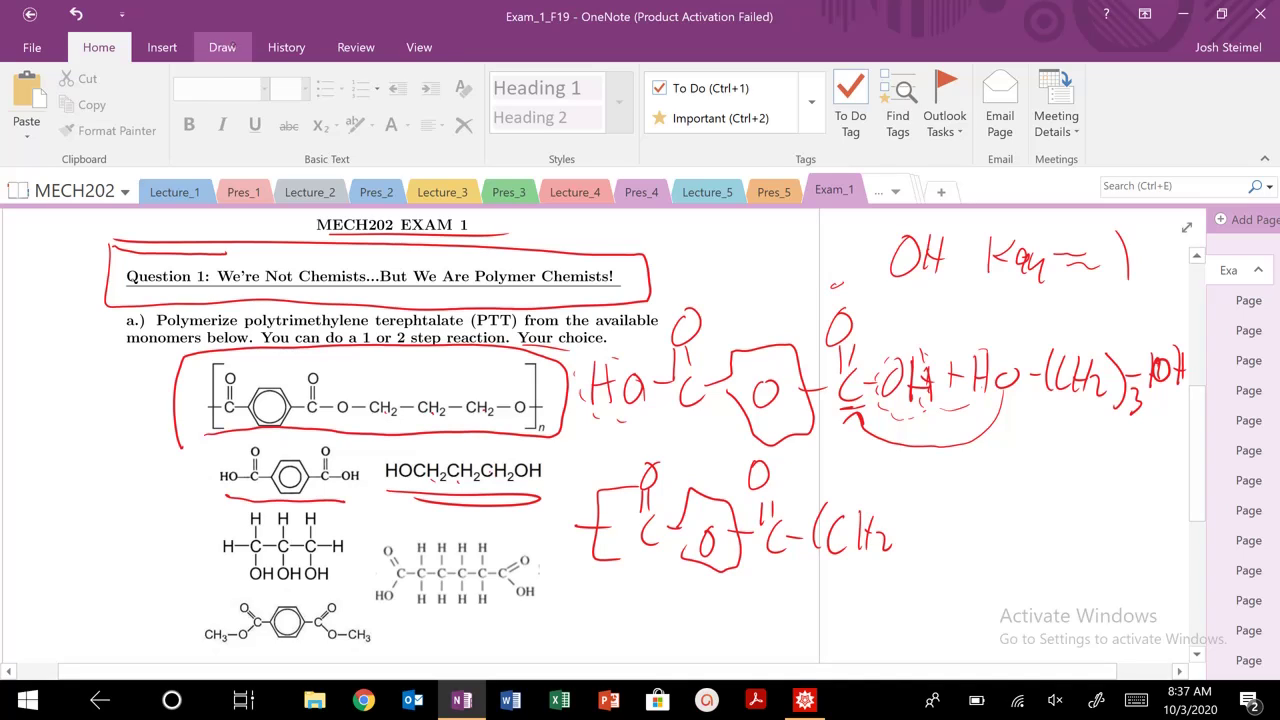
pyautogui.click(222, 47)
pyautogui.click(120, 100)
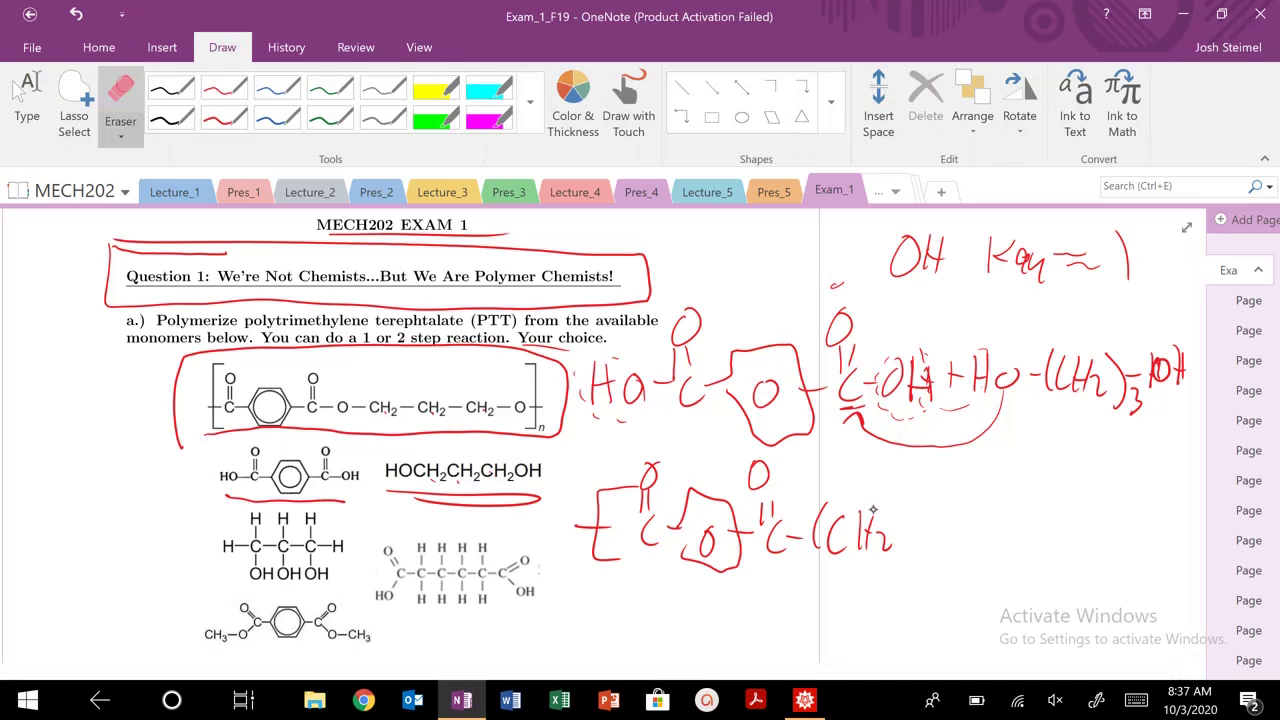
pyautogui.moveTo(880, 535)
pyautogui.mouseDown()
pyautogui.moveTo(845, 535)
pyautogui.moveTo(850, 545)
pyautogui.moveTo(829, 527)
pyautogui.moveTo(871, 537)
pyautogui.moveTo(885, 566)
pyautogui.moveTo(903, 560)
pyautogui.mouseUp()
pyautogui.click(224, 118)
# Step: Rewrite (CH2)3–O in red and close the repeat-unit bracket with its subscript x
pyautogui.moveTo(931, 516); pyautogui.dragTo(929, 560)
pyautogui.moveTo(942, 514)
pyautogui.mouseDown()
pyautogui.moveTo(941, 558)
pyautogui.moveTo(944, 545)
pyautogui.mouseUp()
pyautogui.moveTo(956, 538); pyautogui.dragTo(966, 562)
pyautogui.moveTo(966, 520); pyautogui.dragTo(984, 578)
pyautogui.moveTo(994, 534)
pyautogui.mouseDown()
pyautogui.moveTo(1040, 545)
pyautogui.moveTo(1030, 515)
pyautogui.moveTo(1064, 568)
pyautogui.moveTo(1034, 578)
pyautogui.mouseUp()
pyautogui.moveTo(1092, 550)
pyautogui.mouseDown()
pyautogui.moveTo(1106, 550)
pyautogui.moveTo(1056, 576)
pyautogui.mouseUp()
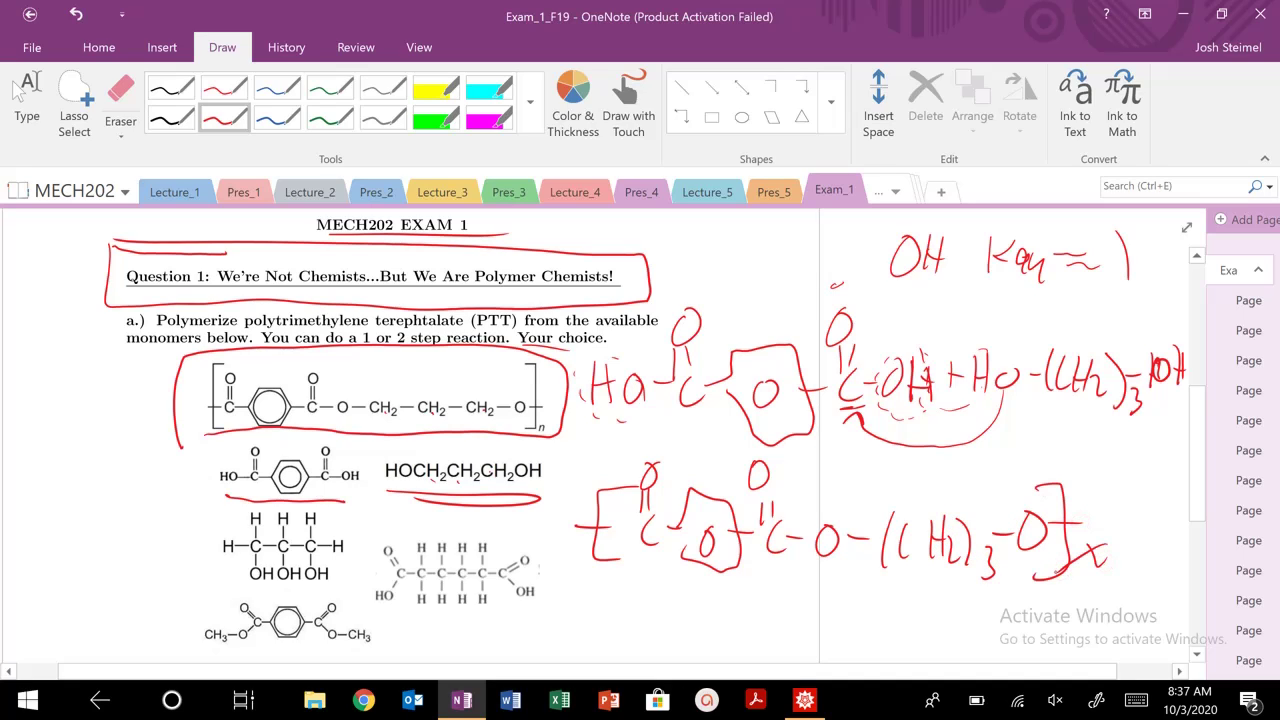
# Step: Write +H2O below the polymer with an arrow back to the acid, labelled 'Remv'
pyautogui.click(22, 95)
pyautogui.scroll(-2, 172, 482)
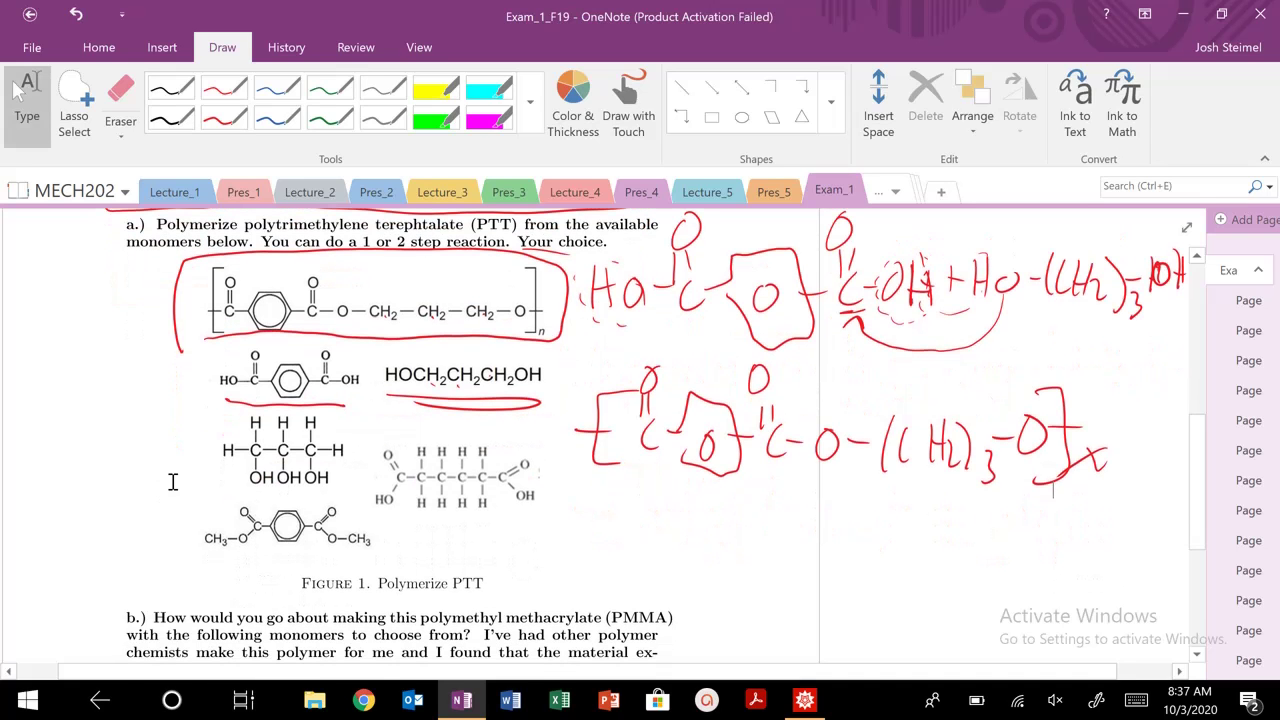
pyautogui.scroll(-5, 180, 475)
pyautogui.scroll(7, 190, 470)
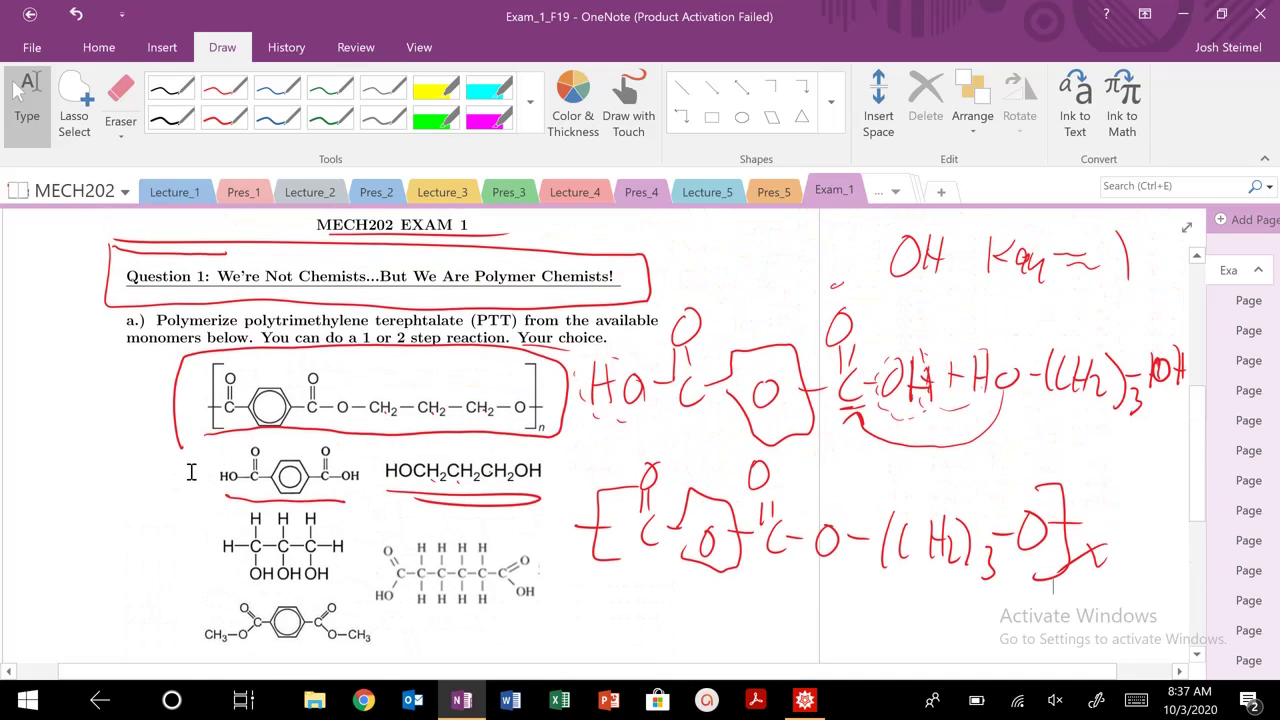
pyautogui.click(224, 118)
pyautogui.moveTo(668, 614); pyautogui.dragTo(790, 632)
pyautogui.moveTo(682, 645)
pyautogui.mouseDown()
pyautogui.moveTo(565, 615)
pyautogui.moveTo(535, 565)
pyautogui.mouseUp()
pyautogui.moveTo(468, 532); pyautogui.dragTo(548, 526)
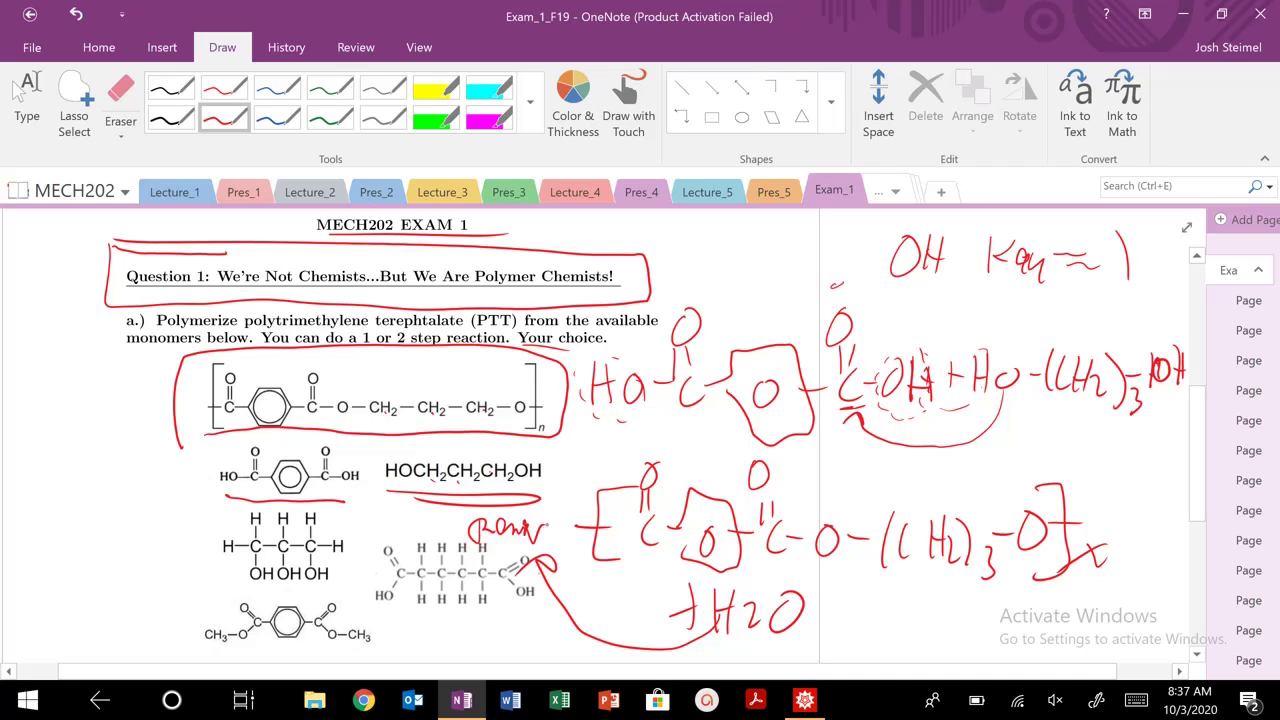
# Step: Write Keq = [C][D]/[A][B] in the left margin
pyautogui.moveTo(30, 442)
pyautogui.mouseDown()
pyautogui.moveTo(24, 494)
pyautogui.moveTo(40, 494)
pyautogui.mouseUp()
pyautogui.moveTo(58, 480)
pyautogui.mouseDown()
pyautogui.moveTo(48, 496)
pyautogui.moveTo(78, 536)
pyautogui.mouseUp()
pyautogui.moveTo(84, 472); pyautogui.dragTo(100, 472)
pyautogui.moveTo(92, 488)
pyautogui.mouseDown()
pyautogui.moveTo(128, 492)
pyautogui.moveTo(136, 480)
pyautogui.moveTo(204, 500)
pyautogui.mouseUp()
pyautogui.click(183, 483)
pyautogui.moveTo(222, 452); pyautogui.dragTo(206, 500)
pyautogui.moveTo(140, 528); pyautogui.dragTo(118, 578)
pyautogui.moveTo(138, 530)
pyautogui.mouseDown()
pyautogui.moveTo(152, 572)
pyautogui.moveTo(150, 554)
pyautogui.moveTo(100, 596)
pyautogui.moveTo(166, 588)
pyautogui.mouseUp()
pyautogui.moveTo(196, 530)
pyautogui.mouseDown()
pyautogui.moveTo(194, 590)
pyautogui.moveTo(206, 588)
pyautogui.mouseUp()
pyautogui.moveTo(230, 538); pyautogui.dragTo(208, 600)
# Step: Underline the OH Keq ≈ 1 note and the denominator, and circle the C term with a pointer line
pyautogui.moveTo(868, 296); pyautogui.dragTo(1106, 293)
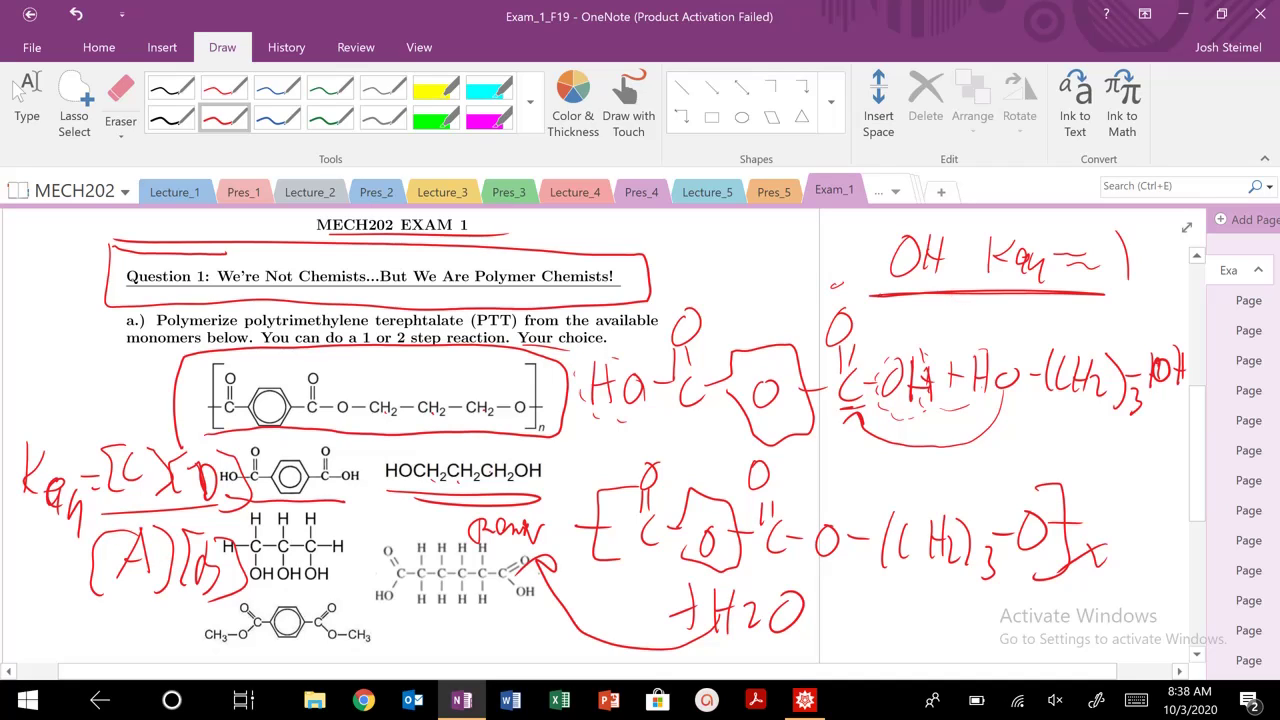
pyautogui.moveTo(106, 600); pyautogui.dragTo(224, 611)
pyautogui.moveTo(140, 448)
pyautogui.mouseDown()
pyautogui.moveTo(112, 488)
pyautogui.moveTo(146, 452)
pyautogui.moveTo(116, 462)
pyautogui.mouseUp()
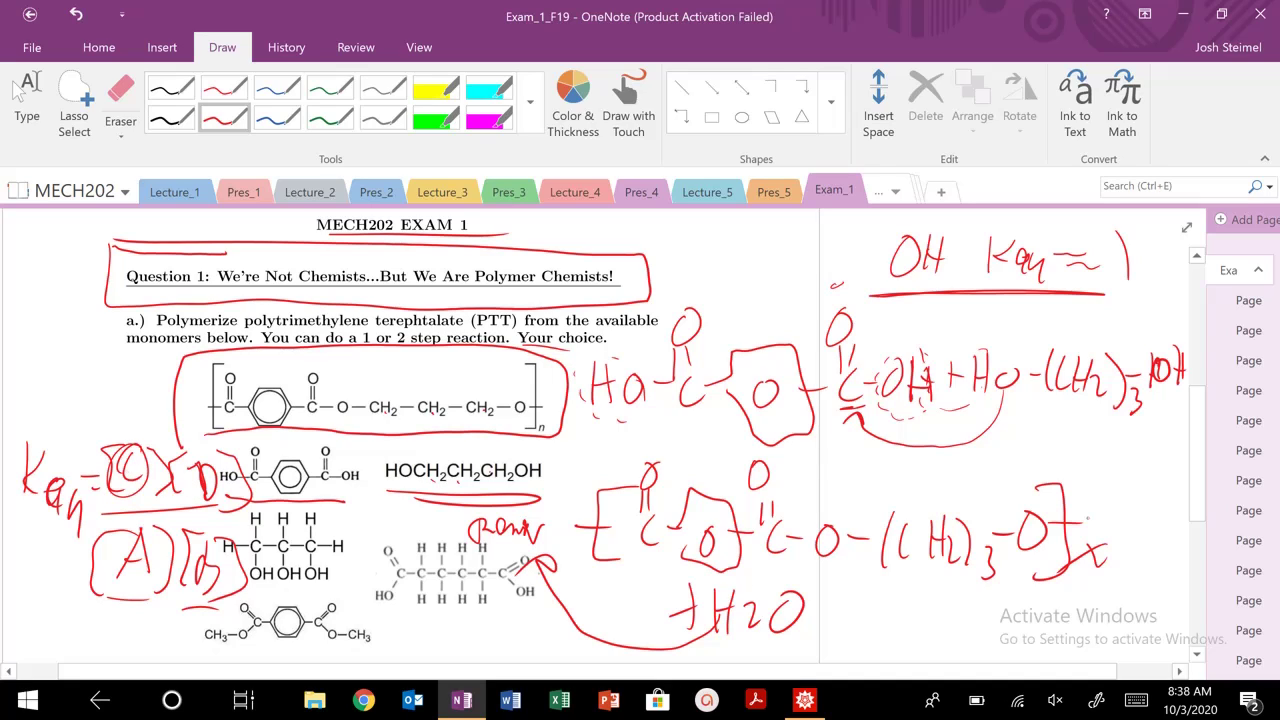
pyautogui.moveTo(1072, 458); pyautogui.dragTo(1056, 478)
pyautogui.moveTo(174, 456); pyautogui.dragTo(100, 398)
pyautogui.moveTo(112, 404); pyautogui.dragTo(132, 418)
pyautogui.click(18, 92)
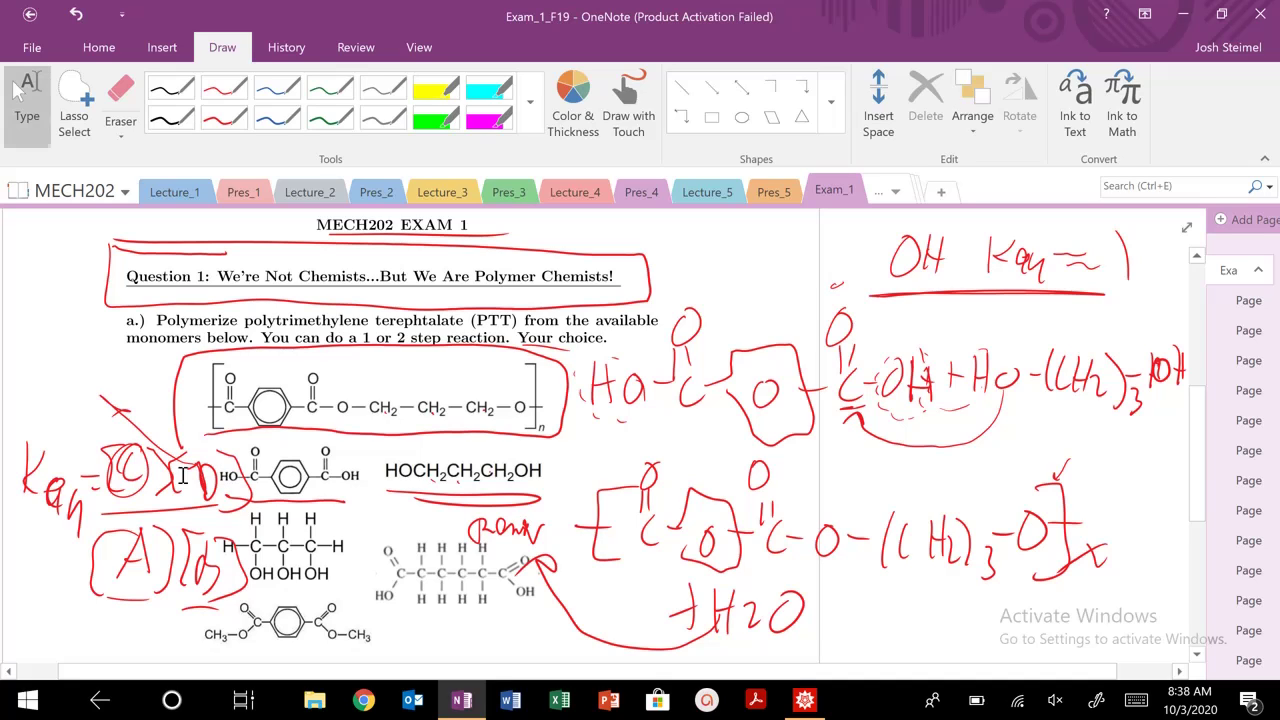
# Step: Underline 'polymethyl methacrylate (PMMA)' and 'monomers to choose from' in the question
pyautogui.scroll(-3, 640, 468)
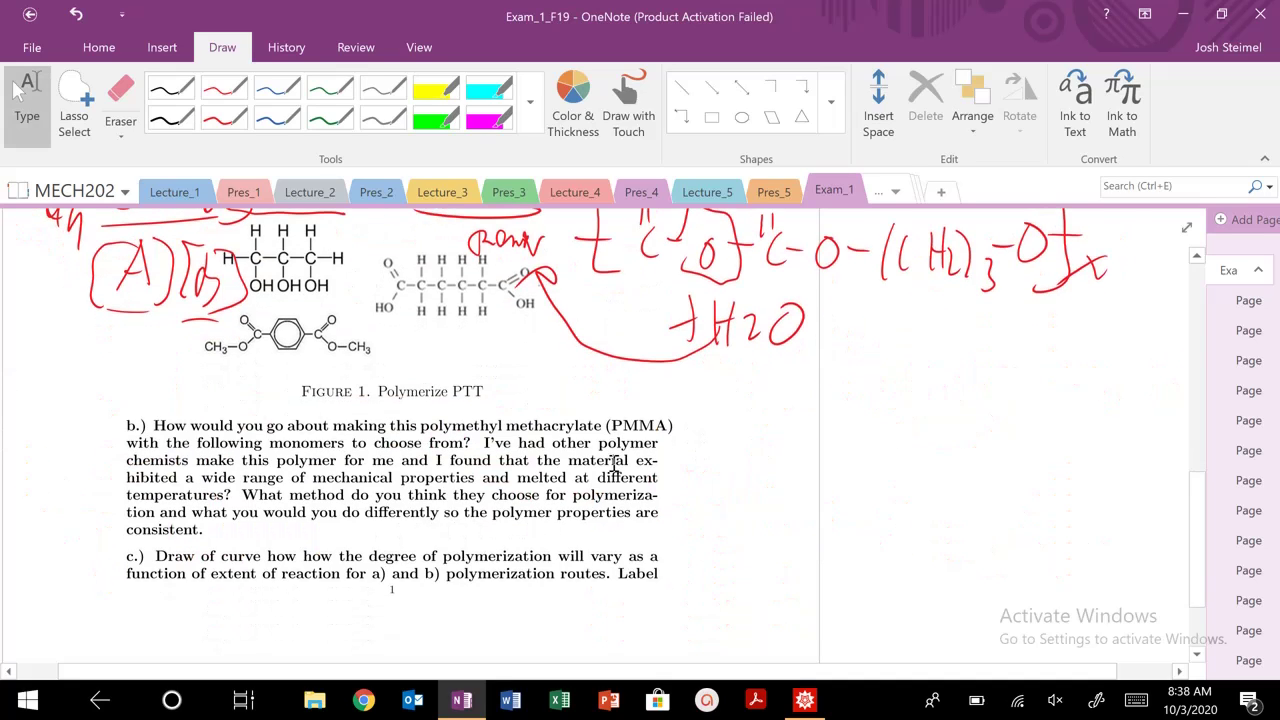
pyautogui.scroll(-1, 614, 466)
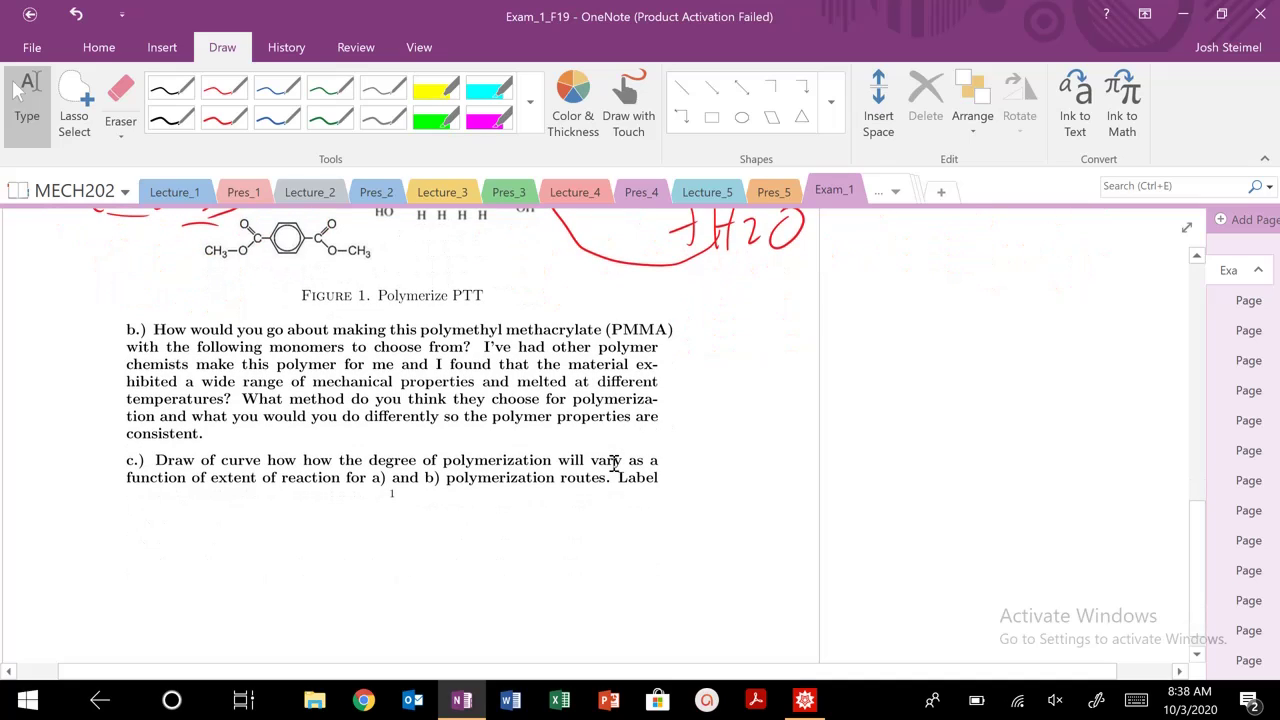
pyautogui.click(224, 118)
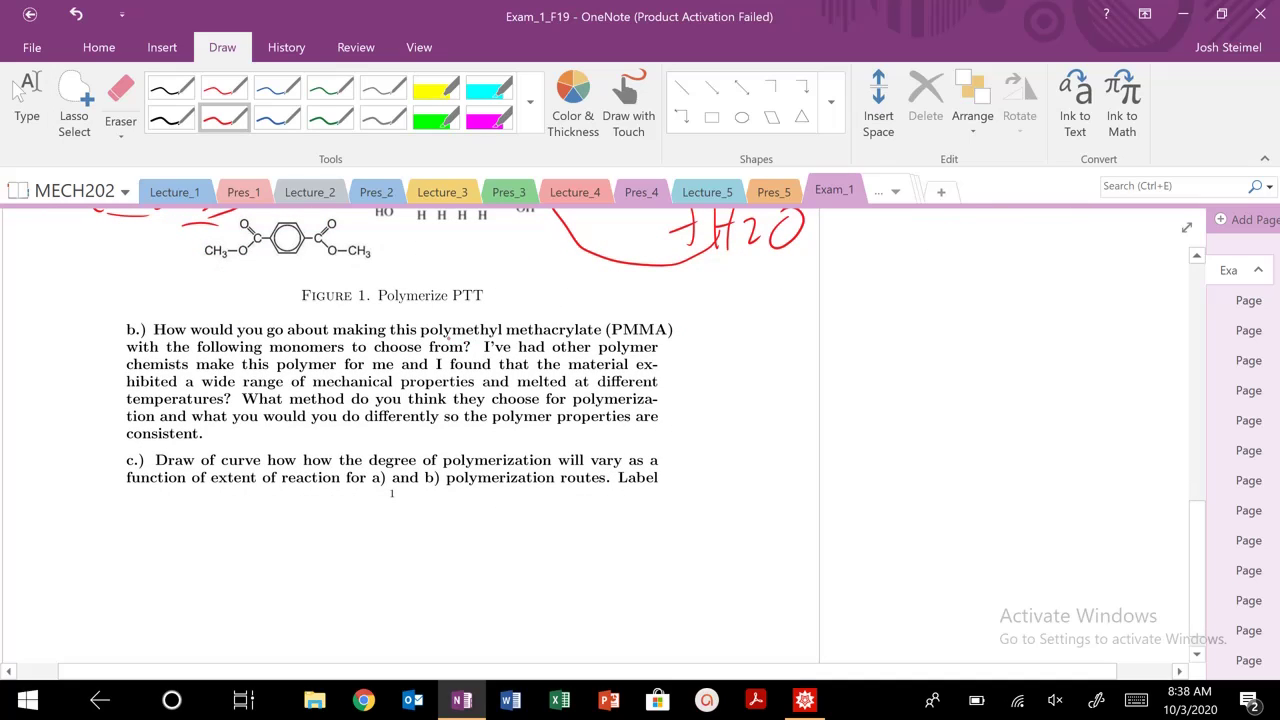
pyautogui.moveTo(420, 337); pyautogui.dragTo(638, 335)
pyautogui.moveTo(268, 352); pyautogui.dragTo(451, 357)
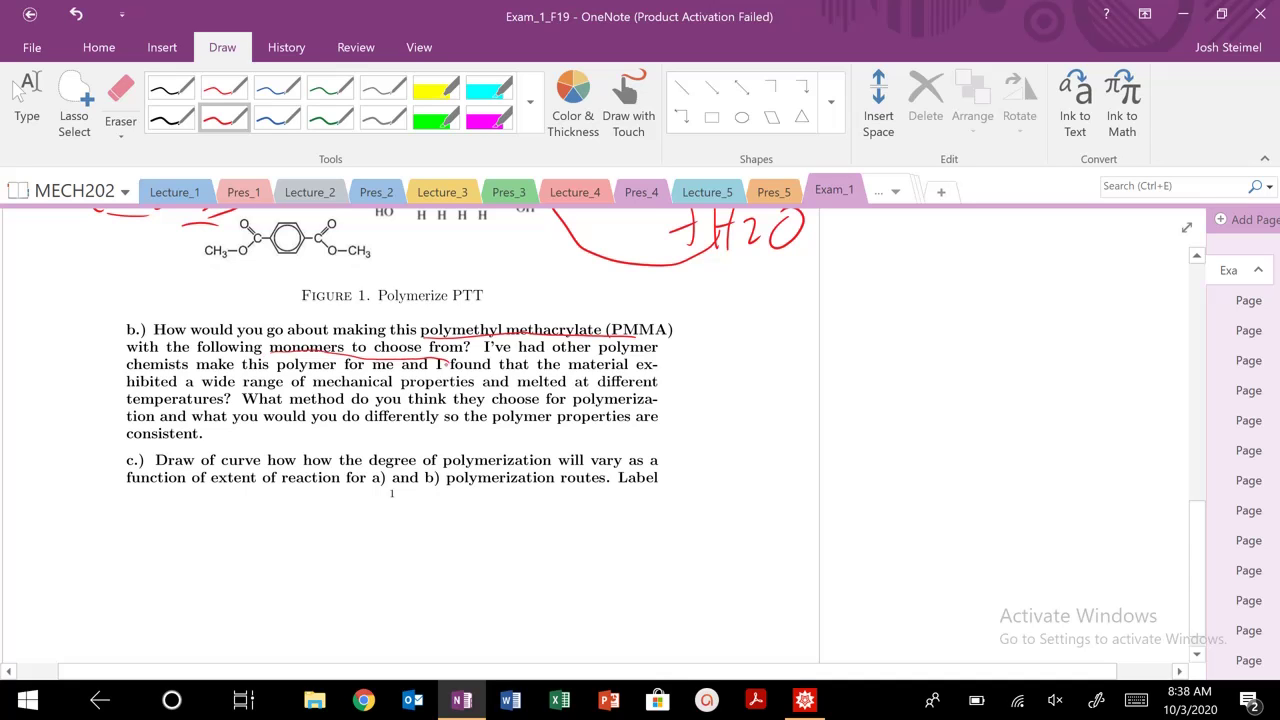
pyautogui.click(18, 88)
# Step: Go to the second exam page and circle the PMMA polymer structure
pyautogui.scroll(-1, 554, 403)
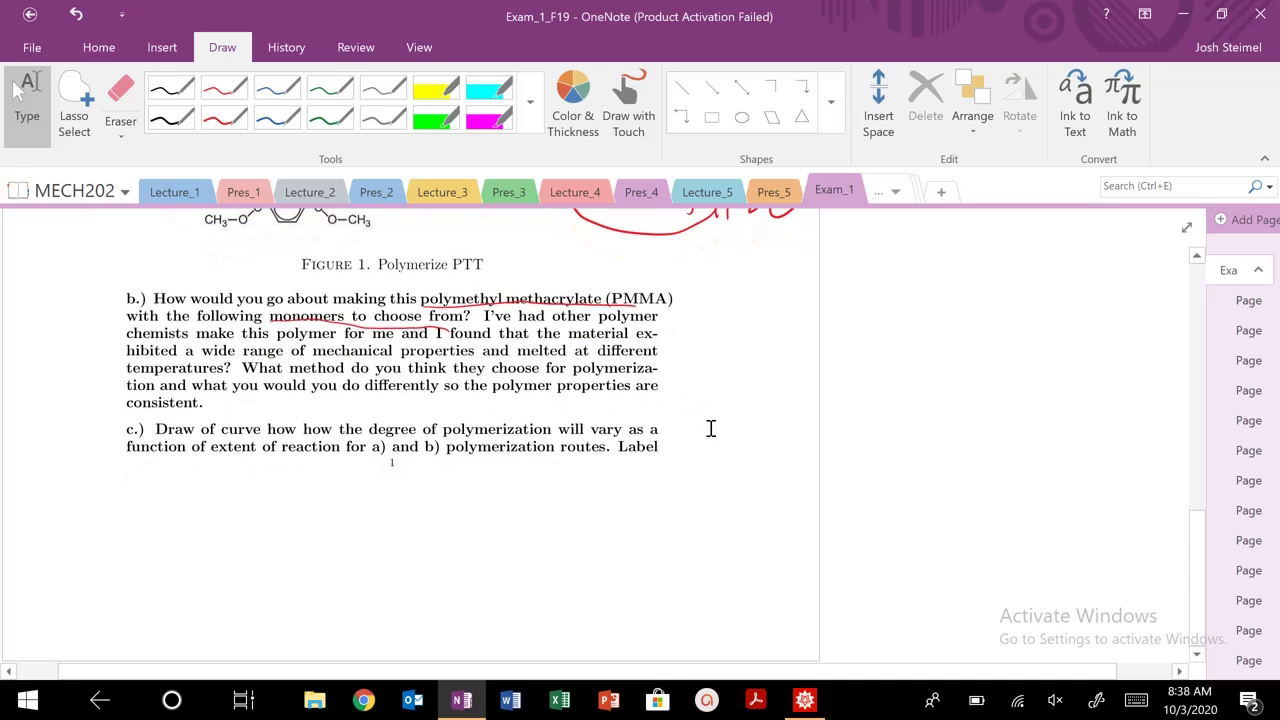
pyautogui.scroll(8, 710, 428)
pyautogui.scroll(-6, 710, 428)
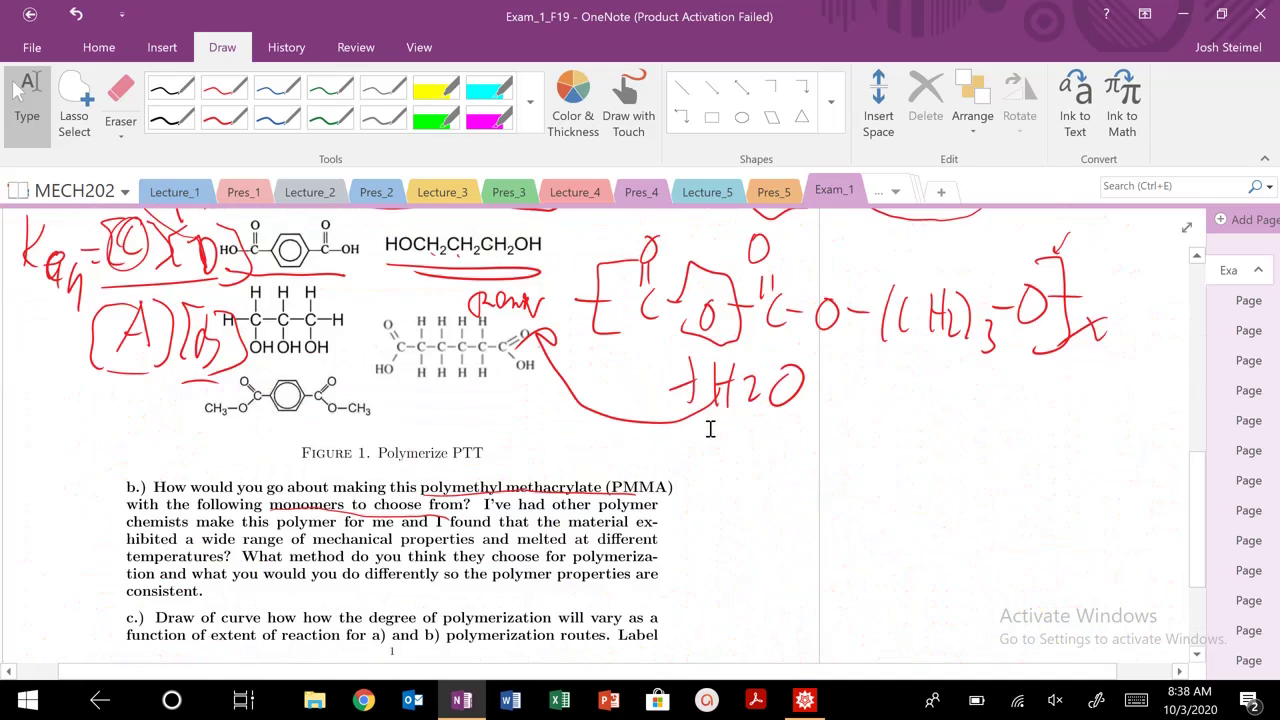
pyautogui.scroll(-3, 710, 428)
pyautogui.click(1240, 302)
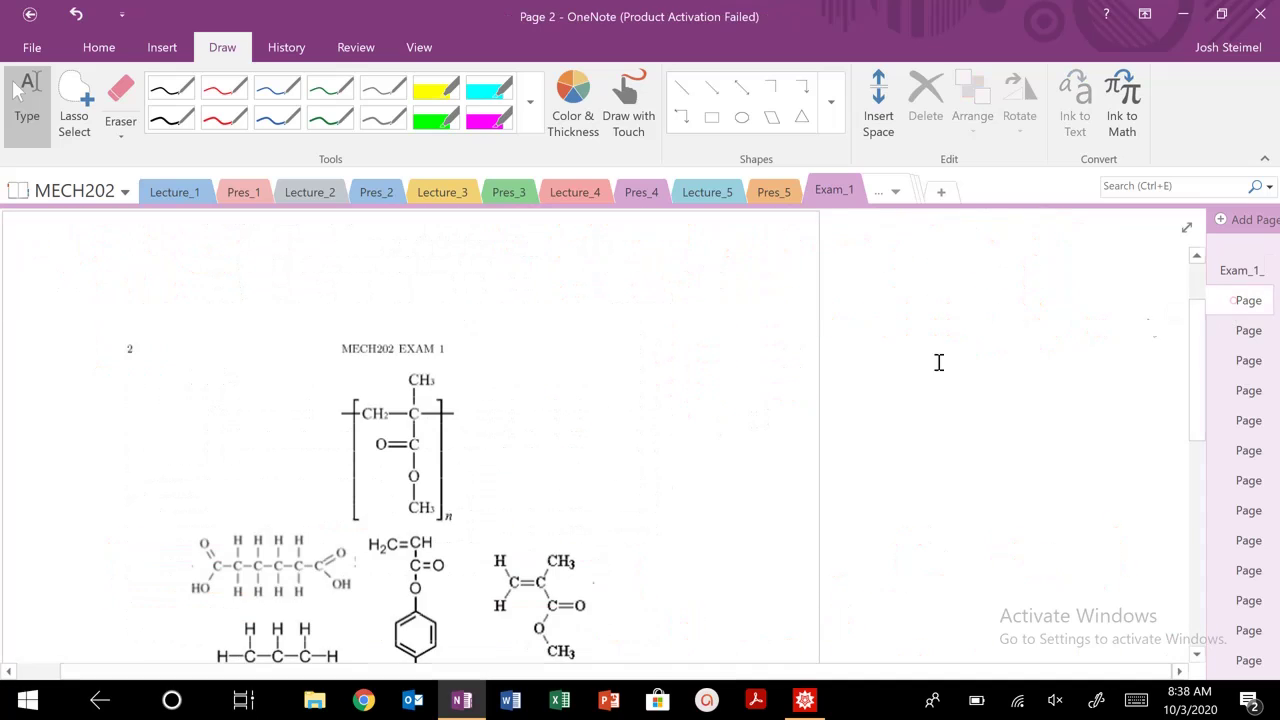
pyautogui.scroll(-4, 934, 428)
pyautogui.scroll(4, 934, 428)
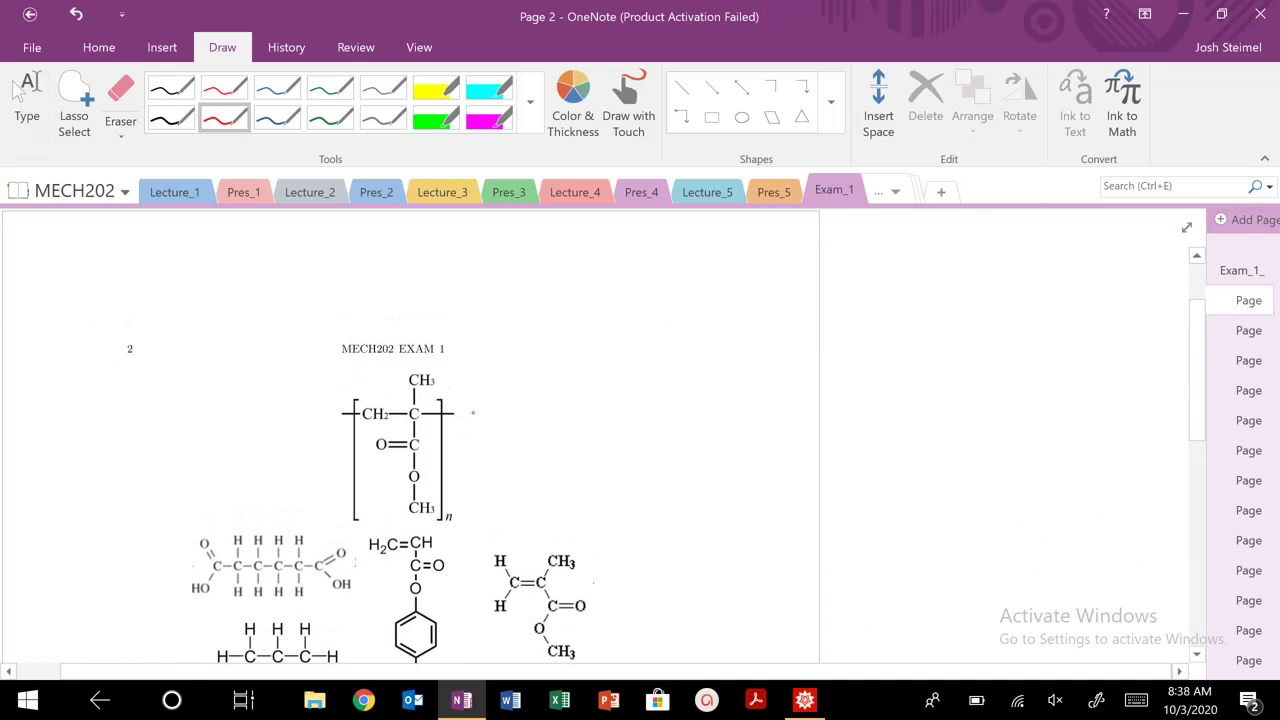
pyautogui.moveTo(490, 362)
pyautogui.mouseDown()
pyautogui.moveTo(310, 508)
pyautogui.moveTo(494, 522)
pyautogui.moveTo(456, 352)
pyautogui.mouseUp()
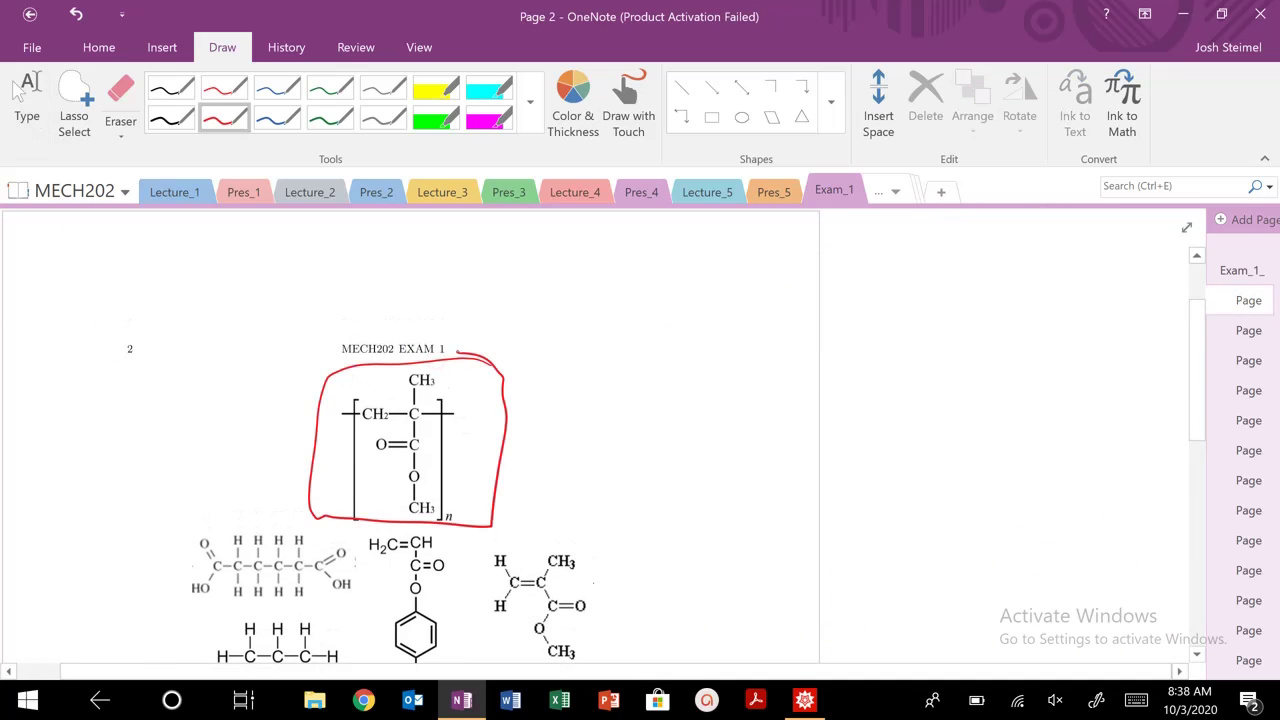
pyautogui.click(15, 90)
pyautogui.scroll(-1, 186, 417)
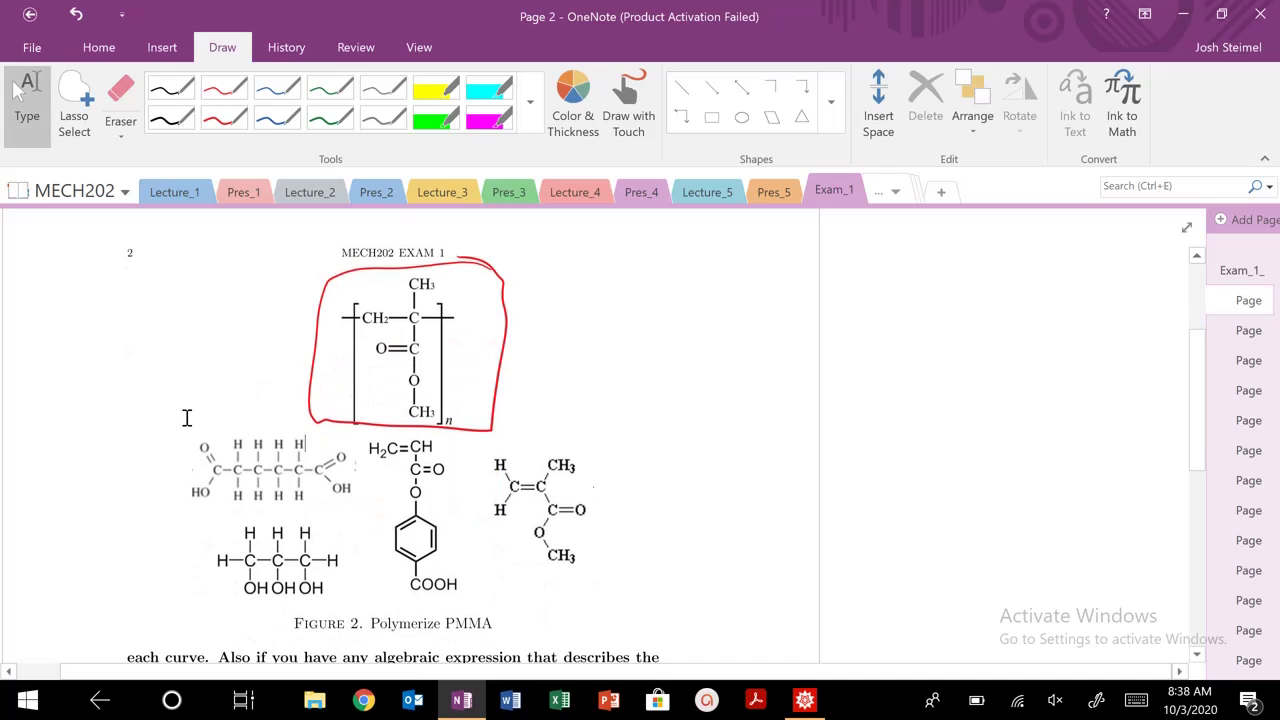
# Step: Cross out the first, triol and benzene-ring monomers and circle methyl methacrylate
pyautogui.click(271, 486)
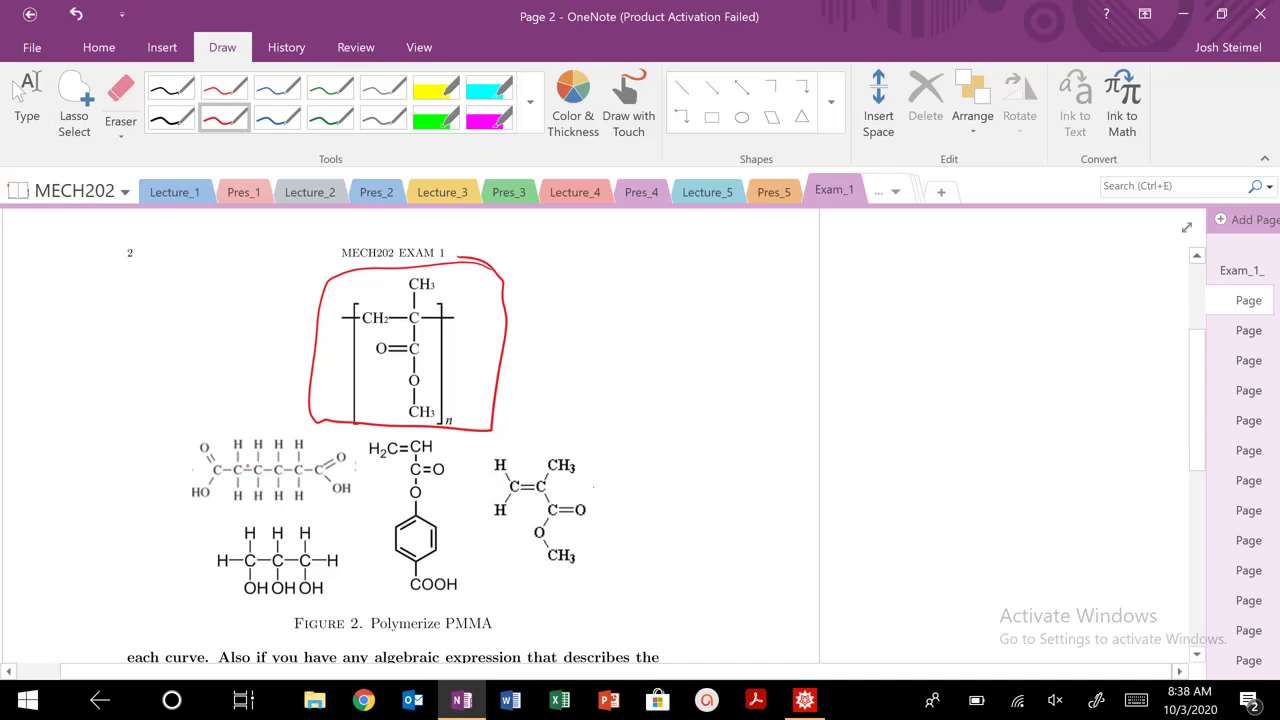
pyautogui.moveTo(246, 446); pyautogui.dragTo(273, 478)
pyautogui.moveTo(288, 431); pyautogui.dragTo(233, 490)
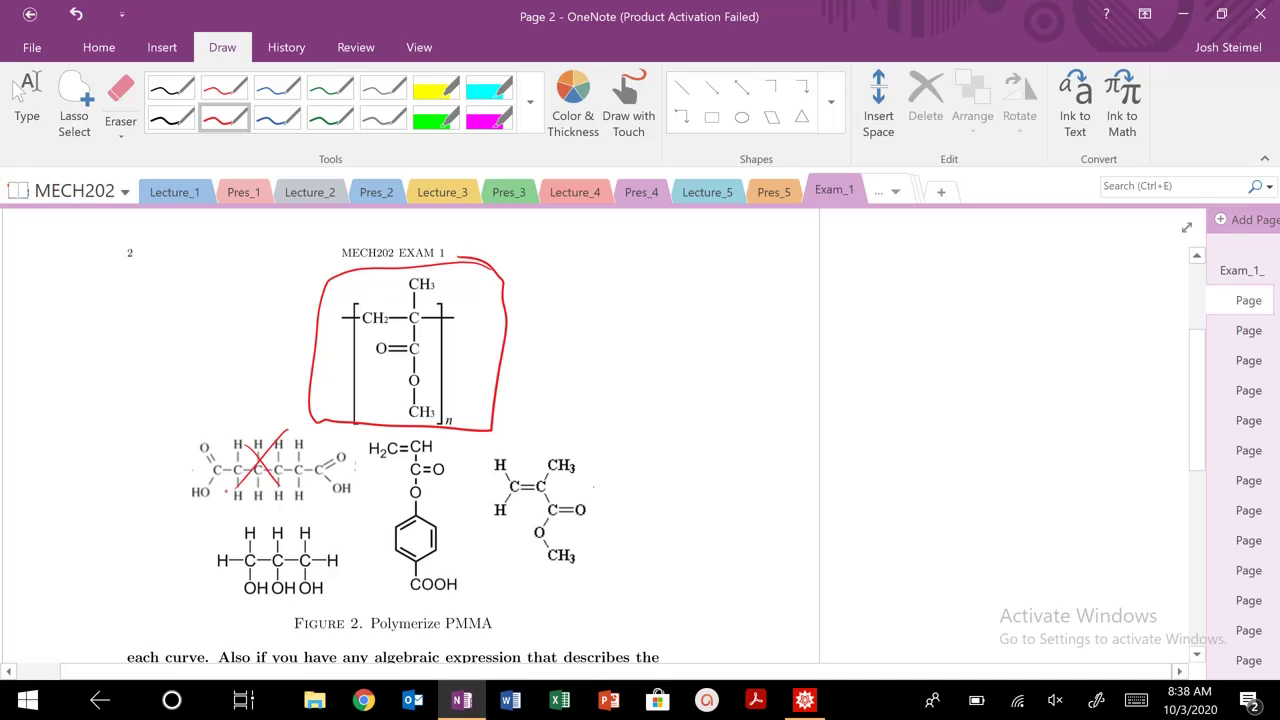
pyautogui.moveTo(255, 540); pyautogui.dragTo(320, 605)
pyautogui.moveTo(308, 550); pyautogui.dragTo(272, 598)
pyautogui.moveTo(436, 482); pyautogui.dragTo(383, 556)
pyautogui.moveTo(384, 484); pyautogui.dragTo(414, 525)
pyautogui.moveTo(516, 440)
pyautogui.mouseDown()
pyautogui.moveTo(604, 464)
pyautogui.moveTo(550, 594)
pyautogui.moveTo(598, 452)
pyautogui.mouseUp()
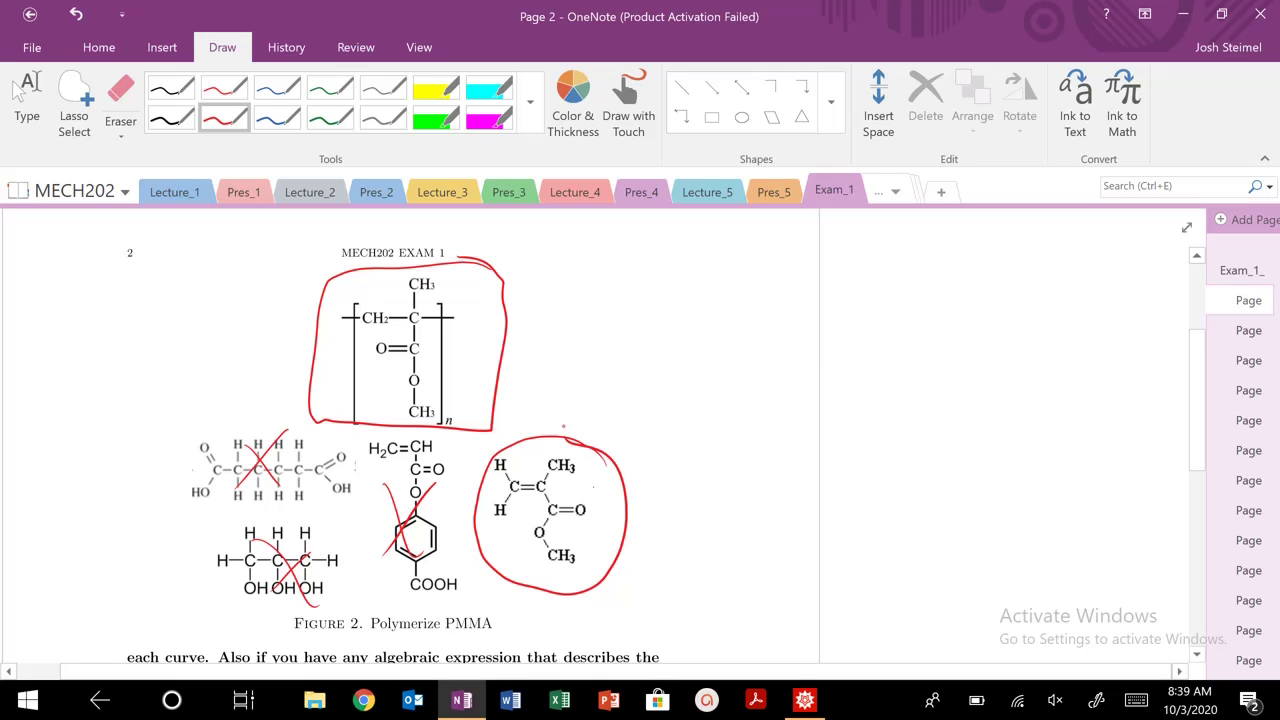
# Step: Handwrite 'Chain Growth' beside the exam heading
pyautogui.moveTo(628, 232); pyautogui.dragTo(612, 272)
pyautogui.moveTo(647, 226)
pyautogui.mouseDown()
pyautogui.moveTo(642, 268)
pyautogui.moveTo(706, 266)
pyautogui.mouseUp()
pyautogui.click(700, 237)
pyautogui.moveTo(718, 262)
pyautogui.mouseDown()
pyautogui.moveTo(733, 252)
pyautogui.moveTo(740, 270)
pyautogui.mouseUp()
pyautogui.moveTo(818, 234)
pyautogui.mouseDown()
pyautogui.moveTo(822, 262)
pyautogui.moveTo(904, 264)
pyautogui.moveTo(920, 284)
pyautogui.mouseUp()
# Step: Finish the 'Chain Growth' heading, mark the initiator, and write '1. Initiation' in red
pyautogui.click(938, 246)
pyautogui.moveTo(908, 258)
pyautogui.mouseDown()
pyautogui.moveTo(938, 246)
pyautogui.moveTo(970, 284)
pyautogui.mouseUp()
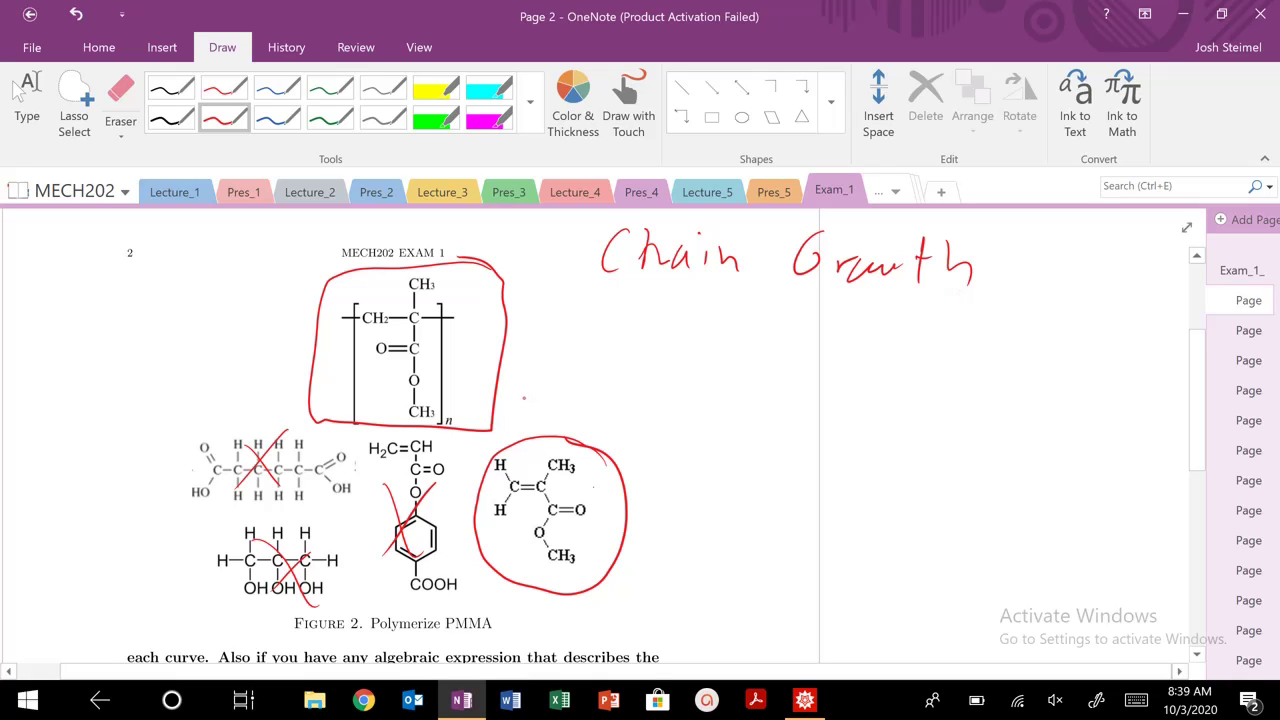
pyautogui.moveTo(523, 398)
pyautogui.mouseDown()
pyautogui.moveTo(532, 386)
pyautogui.moveTo(518, 453)
pyautogui.mouseUp()
pyautogui.click(633, 344)
pyautogui.moveTo(617, 316)
pyautogui.mouseDown()
pyautogui.moveTo(616, 352)
pyautogui.moveTo(676, 316)
pyautogui.mouseUp()
pyautogui.moveTo(660, 318)
pyautogui.mouseDown()
pyautogui.moveTo(658, 354)
pyautogui.moveTo(676, 354)
pyautogui.mouseUp()
pyautogui.moveTo(678, 356)
pyautogui.mouseDown()
pyautogui.moveTo(696, 342)
pyautogui.moveTo(714, 356)
pyautogui.mouseUp()
pyautogui.moveTo(729, 334)
pyautogui.mouseDown()
pyautogui.moveTo(730, 356)
pyautogui.moveTo(692, 354)
pyautogui.mouseUp()
pyautogui.moveTo(740, 342); pyautogui.dragTo(800, 356)
pyautogui.moveTo(812, 336)
pyautogui.mouseDown()
pyautogui.moveTo(828, 356)
pyautogui.moveTo(862, 346)
pyautogui.mouseUp()
# Step: Write '2. Propagation' below the initiation step
pyautogui.moveTo(602, 396); pyautogui.dragTo(628, 420)
pyautogui.click(638, 414)
pyautogui.moveTo(668, 382); pyautogui.dragTo(668, 420)
pyautogui.moveTo(664, 394); pyautogui.dragTo(708, 400)
pyautogui.moveTo(722, 420); pyautogui.dragTo(734, 404)
pyautogui.moveTo(752, 394)
pyautogui.mouseDown()
pyautogui.moveTo(748, 410)
pyautogui.moveTo(772, 398)
pyautogui.mouseUp()
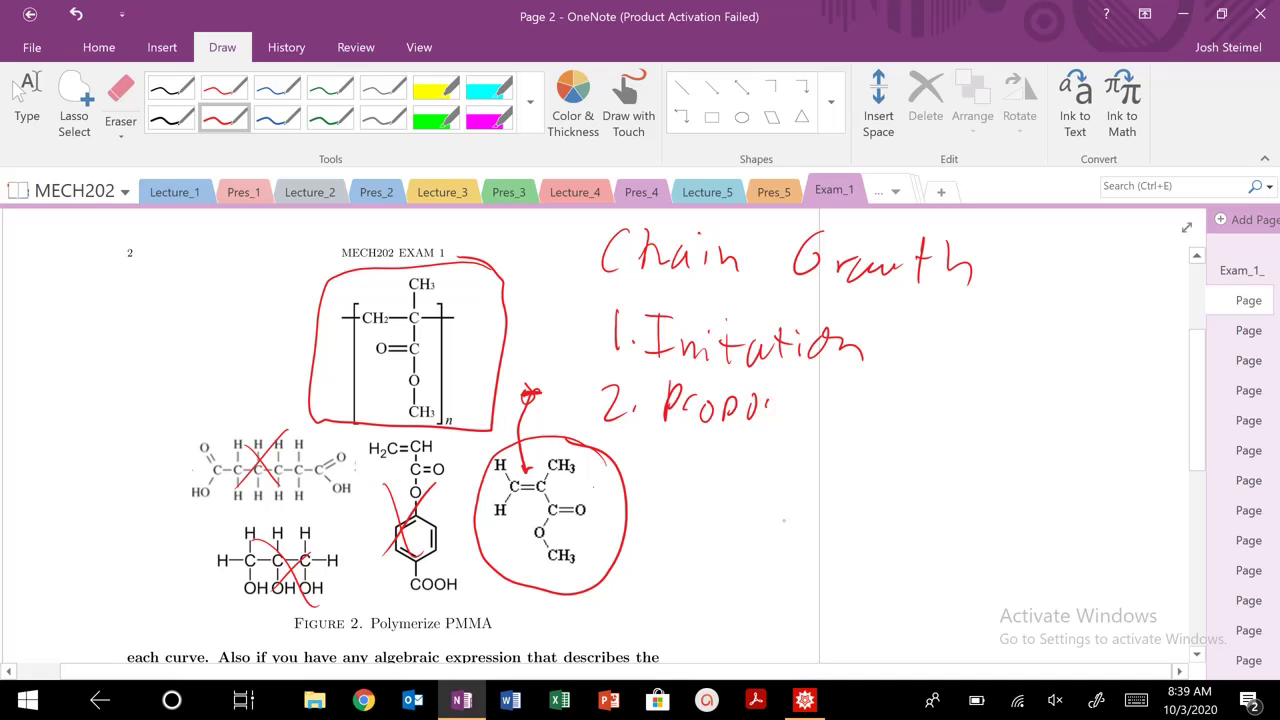
# Step: Sketch the monomer's first carbon with its hydrogens and bond a second carbon to it
pyautogui.moveTo(826, 498)
pyautogui.mouseDown()
pyautogui.moveTo(818, 520)
pyautogui.moveTo(838, 528)
pyautogui.mouseUp()
pyautogui.moveTo(824, 474); pyautogui.dragTo(820, 504)
pyautogui.moveTo(797, 430); pyautogui.dragTo(797, 466)
pyautogui.moveTo(812, 428)
pyautogui.mouseDown()
pyautogui.moveTo(825, 494)
pyautogui.moveTo(834, 444)
pyautogui.mouseUp()
pyautogui.moveTo(820, 546); pyautogui.dragTo(820, 578)
pyautogui.moveTo(804, 582)
pyautogui.mouseDown()
pyautogui.moveTo(804, 618)
pyautogui.moveTo(832, 598)
pyautogui.mouseUp()
pyautogui.moveTo(828, 596); pyautogui.dragTo(826, 622)
pyautogui.moveTo(846, 508); pyautogui.dragTo(914, 535)
pyautogui.moveTo(890, 464); pyautogui.dragTo(890, 502)
# Step: Add CH3 above and a C=O group below the second carbon
pyautogui.moveTo(894, 426); pyautogui.dragTo(884, 456)
pyautogui.moveTo(906, 420)
pyautogui.mouseDown()
pyautogui.moveTo(906, 458)
pyautogui.moveTo(926, 456)
pyautogui.mouseUp()
pyautogui.moveTo(914, 440); pyautogui.dragTo(936, 438)
pyautogui.moveTo(942, 444)
pyautogui.mouseDown()
pyautogui.moveTo(952, 450)
pyautogui.moveTo(938, 472)
pyautogui.mouseUp()
pyautogui.moveTo(892, 546); pyautogui.dragTo(890, 636)
pyautogui.moveTo(904, 603); pyautogui.dragTo(920, 610)
pyautogui.moveTo(946, 592); pyautogui.dragTo(944, 594)
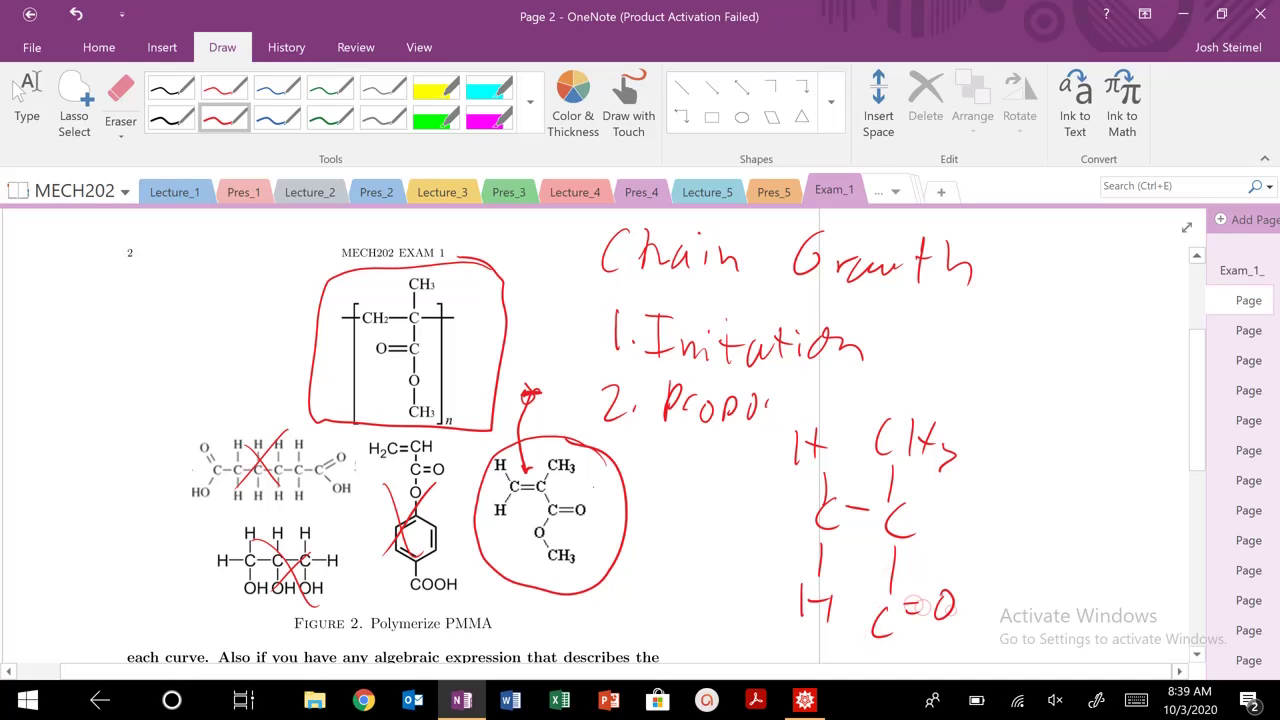
# Step: Add the ester O–CH3 and mark a negative charge on the upper carbon
pyautogui.click(27, 100)
pyautogui.scroll(-4, 850, 385)
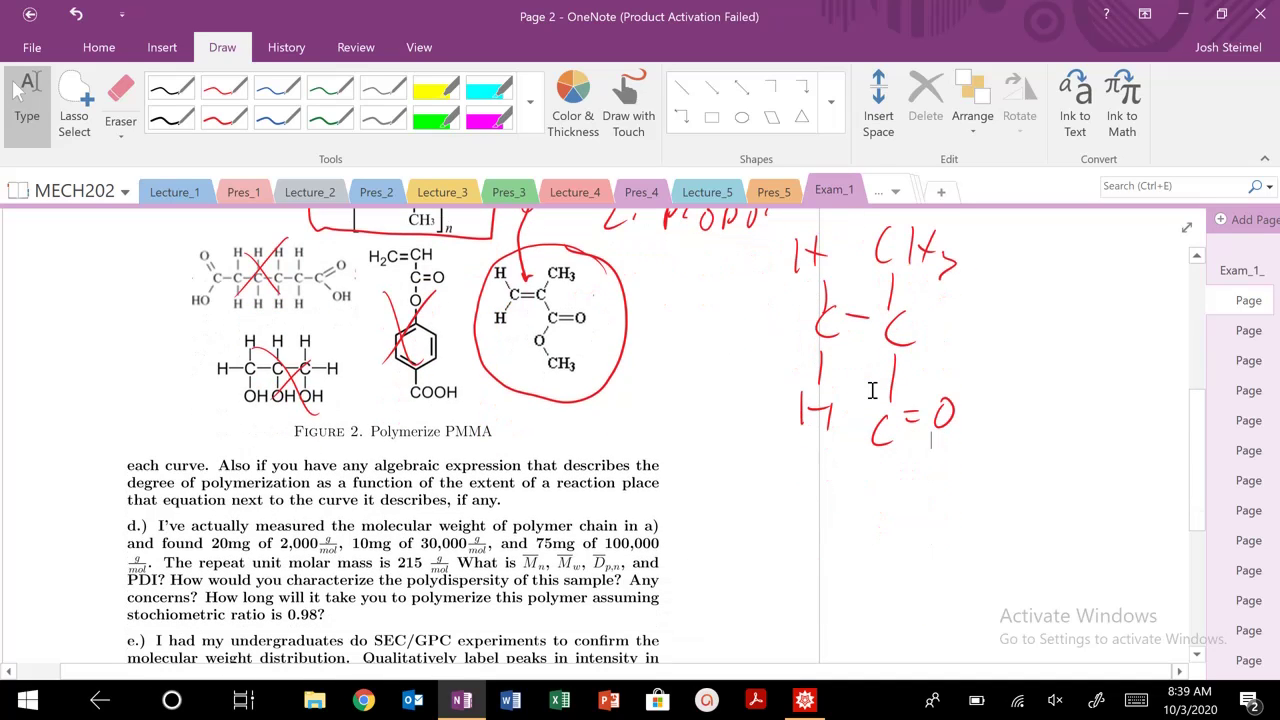
pyautogui.click(224, 117)
pyautogui.moveTo(884, 458); pyautogui.dragTo(884, 482)
pyautogui.moveTo(886, 492)
pyautogui.mouseDown()
pyautogui.moveTo(874, 536)
pyautogui.moveTo(855, 553)
pyautogui.moveTo(876, 571)
pyautogui.moveTo(874, 536)
pyautogui.moveTo(886, 572)
pyautogui.mouseUp()
pyautogui.moveTo(874, 562); pyautogui.dragTo(900, 584)
pyautogui.moveTo(926, 329)
pyautogui.mouseDown()
pyautogui.moveTo(948, 328)
pyautogui.moveTo(958, 309)
pyautogui.mouseUp()
pyautogui.moveTo(960, 302); pyautogui.dragTo(958, 304)
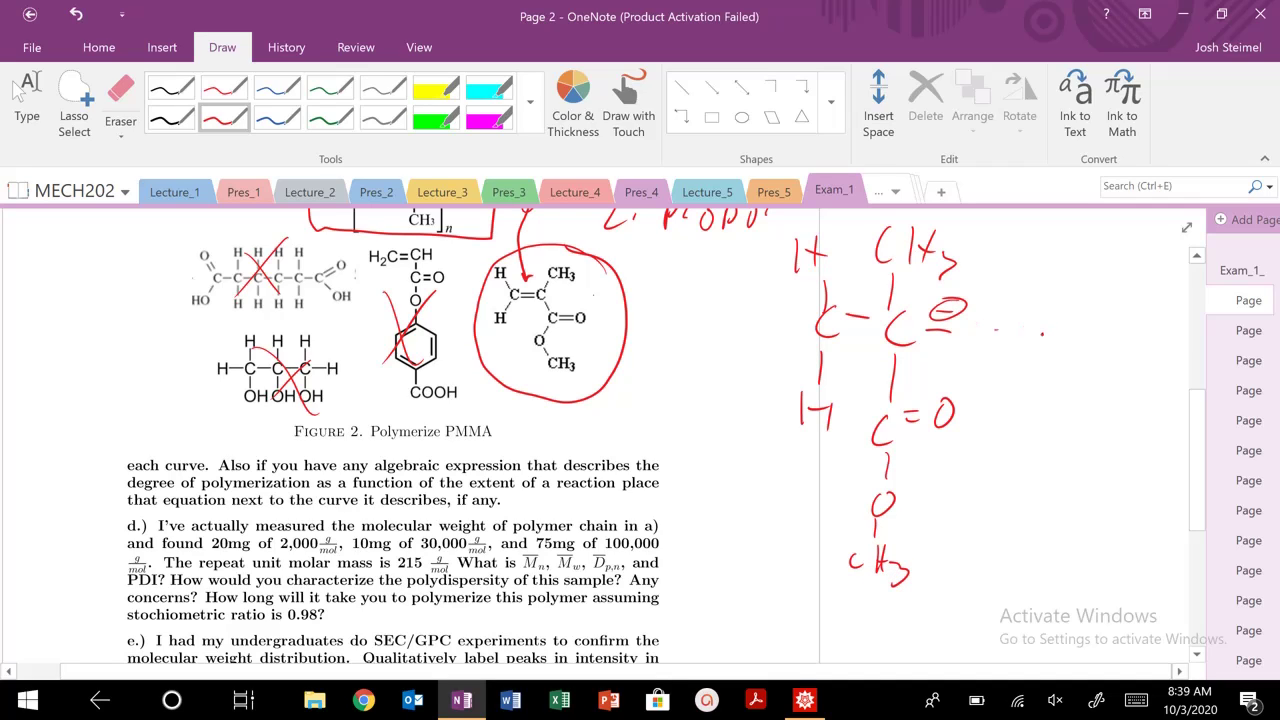
# Step: Draw a line from the circled monomer ending in x, and write '+ X' beside the charged carbon
pyautogui.moveTo(652, 446)
pyautogui.mouseDown()
pyautogui.moveTo(606, 378)
pyautogui.moveTo(630, 392)
pyautogui.mouseUp()
pyautogui.moveTo(662, 462); pyautogui.dragTo(678, 448)
pyautogui.moveTo(664, 448); pyautogui.dragTo(678, 460)
pyautogui.moveTo(1024, 312); pyautogui.dragTo(1024, 350)
pyautogui.moveTo(1008, 338); pyautogui.dragTo(1080, 360)
pyautogui.moveTo(1088, 316); pyautogui.dragTo(1056, 348)
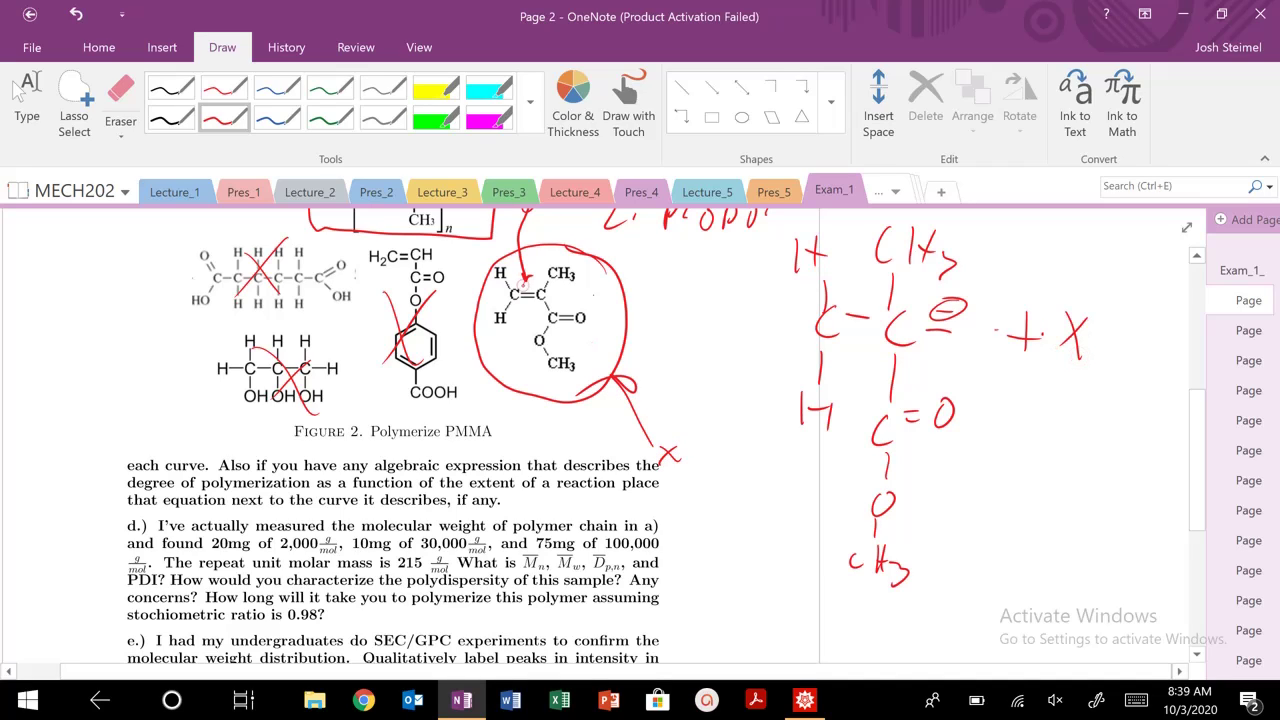
pyautogui.press('Escape')
# Step: Write '3. Chain trans' below the propagation step
pyautogui.scroll(3, 581, 371)
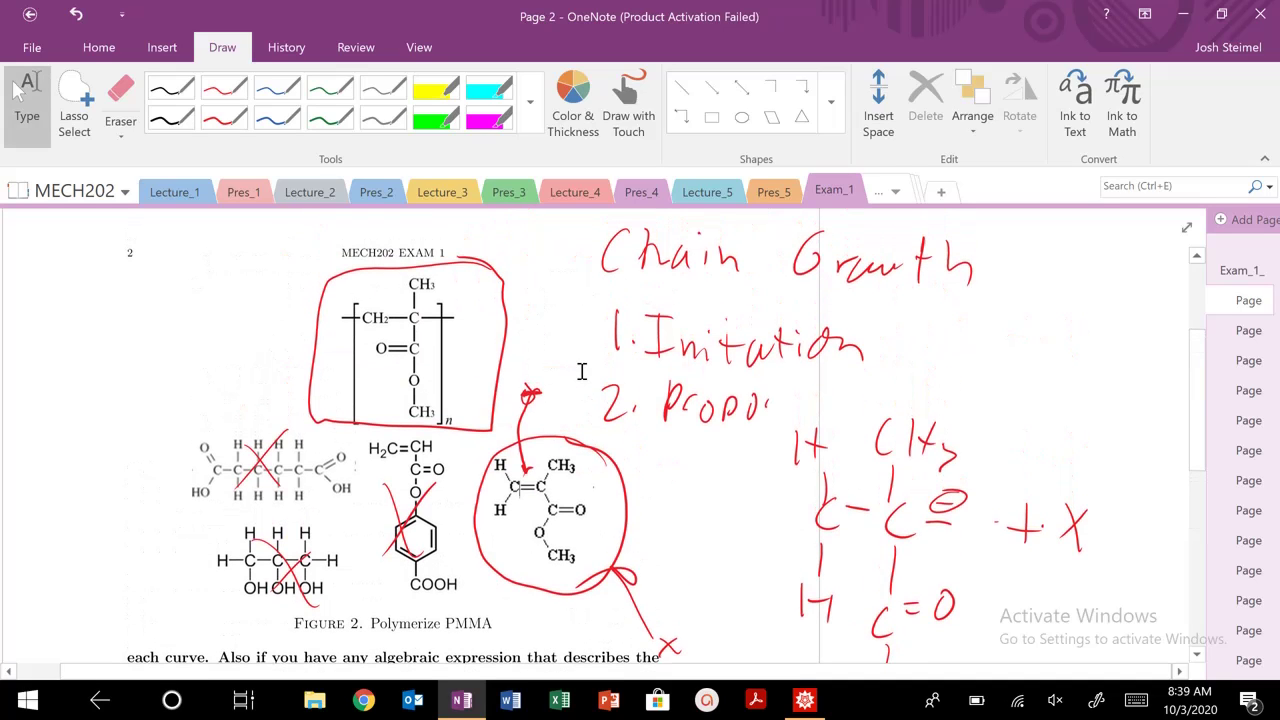
pyautogui.moveTo(616, 436)
pyautogui.mouseDown()
pyautogui.moveTo(628, 446)
pyautogui.moveTo(618, 456)
pyautogui.moveTo(728, 460)
pyautogui.moveTo(655, 481)
pyautogui.moveTo(674, 486)
pyautogui.mouseUp()
pyautogui.click(636, 452)
pyautogui.moveTo(668, 478); pyautogui.dragTo(704, 494)
pyautogui.moveTo(700, 480); pyautogui.dragTo(730, 492)
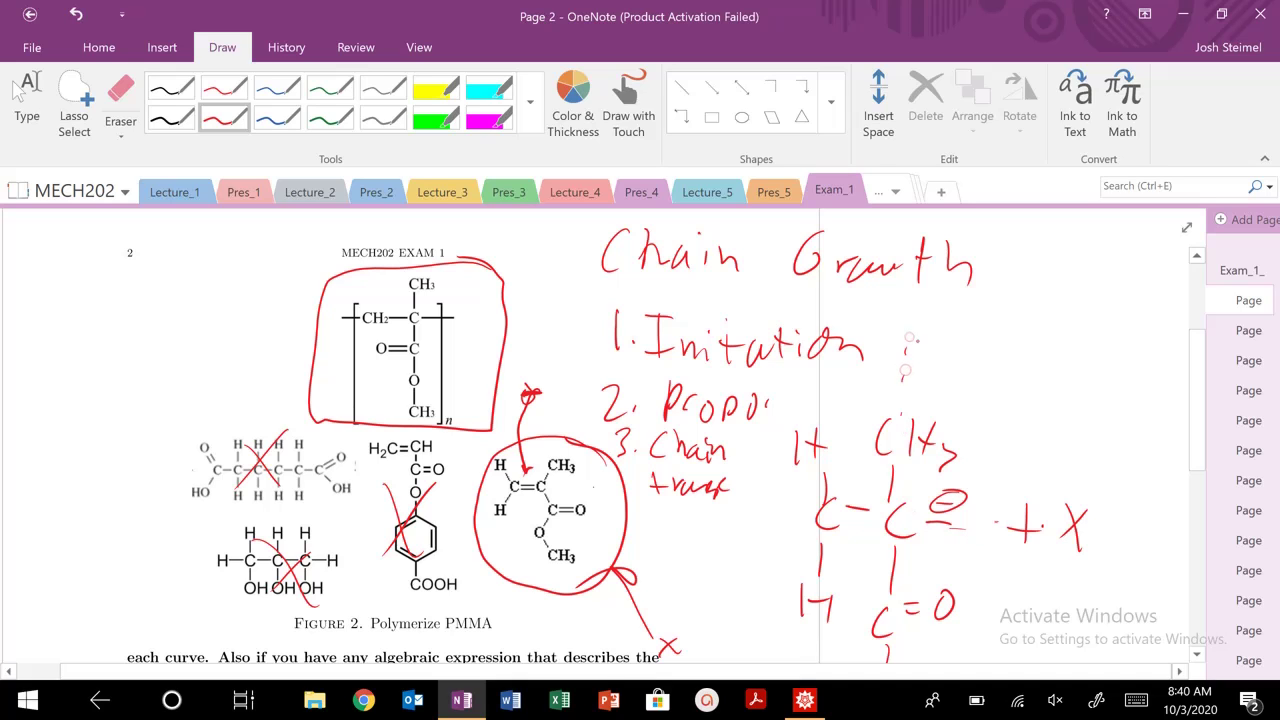
# Step: Sketch a branched polymer chain in the left margin in red
pyautogui.scroll(-3, 858, 333)
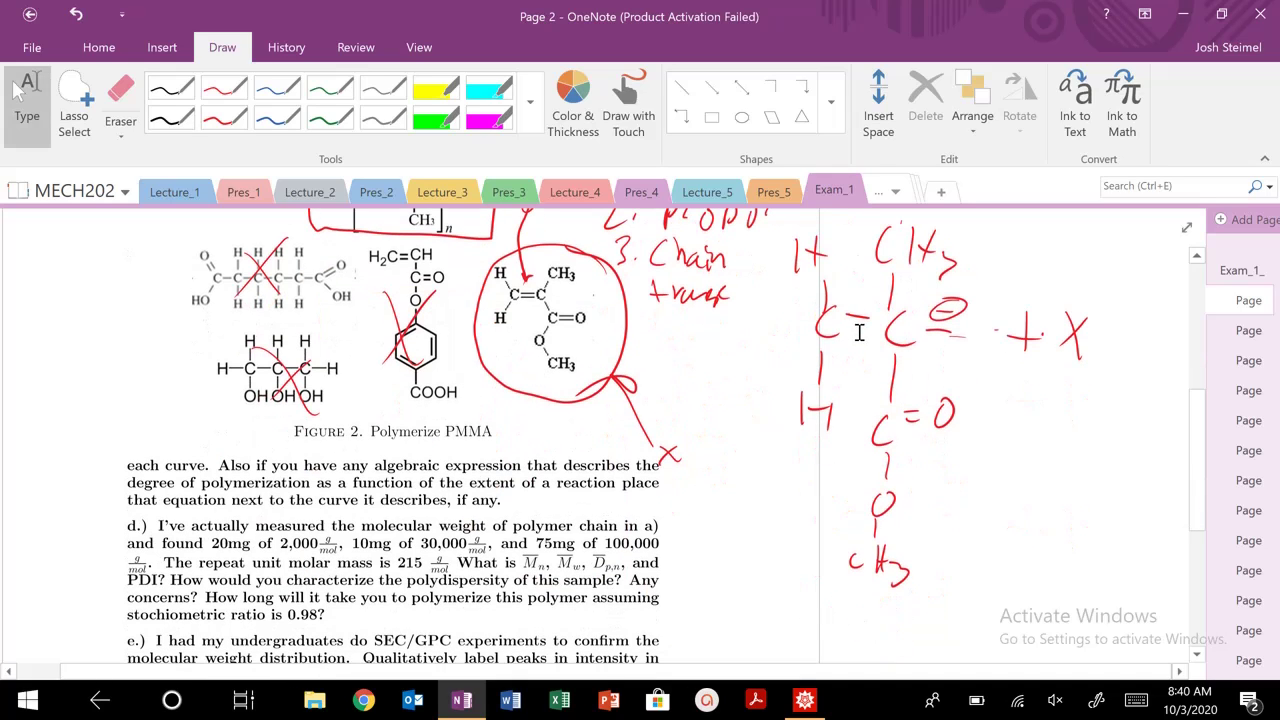
pyautogui.click(224, 117)
pyautogui.moveTo(20, 325)
pyautogui.mouseDown()
pyautogui.moveTo(143, 328)
pyautogui.moveTo(56, 368)
pyautogui.moveTo(56, 396)
pyautogui.mouseUp()
pyautogui.moveTo(22, 283); pyautogui.dragTo(31, 310)
pyautogui.moveTo(76, 284); pyautogui.dragTo(133, 374)
pyautogui.moveTo(137, 283)
pyautogui.mouseDown()
pyautogui.moveTo(129, 322)
pyautogui.moveTo(86, 376)
pyautogui.mouseUp()
pyautogui.click(27, 100)
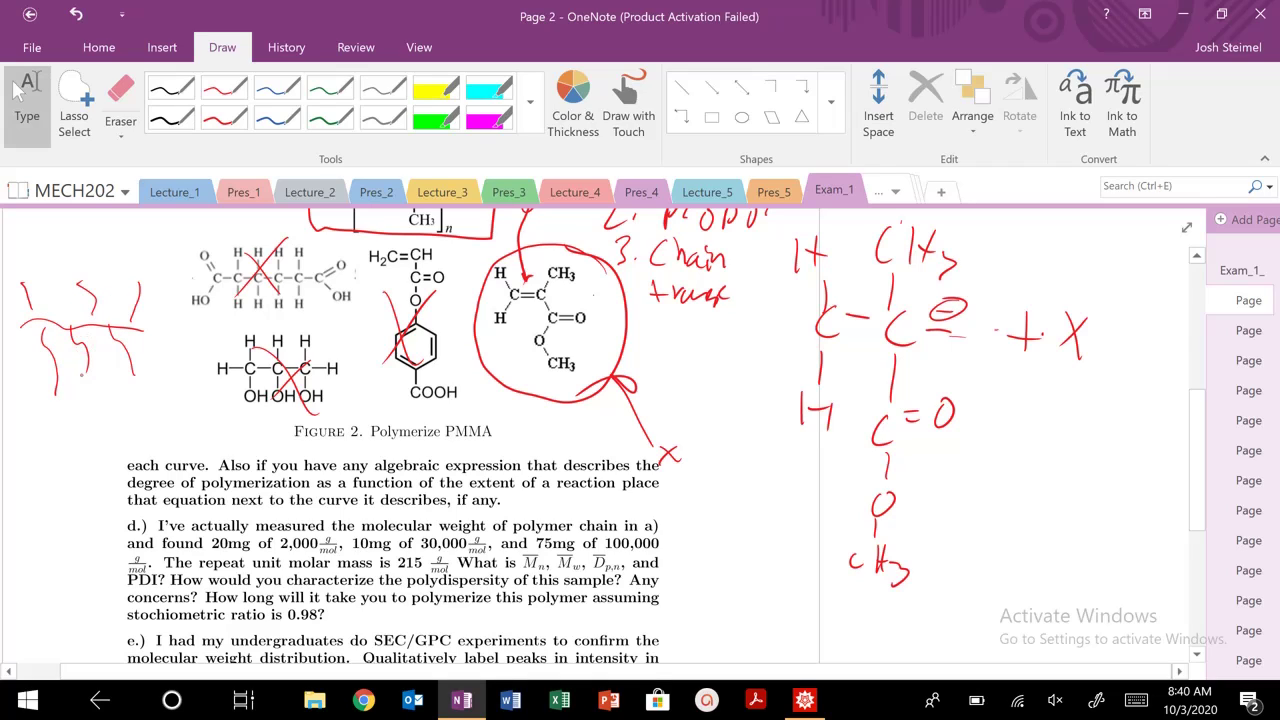
# Step: Write '4. term' beside the circled monomer
pyautogui.moveTo(636, 324); pyautogui.dragTo(640, 366)
pyautogui.click(662, 350)
pyautogui.moveTo(627, 332)
pyautogui.mouseDown()
pyautogui.moveTo(670, 360)
pyautogui.moveTo(630, 330)
pyautogui.moveTo(676, 356)
pyautogui.moveTo(706, 334)
pyautogui.mouseUp()
pyautogui.click(689, 347)
pyautogui.moveTo(704, 348)
pyautogui.mouseDown()
pyautogui.moveTo(720, 356)
pyautogui.moveTo(714, 340)
pyautogui.mouseUp()
pyautogui.moveTo(728, 352)
pyautogui.mouseDown()
pyautogui.moveTo(740, 338)
pyautogui.moveTo(802, 336)
pyautogui.mouseUp()
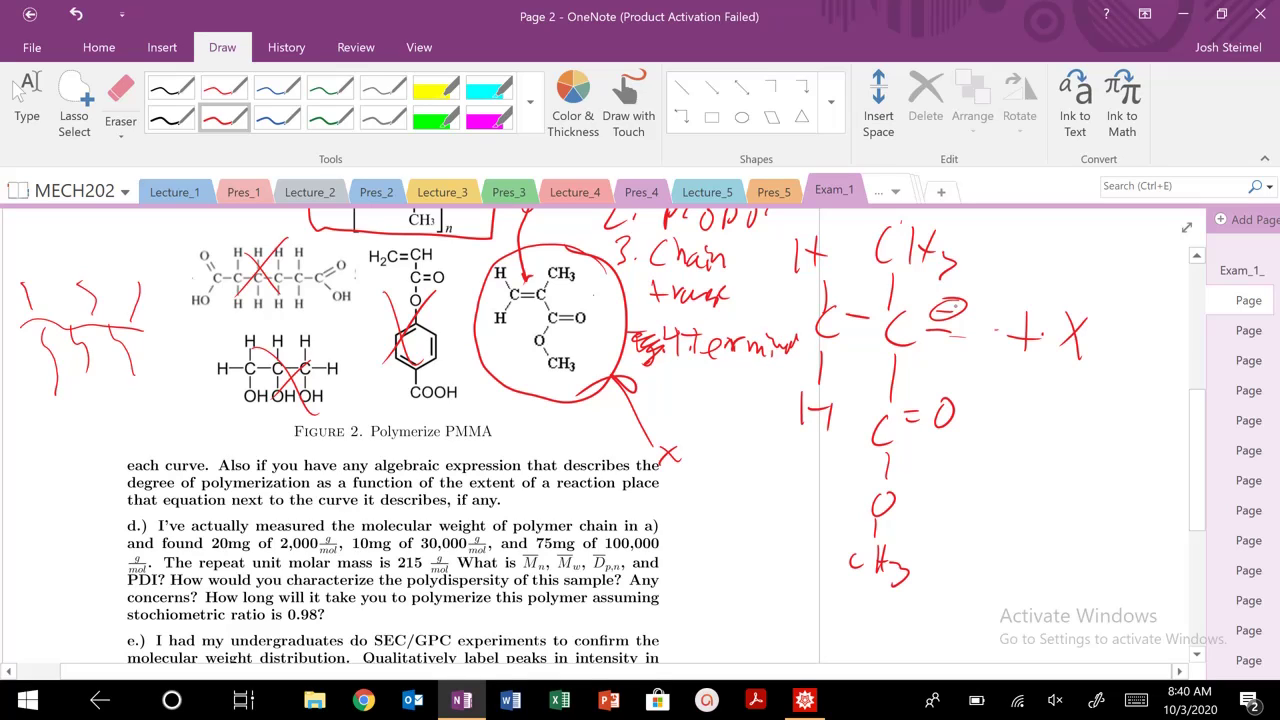
pyautogui.click(17, 90)
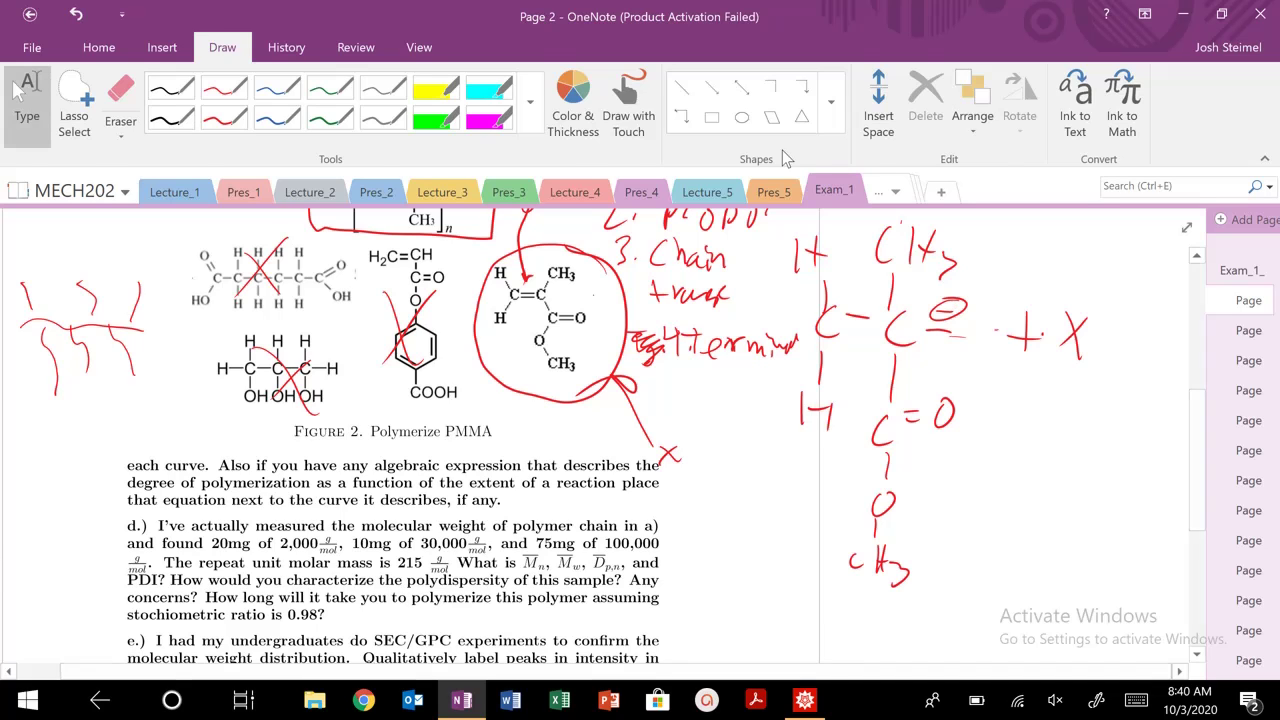
# Step: Open the Exam_1_F19 page from the page list
pyautogui.click(99, 47)
pyautogui.scroll(5, 893, 470)
pyautogui.scroll(2, 893, 470)
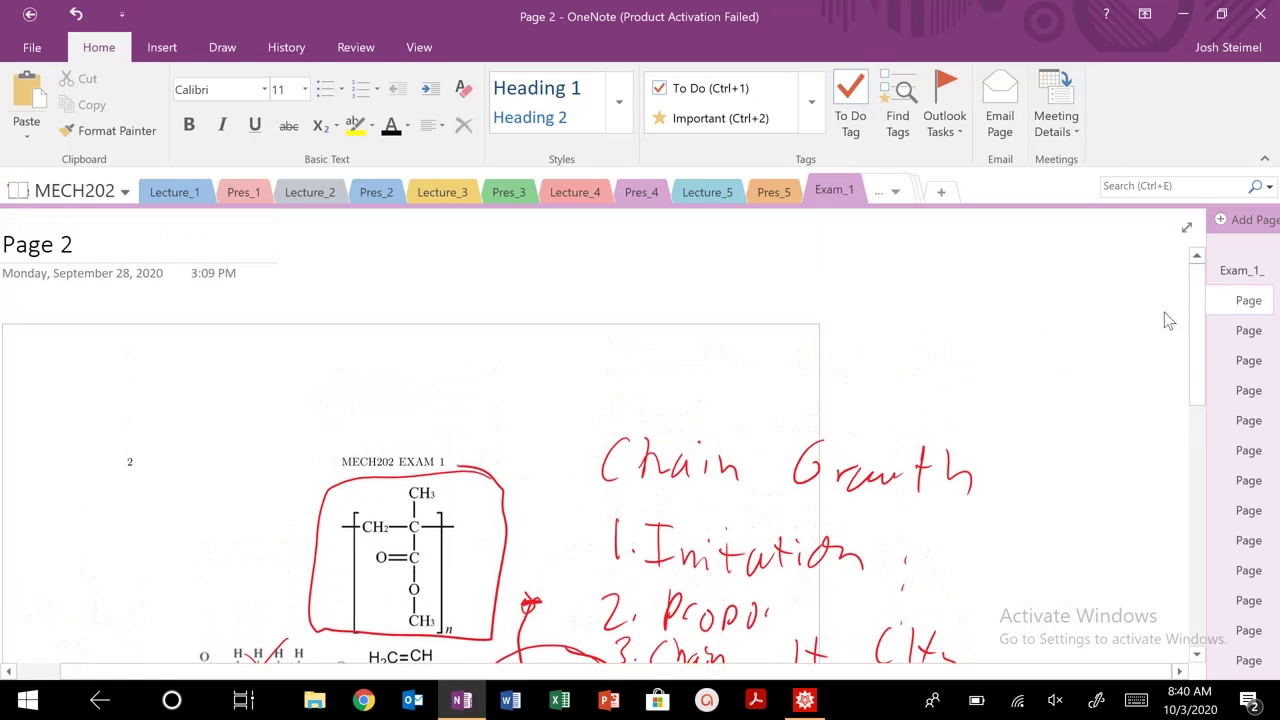
pyautogui.click(1230, 272)
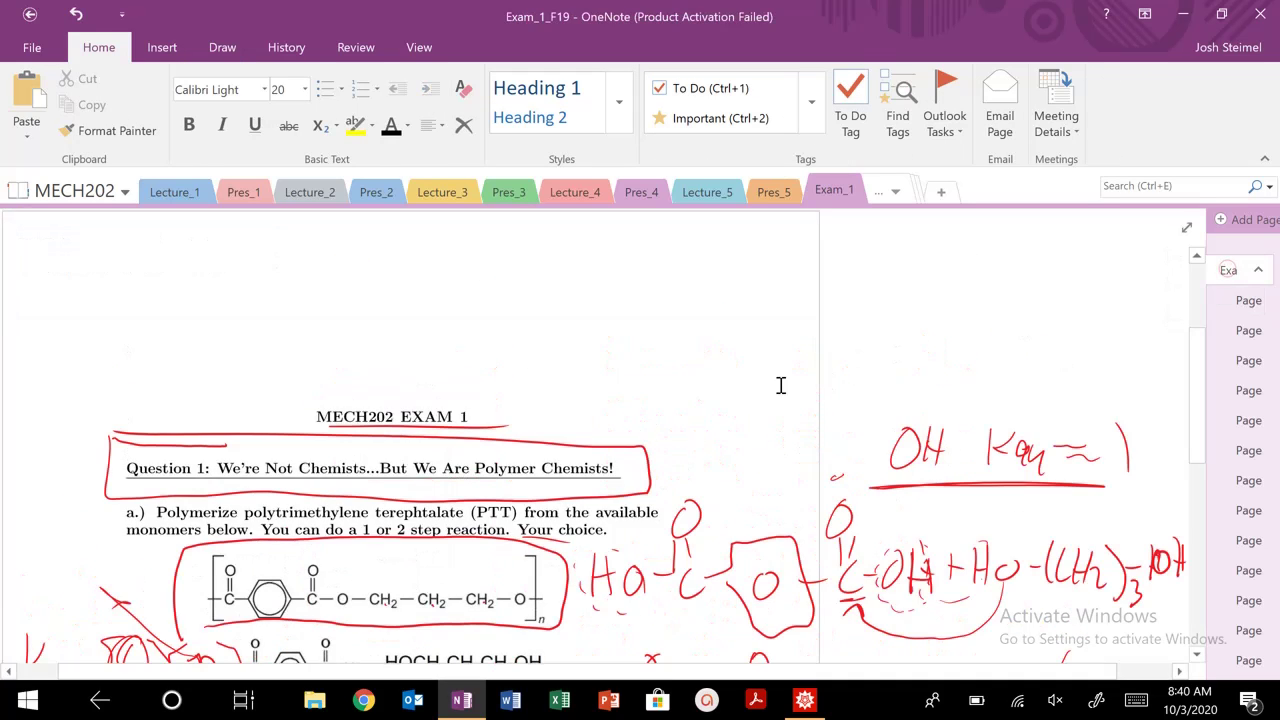
# Step: Underline 'wide range of mechanical properties' and 'melted at different temperatures' in question b
pyautogui.scroll(-5, 777, 383)
pyautogui.scroll(-1, 772, 378)
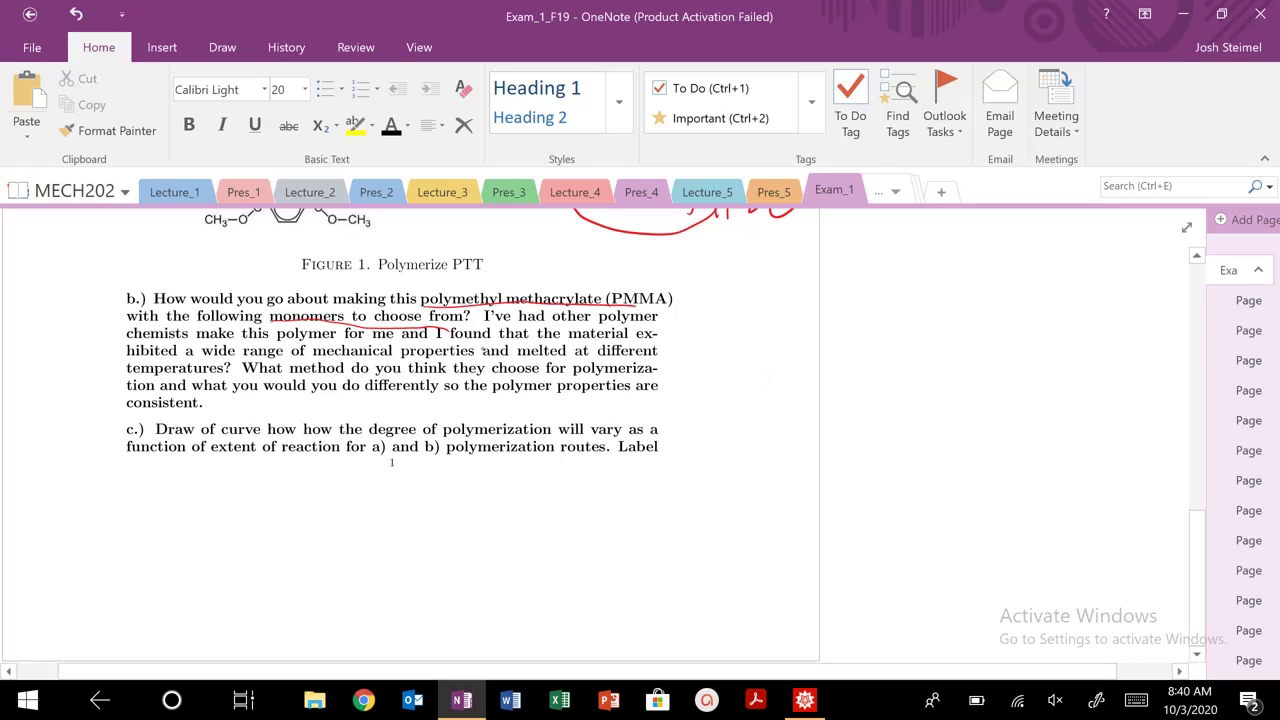
pyautogui.moveTo(212, 358); pyautogui.dragTo(648, 362)
pyautogui.moveTo(124, 376); pyautogui.dragTo(212, 382)
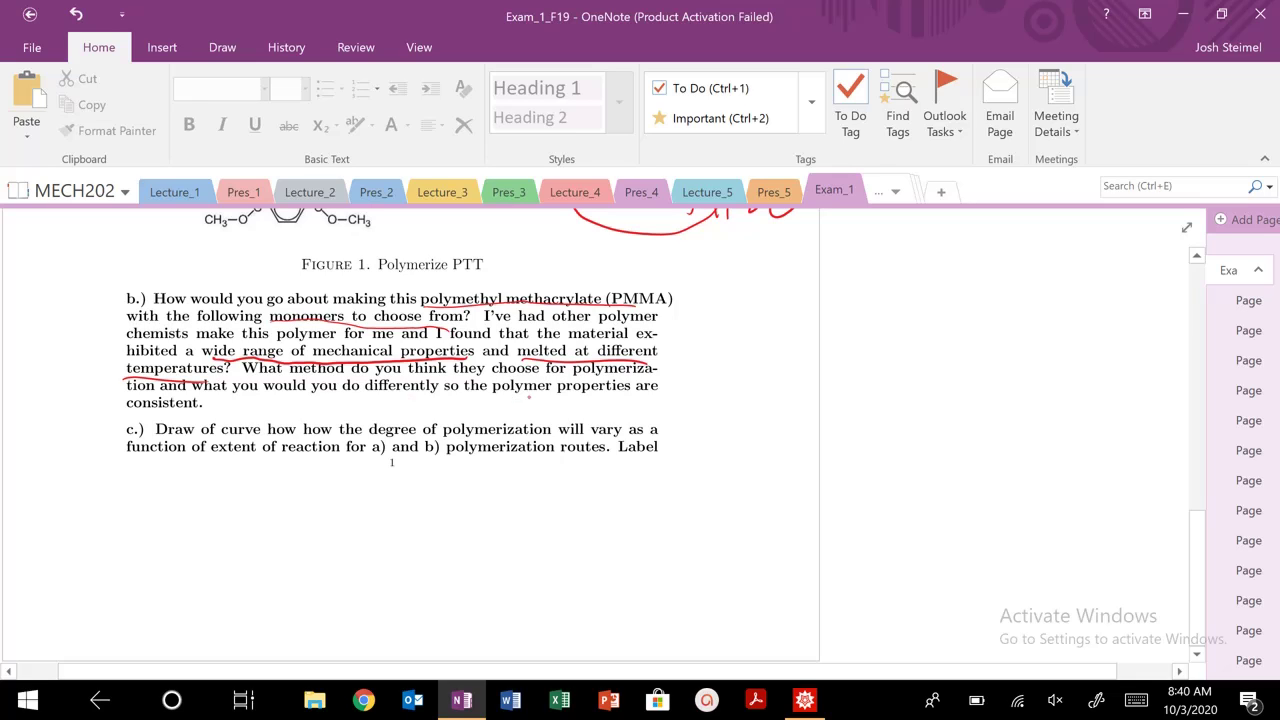
# Step: Write '3. Chain transfer' in red beside question b
pyautogui.moveTo(702, 265); pyautogui.dragTo(703, 293)
pyautogui.click(728, 288)
pyautogui.moveTo(780, 264)
pyautogui.mouseDown()
pyautogui.moveTo(778, 292)
pyautogui.moveTo(845, 296)
pyautogui.mouseUp()
pyautogui.moveTo(850, 278)
pyautogui.mouseDown()
pyautogui.moveTo(852, 296)
pyautogui.moveTo(874, 296)
pyautogui.mouseUp()
pyautogui.moveTo(919, 254)
pyautogui.mouseDown()
pyautogui.moveTo(920, 300)
pyautogui.moveTo(930, 276)
pyautogui.mouseUp()
pyautogui.moveTo(935, 280); pyautogui.dragTo(978, 296)
pyautogui.moveTo(980, 282); pyautogui.dragTo(1012, 300)
pyautogui.moveTo(1042, 262)
pyautogui.mouseDown()
pyautogui.moveTo(1030, 298)
pyautogui.moveTo(1048, 282)
pyautogui.mouseUp()
pyautogui.moveTo(1052, 292); pyautogui.dragTo(1096, 296)
# Step: Write 'Free radical' below 'Chain transfer'
pyautogui.moveTo(748, 332); pyautogui.dragTo(762, 368)
pyautogui.moveTo(754, 358); pyautogui.dragTo(800, 354)
pyautogui.moveTo(806, 360)
pyautogui.mouseDown()
pyautogui.moveTo(854, 366)
pyautogui.moveTo(936, 342)
pyautogui.moveTo(922, 362)
pyautogui.mouseUp()
pyautogui.moveTo(972, 326)
pyautogui.mouseDown()
pyautogui.moveTo(968, 362)
pyautogui.moveTo(1036, 366)
pyautogui.mouseUp()
pyautogui.moveTo(1040, 366)
pyautogui.mouseDown()
pyautogui.moveTo(1094, 336)
pyautogui.moveTo(1092, 380)
pyautogui.mouseUp()
# Step: Sketch a wavy branched polymer chain with a second chain and label it
pyautogui.moveTo(774, 434); pyautogui.dragTo(1022, 448)
pyautogui.moveTo(834, 442)
pyautogui.mouseDown()
pyautogui.moveTo(846, 412)
pyautogui.moveTo(860, 486)
pyautogui.mouseUp()
pyautogui.moveTo(910, 450)
pyautogui.mouseDown()
pyautogui.moveTo(908, 410)
pyautogui.moveTo(944, 488)
pyautogui.mouseUp()
pyautogui.moveTo(988, 450); pyautogui.dragTo(990, 416)
pyautogui.moveTo(758, 398); pyautogui.dragTo(998, 392)
pyautogui.moveTo(834, 396); pyautogui.dragTo(840, 406)
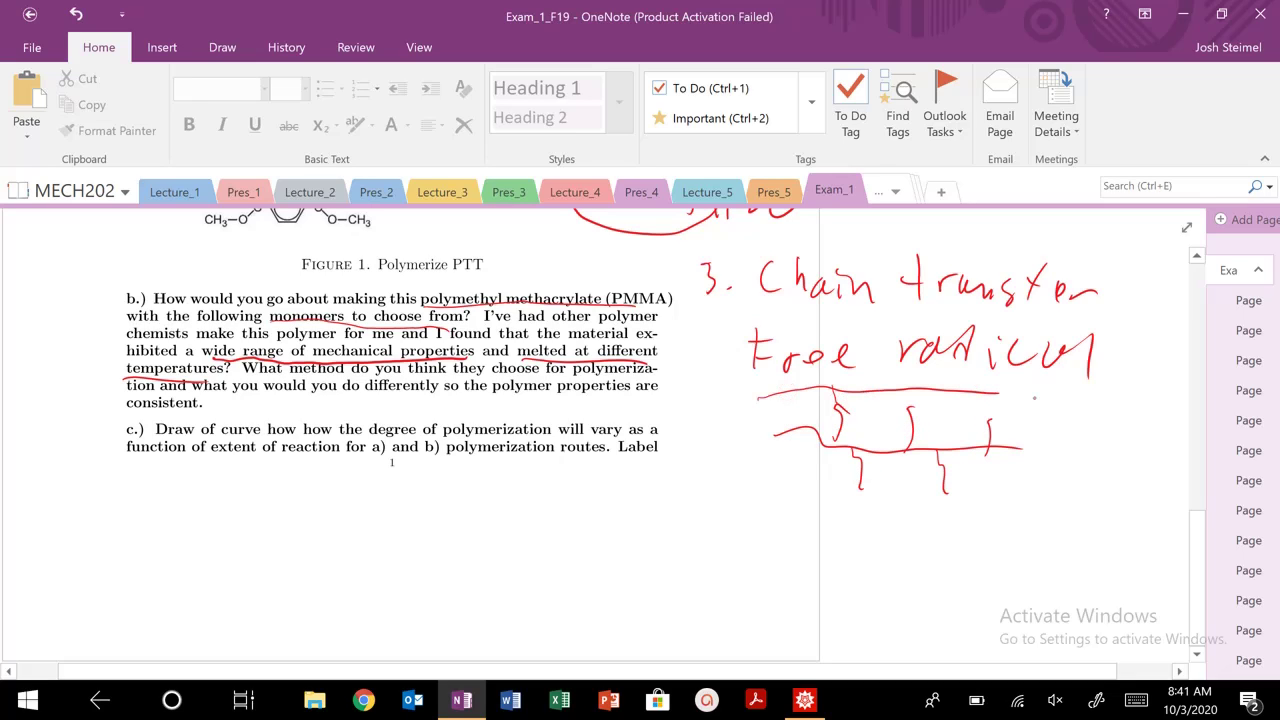
pyautogui.moveTo(1040, 386)
pyautogui.mouseDown()
pyautogui.moveTo(1041, 416)
pyautogui.moveTo(1066, 385)
pyautogui.mouseUp()
pyautogui.moveTo(1044, 405)
pyautogui.mouseDown()
pyautogui.moveTo(1090, 432)
pyautogui.moveTo(1106, 404)
pyautogui.moveTo(1146, 396)
pyautogui.moveTo(1152, 373)
pyautogui.mouseUp()
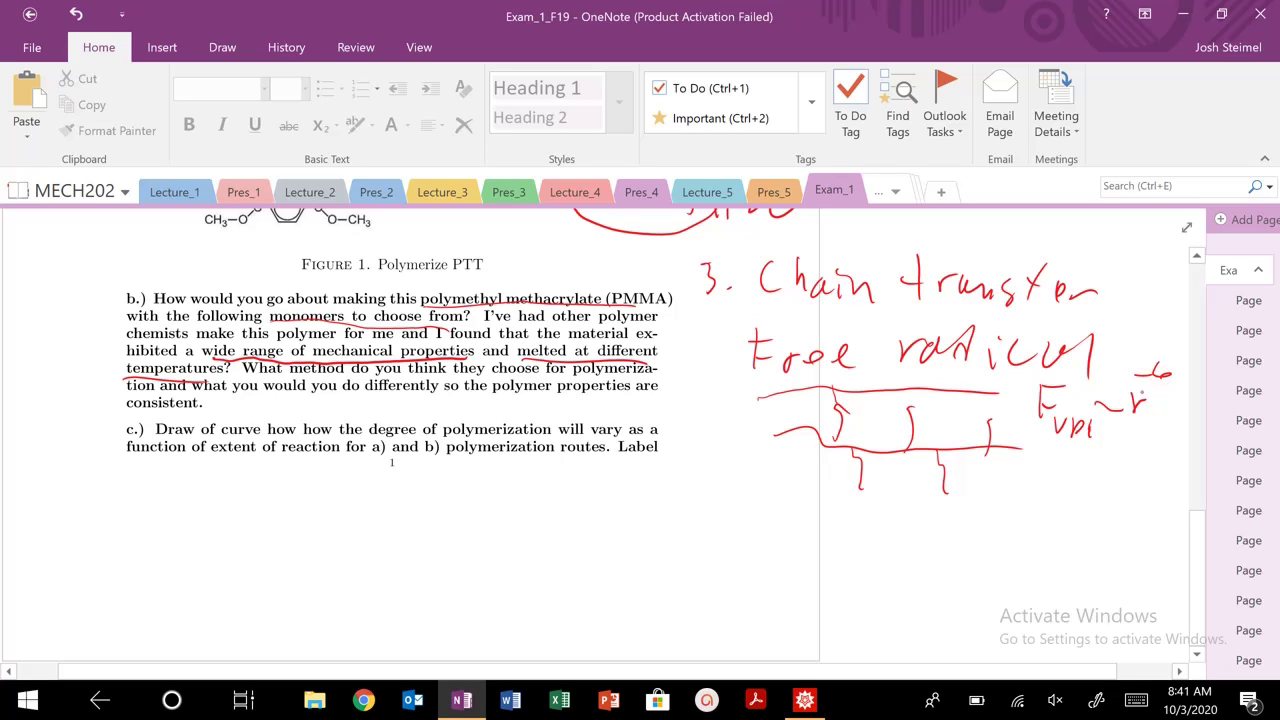
pyautogui.moveTo(1144, 382); pyautogui.dragTo(1130, 405)
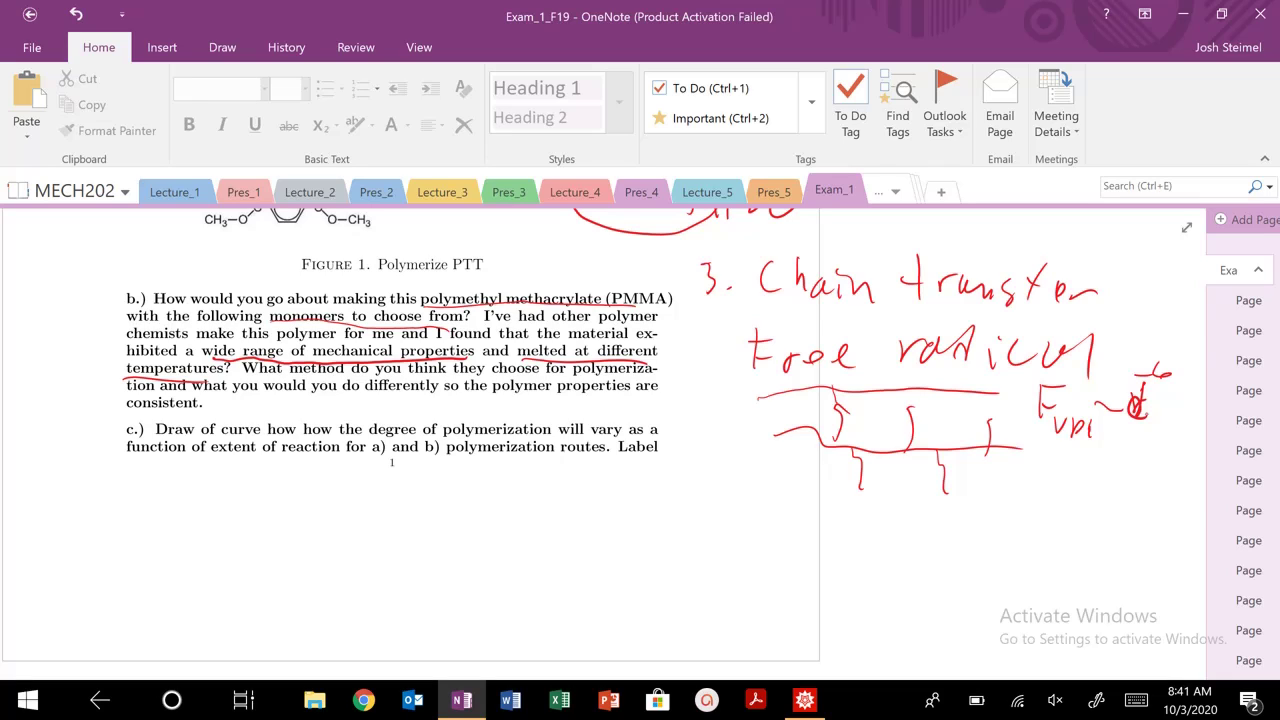
# Step: Draw straight linear chain strands and label them 'Ziegler'
pyautogui.moveTo(769, 534); pyautogui.dragTo(985, 547)
pyautogui.moveTo(903, 527); pyautogui.dragTo(918, 524)
pyautogui.moveTo(776, 551); pyautogui.dragTo(990, 557)
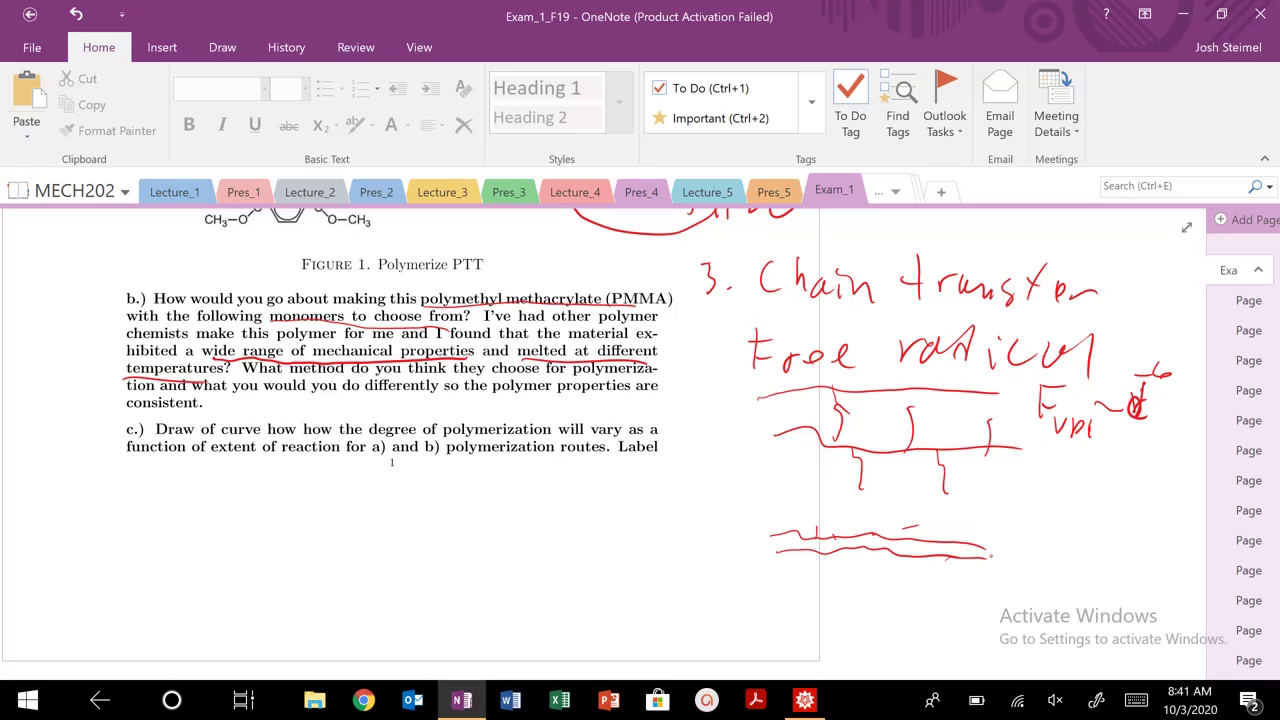
pyautogui.moveTo(1012, 492)
pyautogui.mouseDown()
pyautogui.moveTo(1014, 520)
pyautogui.moveTo(1044, 516)
pyautogui.mouseUp()
pyautogui.moveTo(1056, 514); pyautogui.dragTo(1080, 532)
pyautogui.moveTo(1104, 490)
pyautogui.mouseDown()
pyautogui.moveTo(1100, 530)
pyautogui.moveTo(1112, 514)
pyautogui.mouseUp()
pyautogui.moveTo(1128, 522); pyautogui.dragTo(1148, 512)
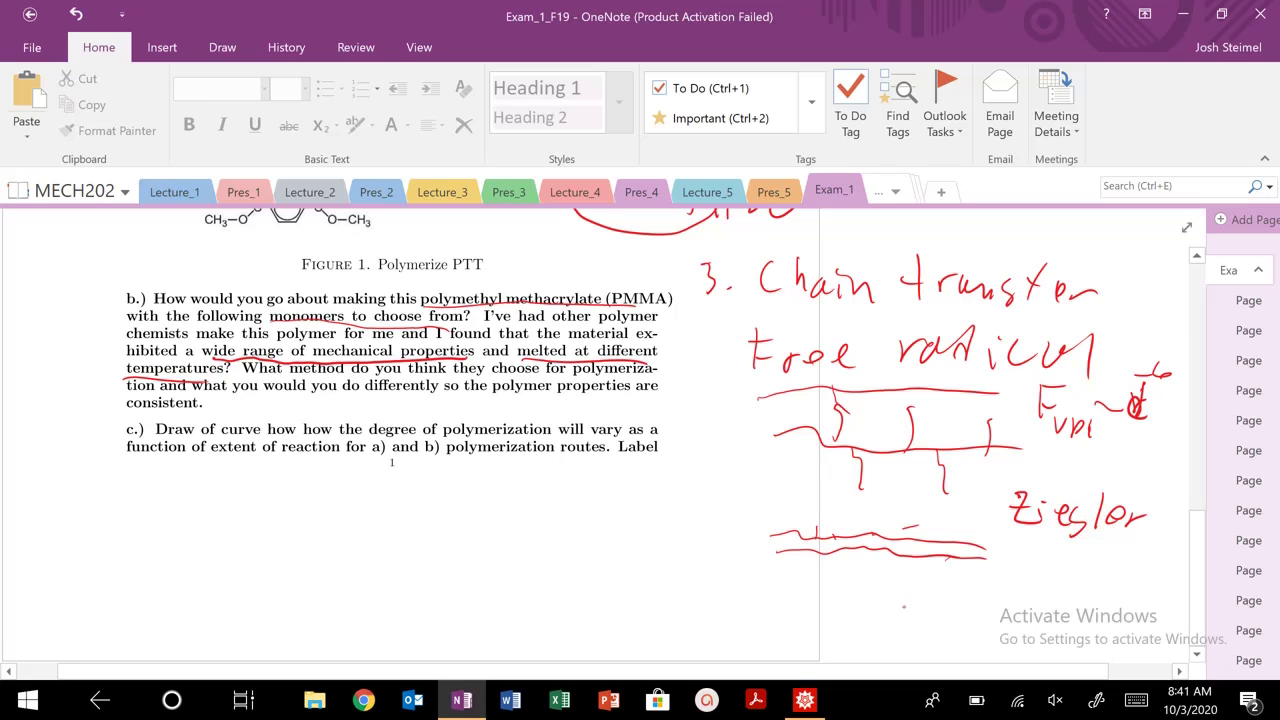
pyautogui.moveTo(906, 598)
pyautogui.mouseDown()
pyautogui.moveTo(916, 578)
pyautogui.moveTo(920, 604)
pyautogui.moveTo(906, 610)
pyautogui.moveTo(944, 595)
pyautogui.moveTo(936, 602)
pyautogui.mouseUp()
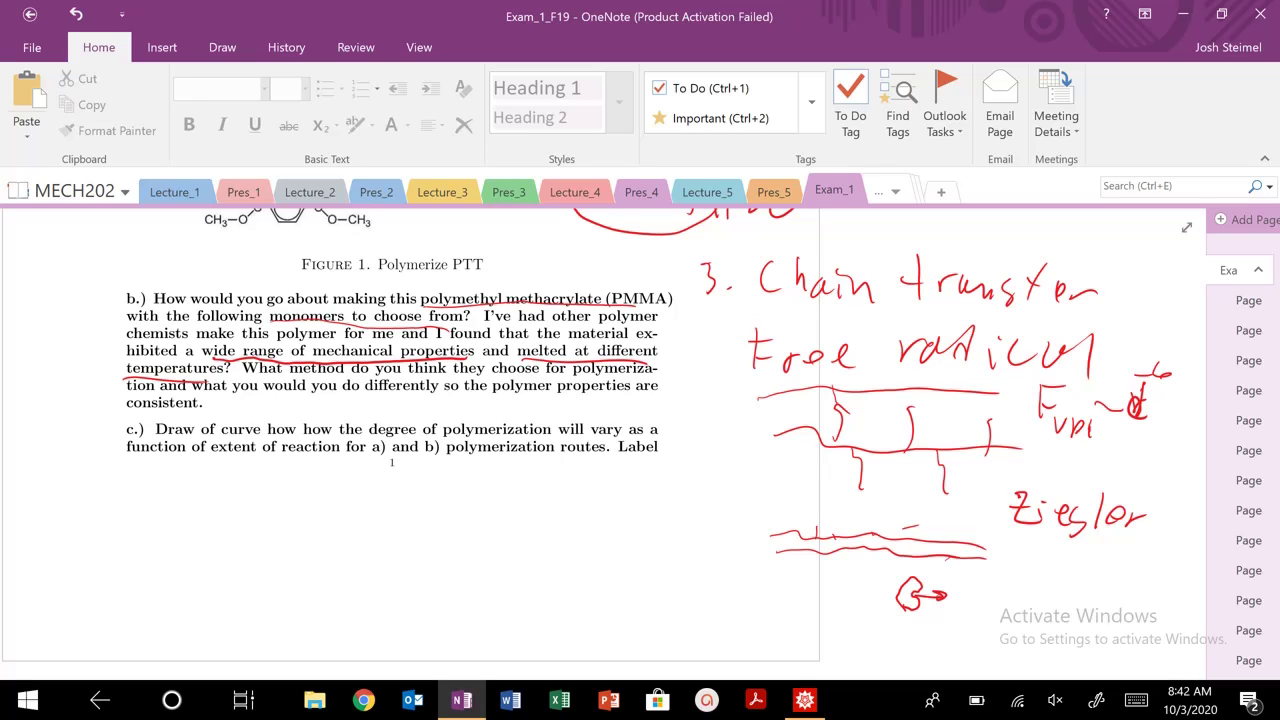
pyautogui.click(686, 586)
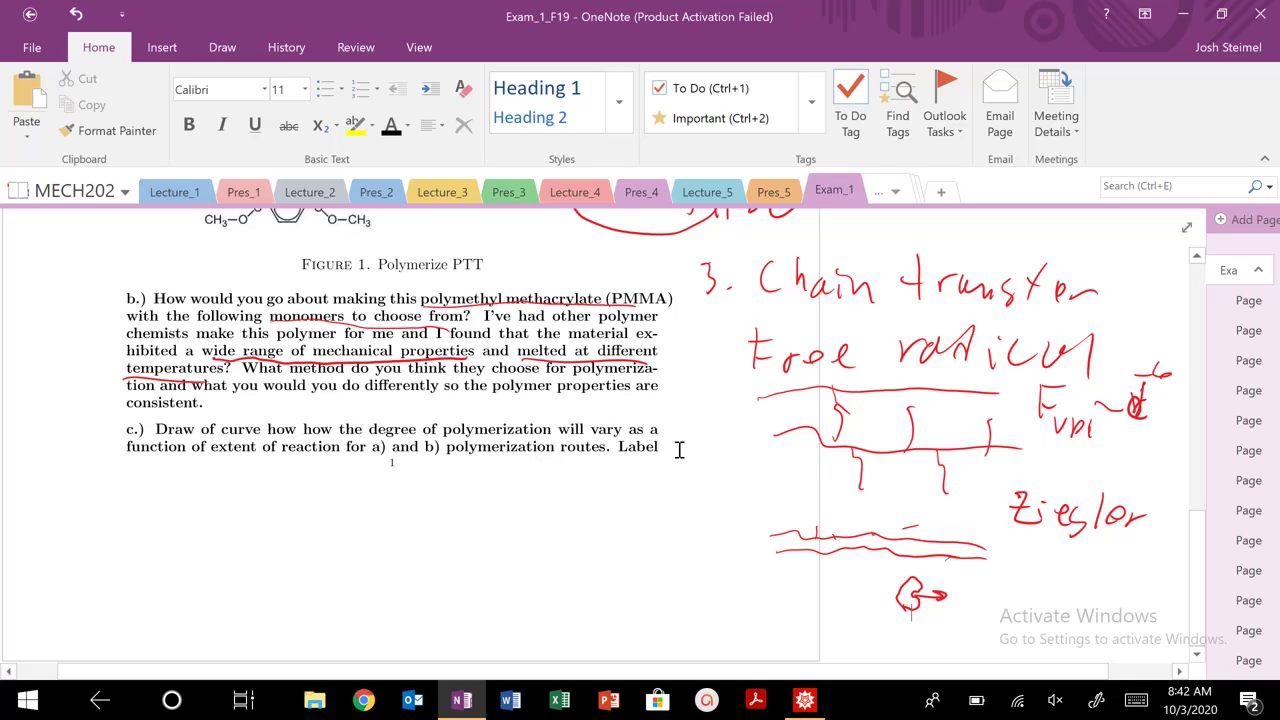
# Step: Draw Dp-versus-P axes with labels under part c
pyautogui.moveTo(239, 473)
pyautogui.mouseDown()
pyautogui.moveTo(239, 510)
pyautogui.moveTo(268, 500)
pyautogui.moveTo(297, 524)
pyautogui.mouseUp()
pyautogui.moveTo(345, 455)
pyautogui.mouseDown()
pyautogui.moveTo(343, 613)
pyautogui.moveTo(624, 596)
pyautogui.mouseUp()
pyautogui.moveTo(527, 606); pyautogui.dragTo(528, 638)
pyautogui.moveTo(528, 606); pyautogui.dragTo(531, 624)
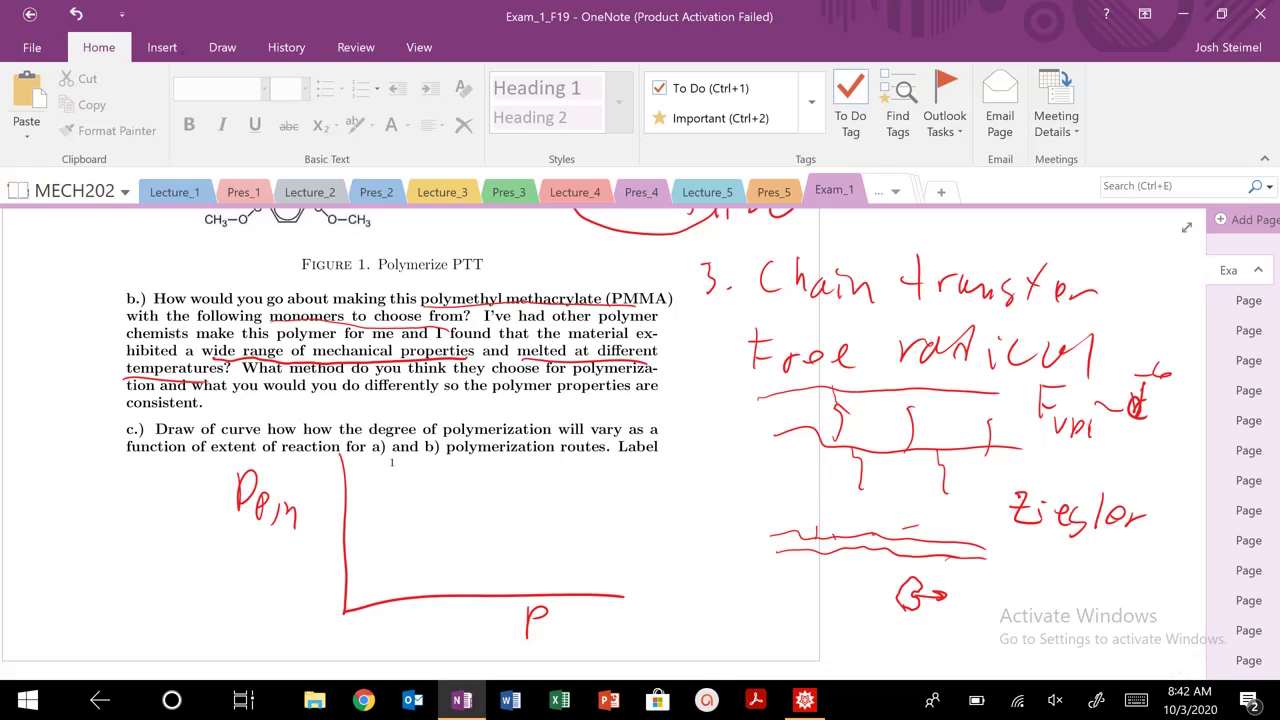
# Step: Sketch a blue curve rising steeply at high conversion and a green curve that levels off
pyautogui.click(162, 47)
pyautogui.click(218, 48)
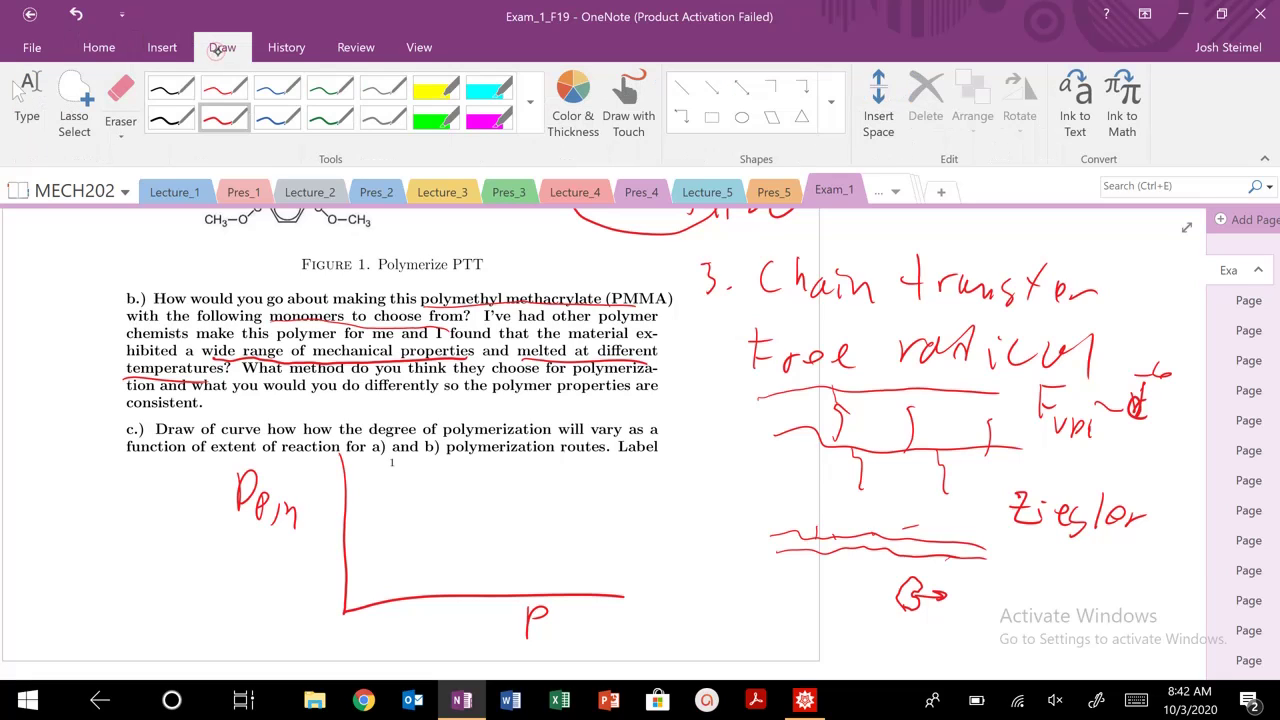
pyautogui.click(275, 117)
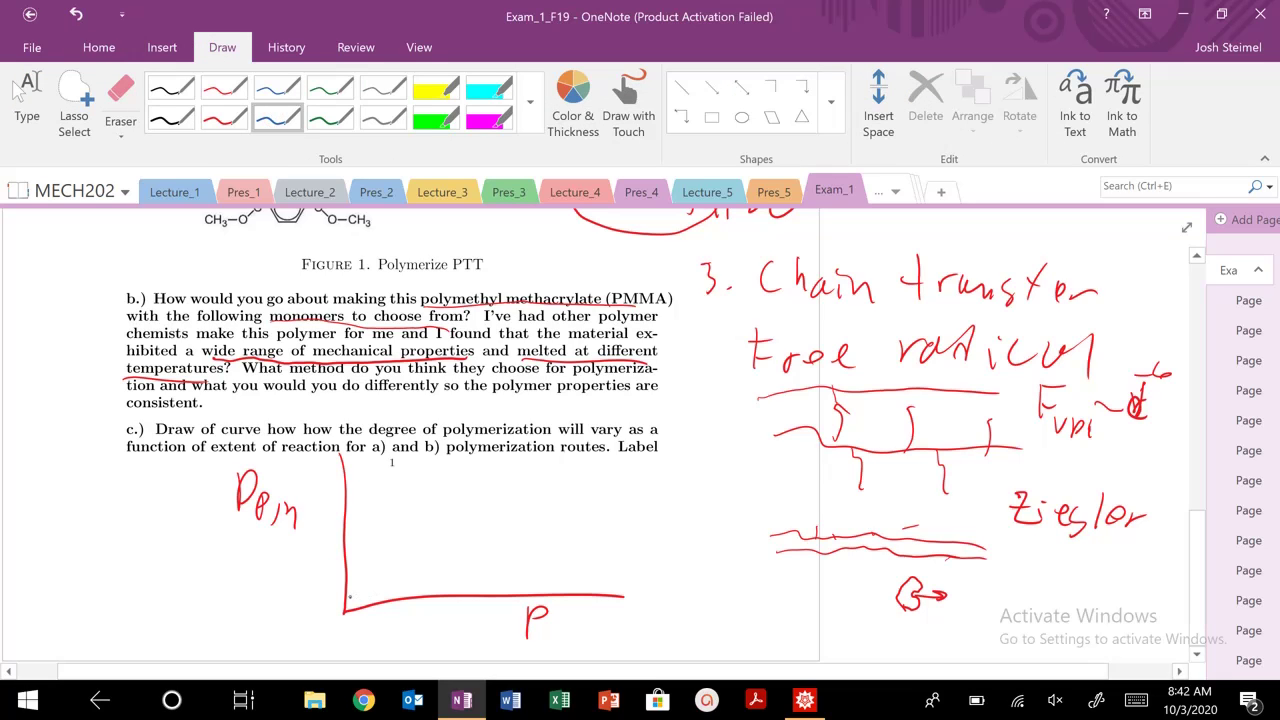
pyautogui.moveTo(350, 597)
pyautogui.mouseDown()
pyautogui.moveTo(528, 582)
pyautogui.moveTo(568, 561)
pyautogui.moveTo(580, 461)
pyautogui.mouseUp()
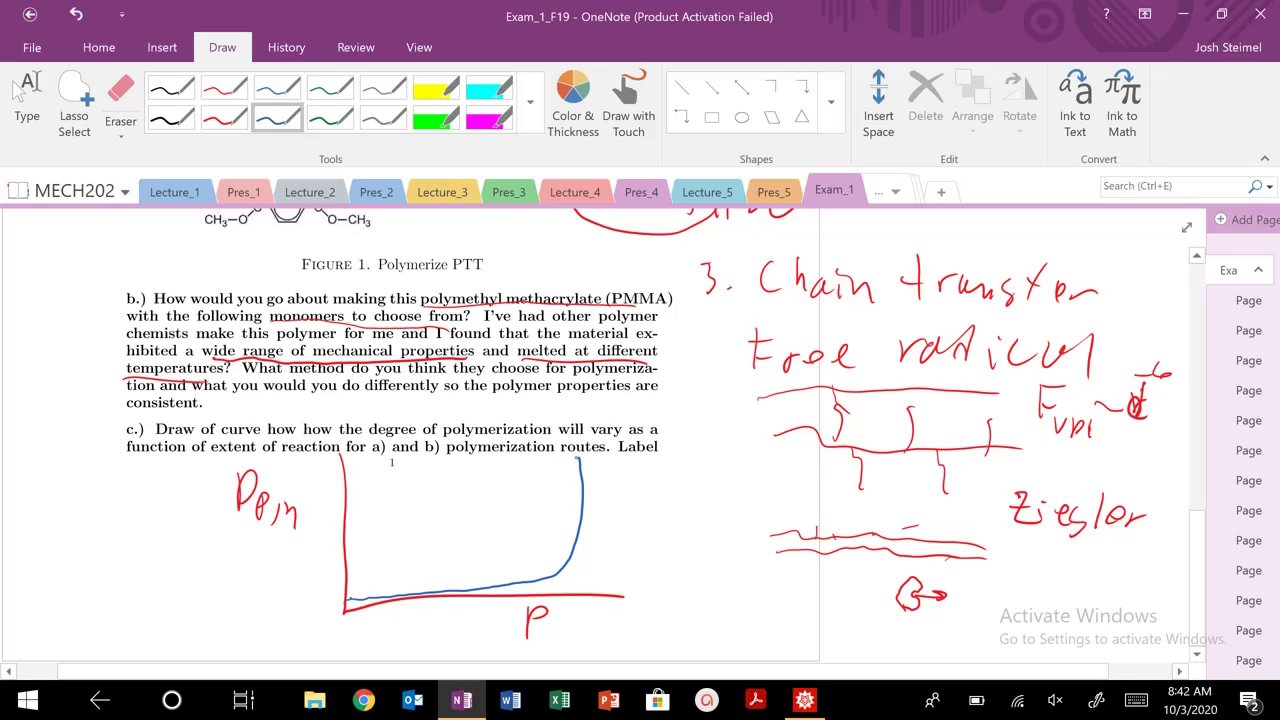
pyautogui.click(330, 115)
pyautogui.moveTo(350, 597)
pyautogui.mouseDown()
pyautogui.moveTo(399, 495)
pyautogui.moveTo(451, 466)
pyautogui.moveTo(538, 456)
pyautogui.mouseUp()
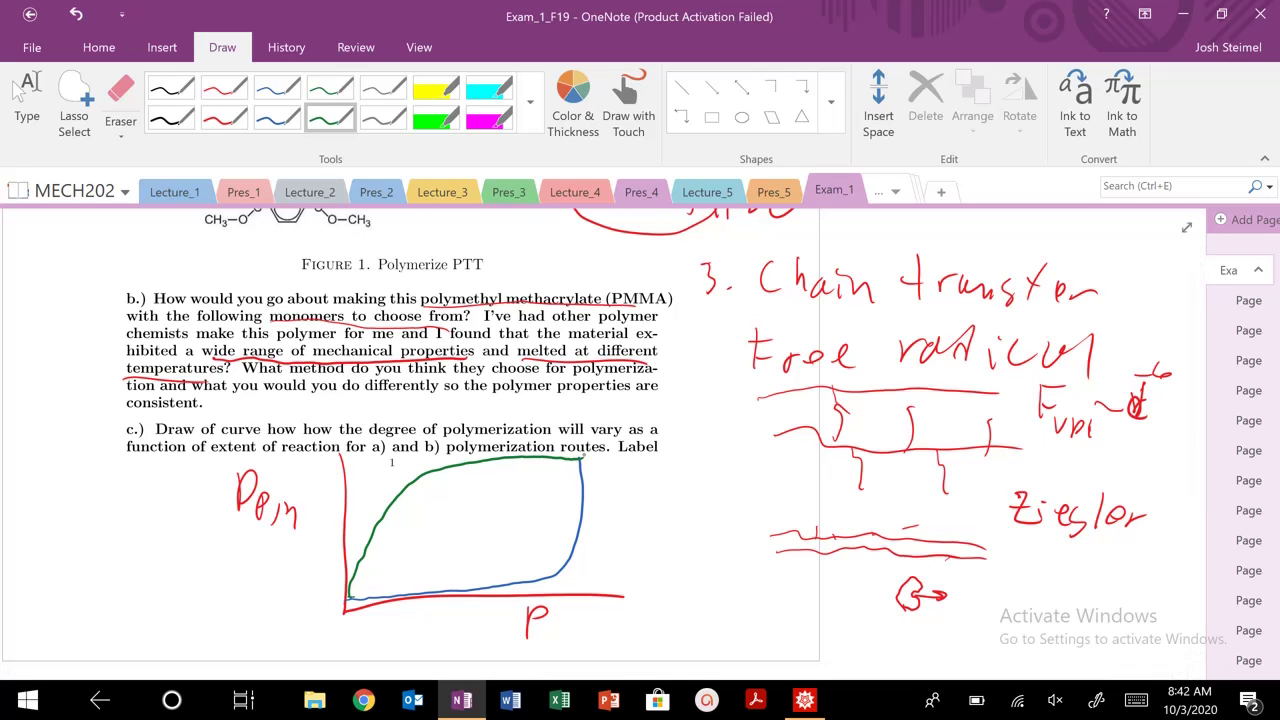
pyautogui.click(18, 92)
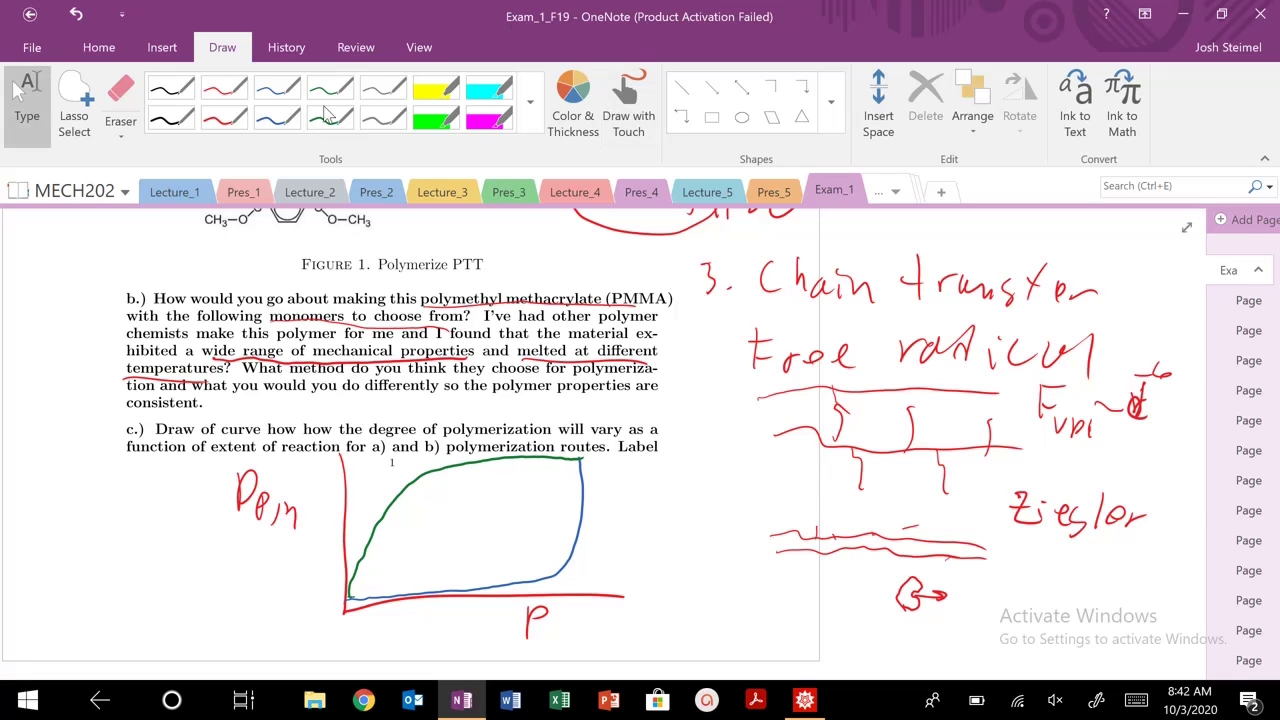
pyautogui.click(318, 196)
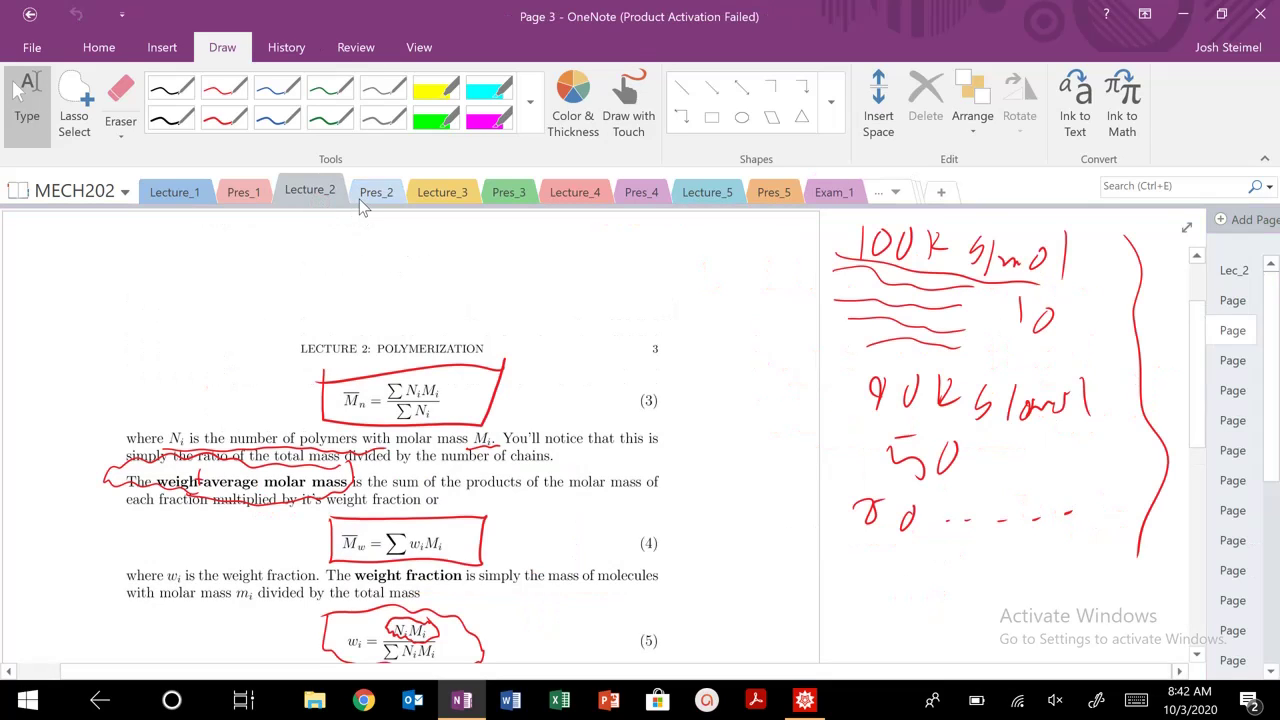
pyautogui.click(359, 199)
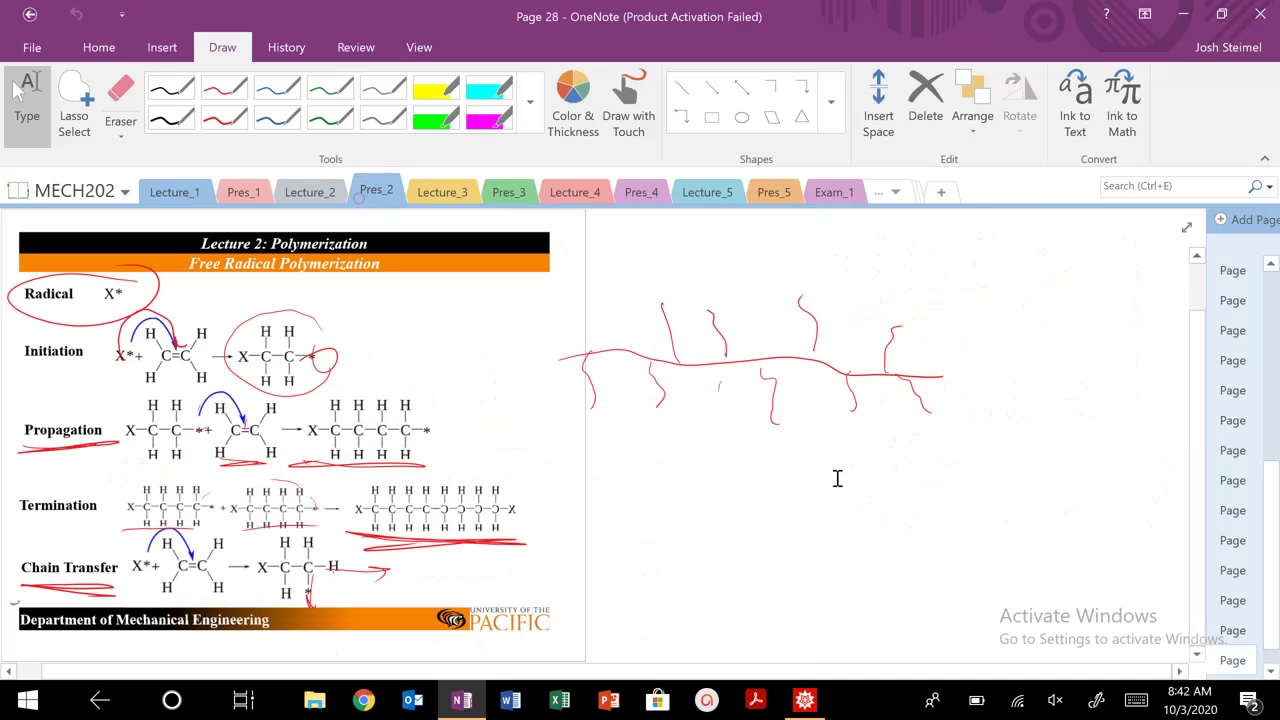
pyautogui.click(1232, 331)
pyautogui.click(1234, 362)
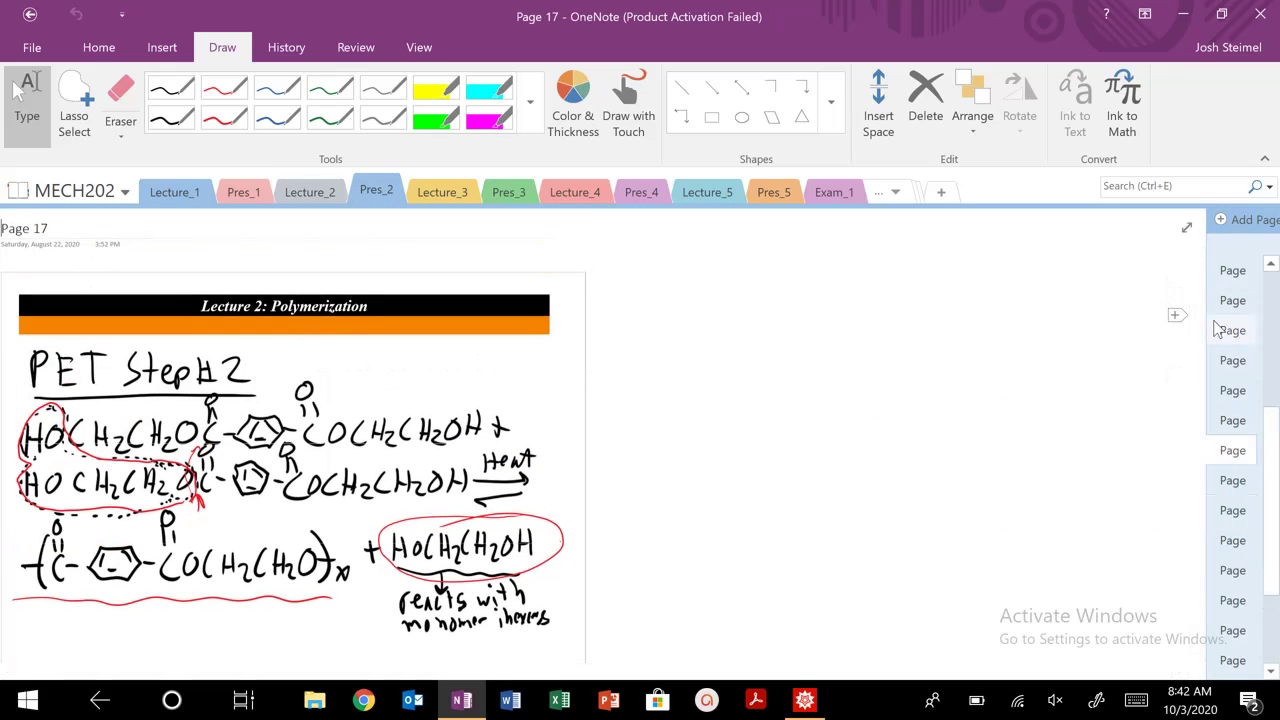
pyautogui.click(1230, 296)
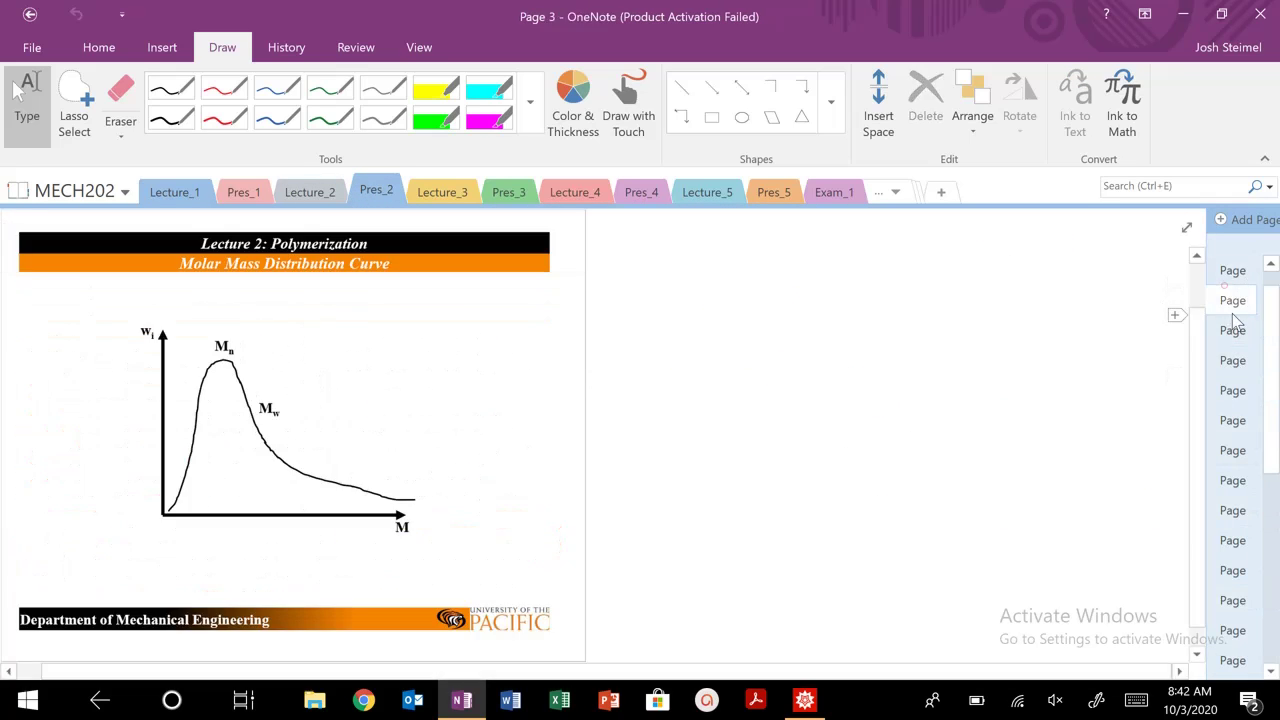
pyautogui.click(1234, 326)
pyautogui.click(1234, 361)
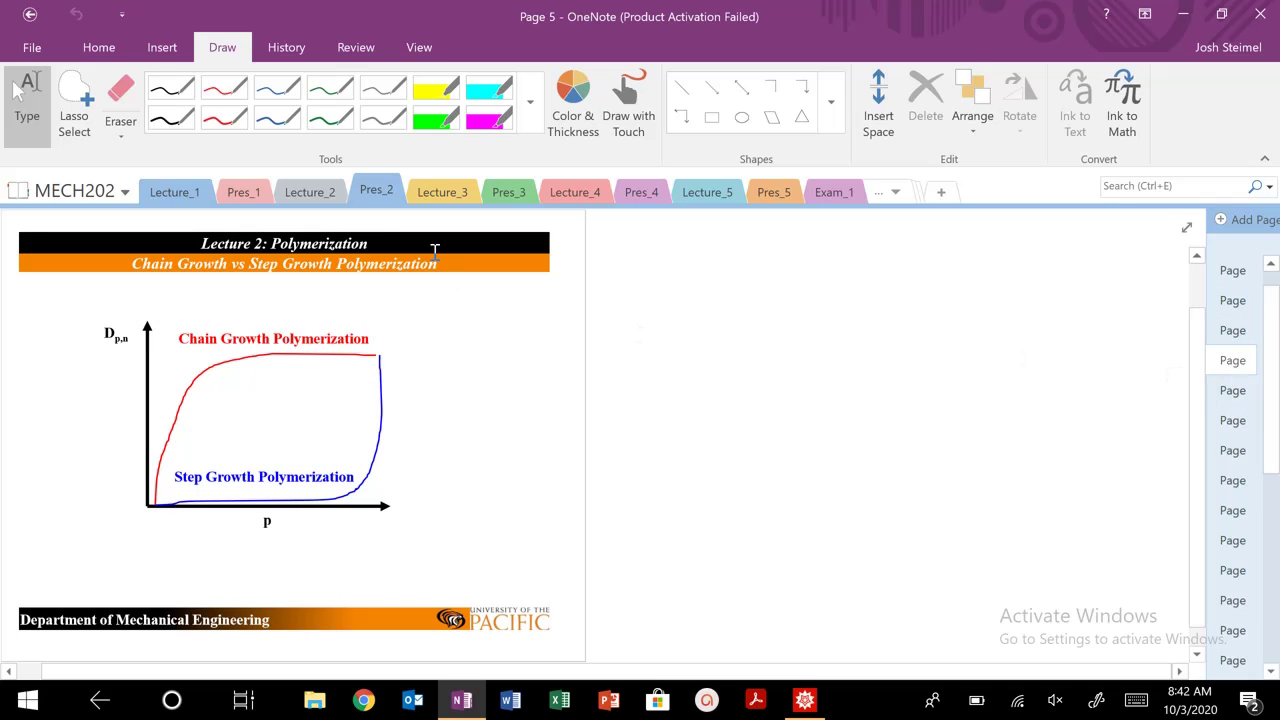
pyautogui.click(298, 196)
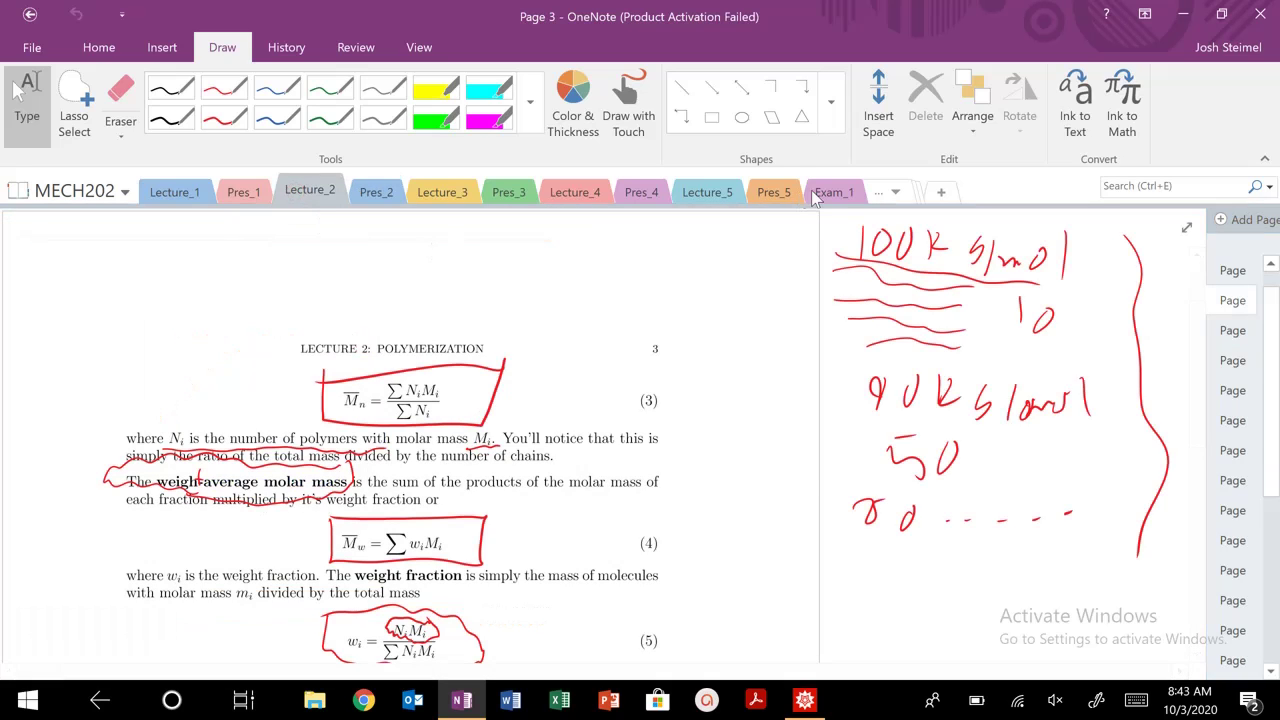
pyautogui.click(834, 191)
# Step: In blue, extend the curve and ink the fraction (1+r)/(1+r−2pr) beside it
pyautogui.scroll(-5, 380, 380)
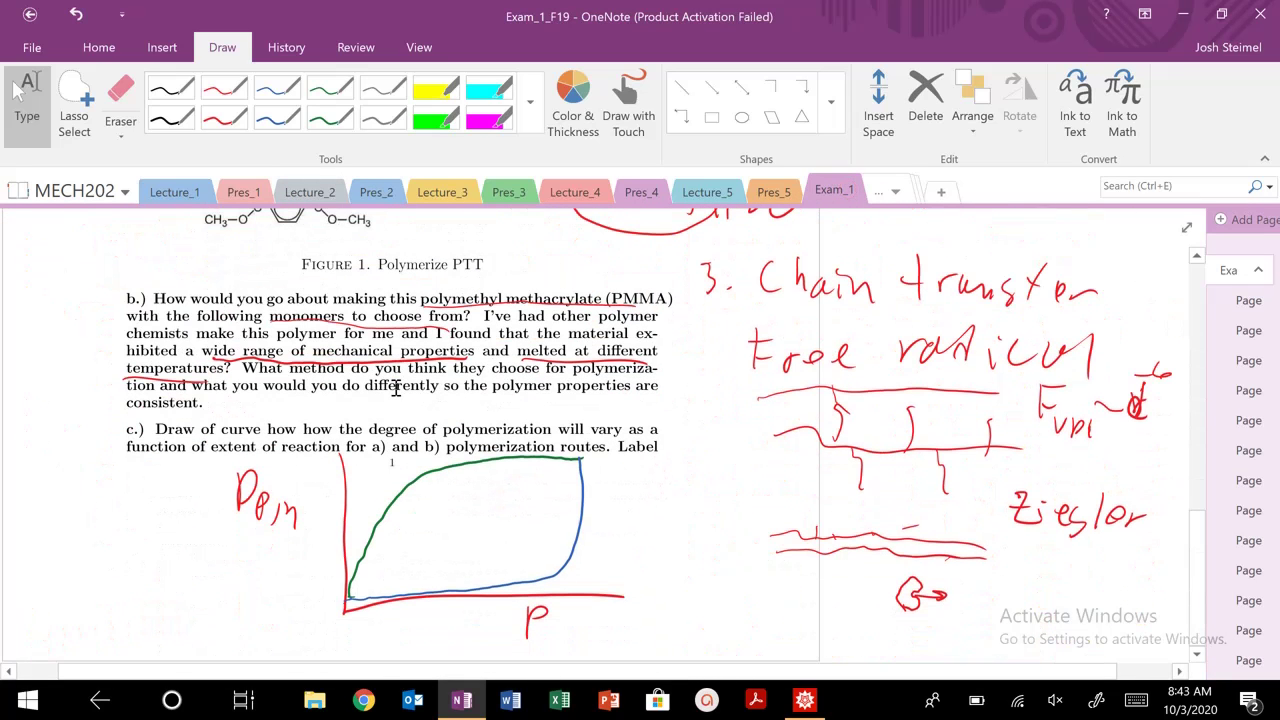
pyautogui.click(277, 117)
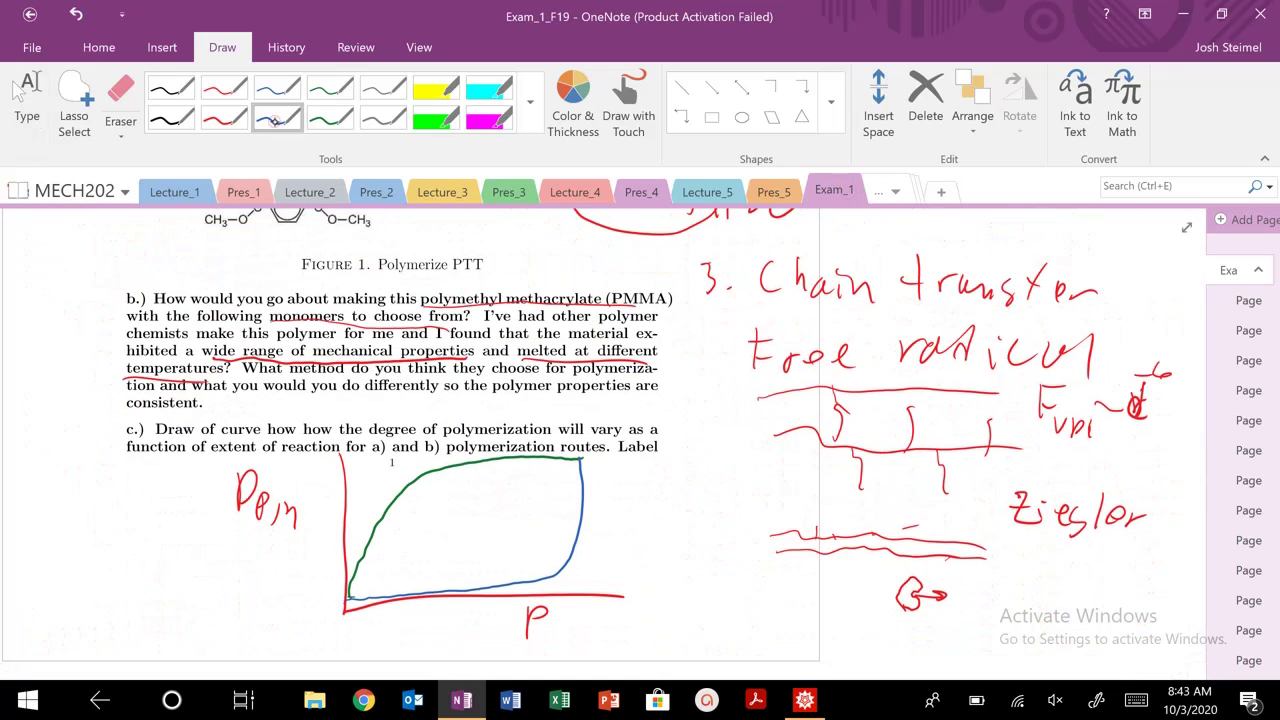
pyautogui.moveTo(567, 566)
pyautogui.mouseDown()
pyautogui.moveTo(672, 615)
pyautogui.moveTo(689, 606)
pyautogui.moveTo(722, 640)
pyautogui.moveTo(783, 620)
pyautogui.mouseUp()
pyautogui.moveTo(765, 614); pyautogui.dragTo(810, 607)
pyautogui.moveTo(798, 600); pyautogui.dragTo(840, 591)
pyautogui.moveTo(790, 616)
pyautogui.mouseDown()
pyautogui.moveTo(856, 615)
pyautogui.moveTo(795, 648)
pyautogui.mouseUp()
pyautogui.moveTo(788, 640)
pyautogui.mouseDown()
pyautogui.moveTo(822, 630)
pyautogui.moveTo(860, 642)
pyautogui.mouseUp()
pyautogui.moveTo(864, 632)
pyautogui.mouseDown()
pyautogui.moveTo(874, 645)
pyautogui.moveTo(900, 630)
pyautogui.mouseUp()
pyautogui.click(27, 105)
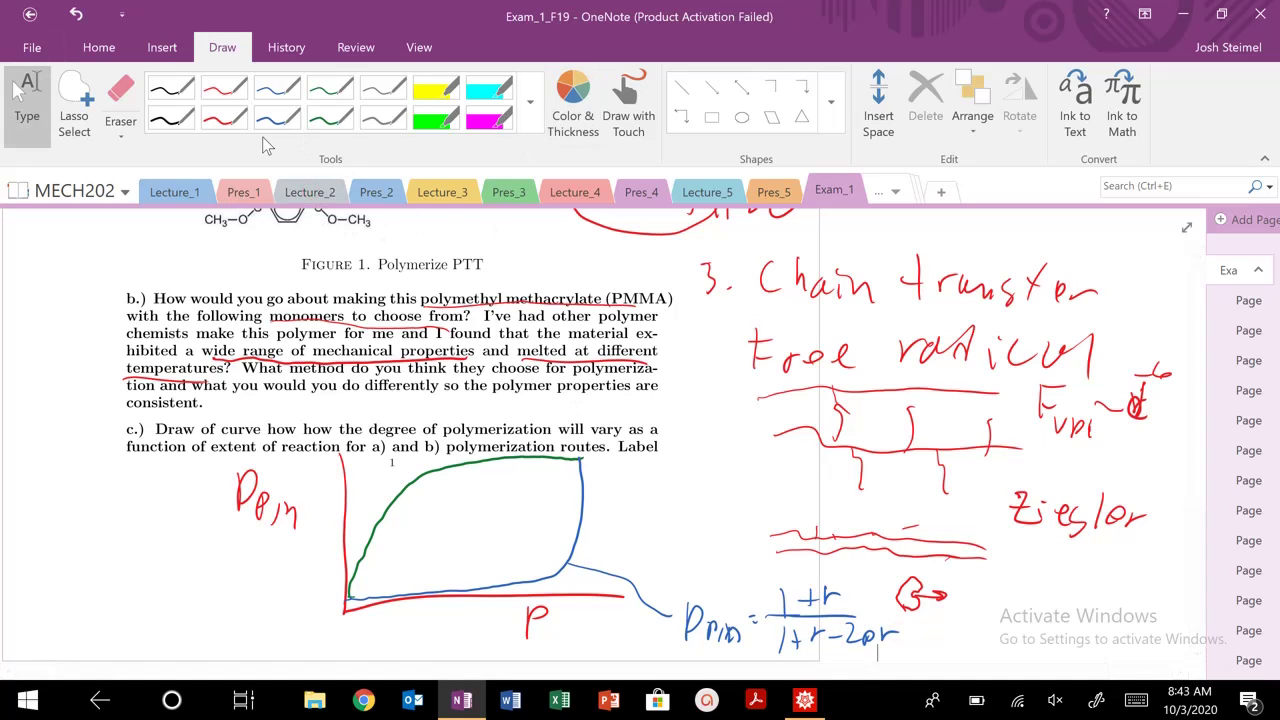
# Step: Check the Carothers equation on the Lecture_2 page, then return to the Exam_1 page
pyautogui.click(292, 190)
pyautogui.scroll(-5, 814, 429)
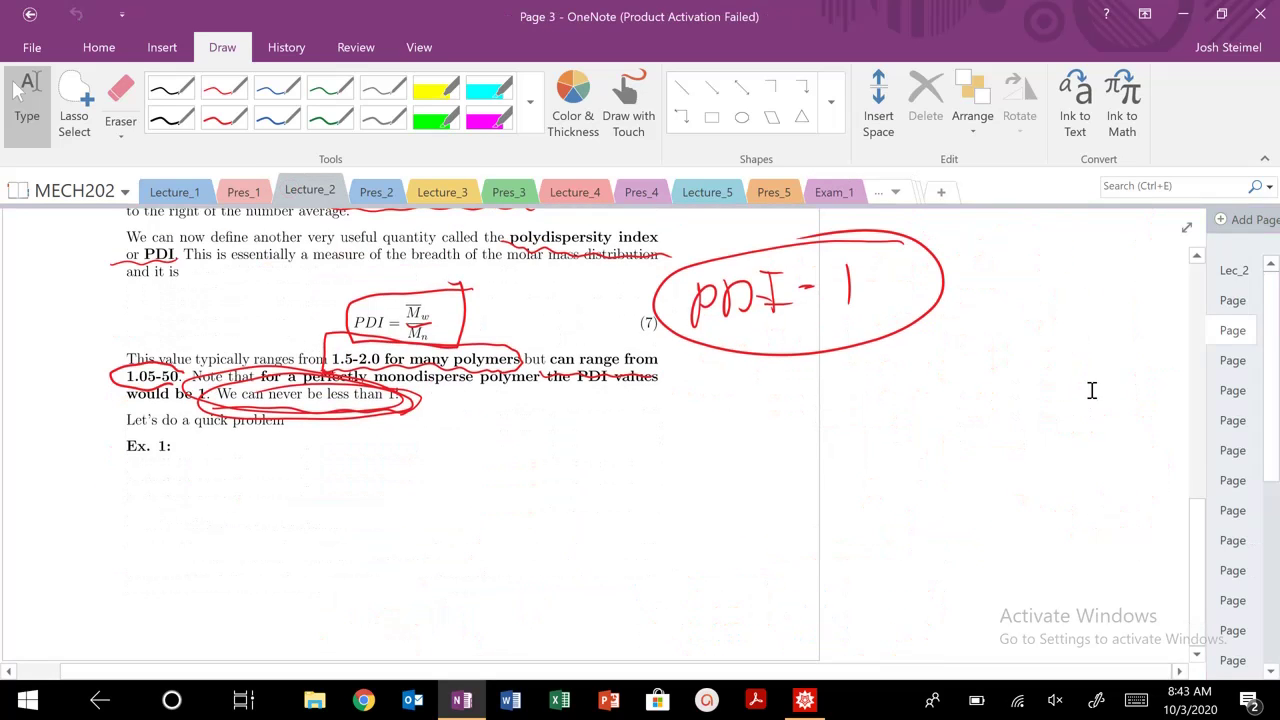
pyautogui.click(1234, 542)
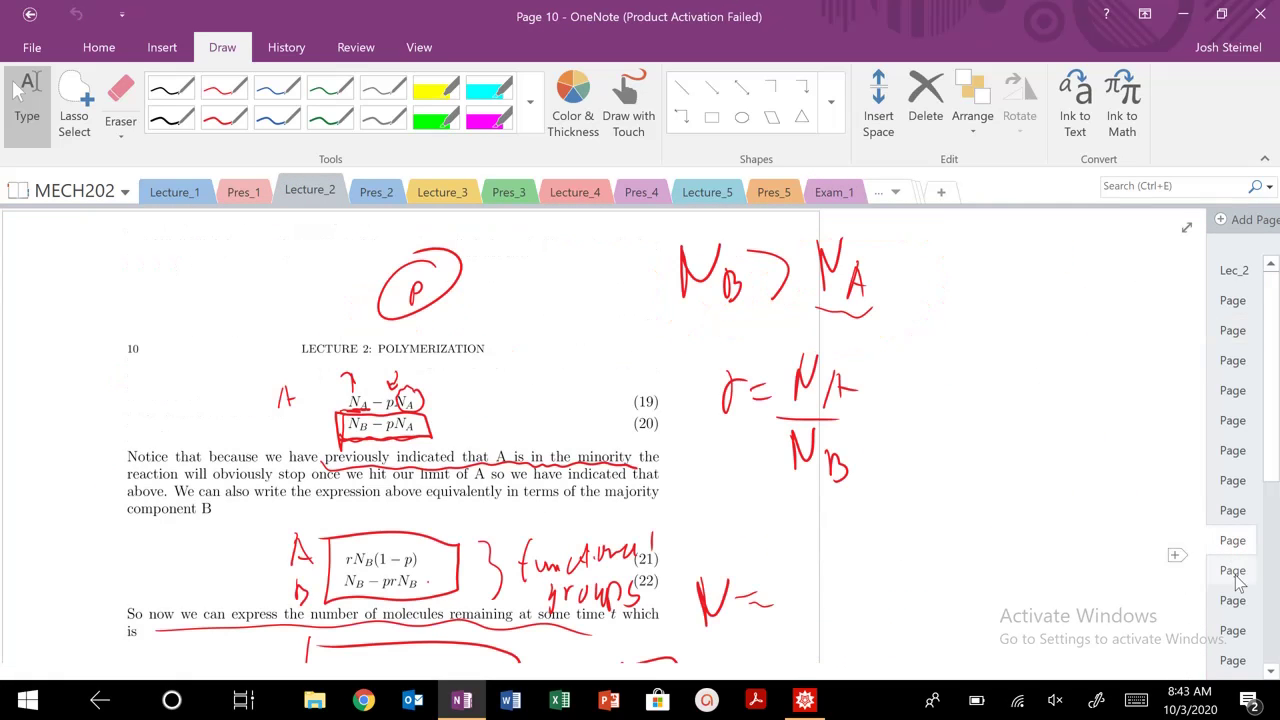
pyautogui.scroll(-8, 1020, 600)
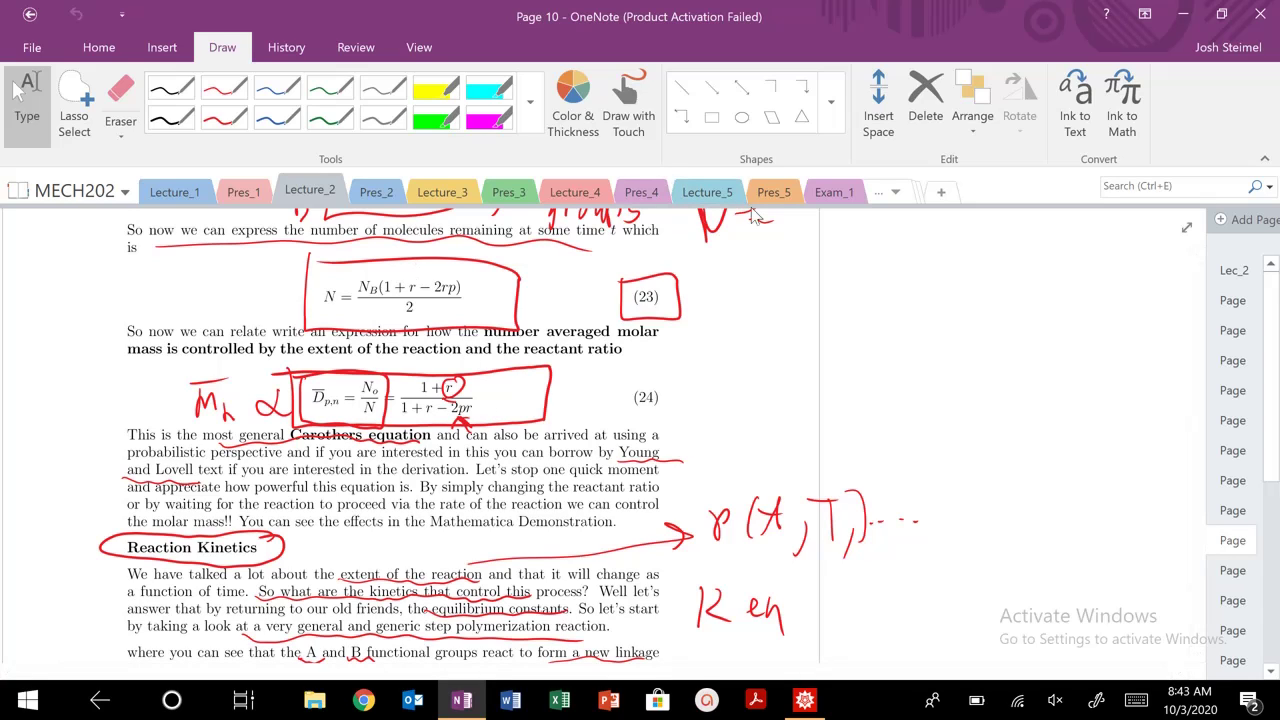
pyautogui.click(833, 192)
pyautogui.scroll(-2, 601, 413)
pyautogui.scroll(-5, 601, 413)
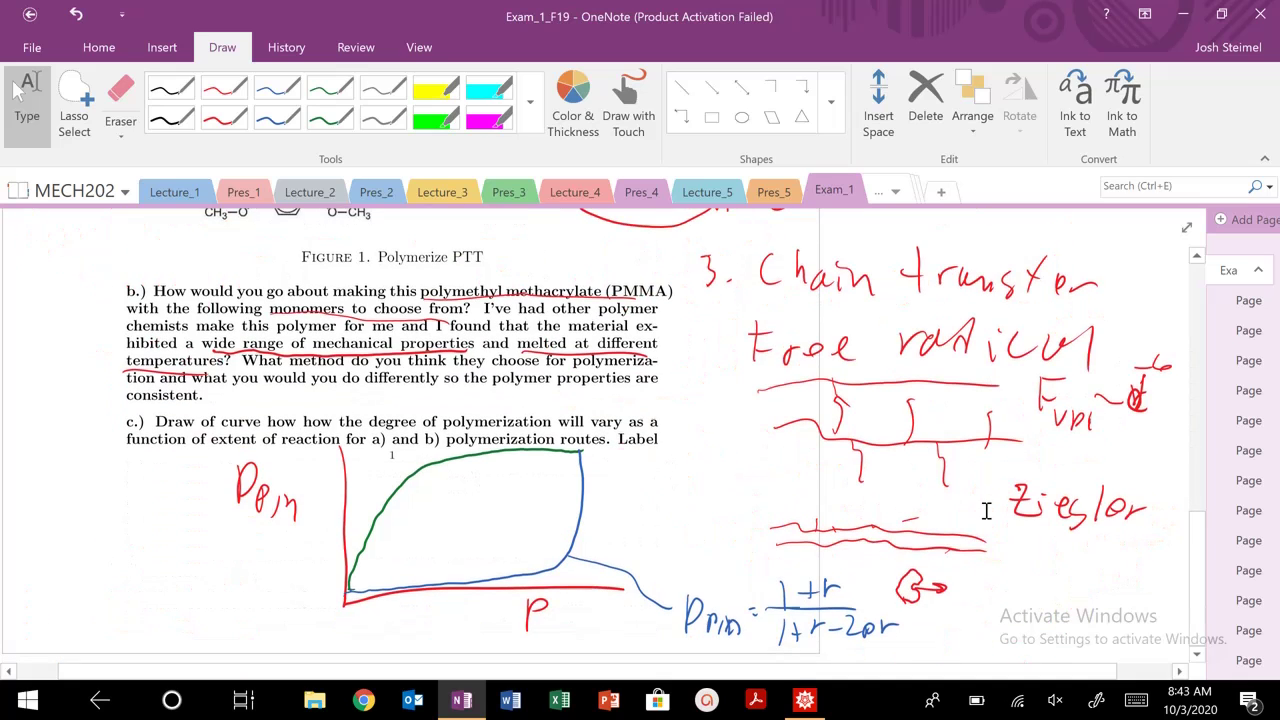
# Step: Open exam Page 2 and mark question d with a blue brace and underline
pyautogui.click(1240, 306)
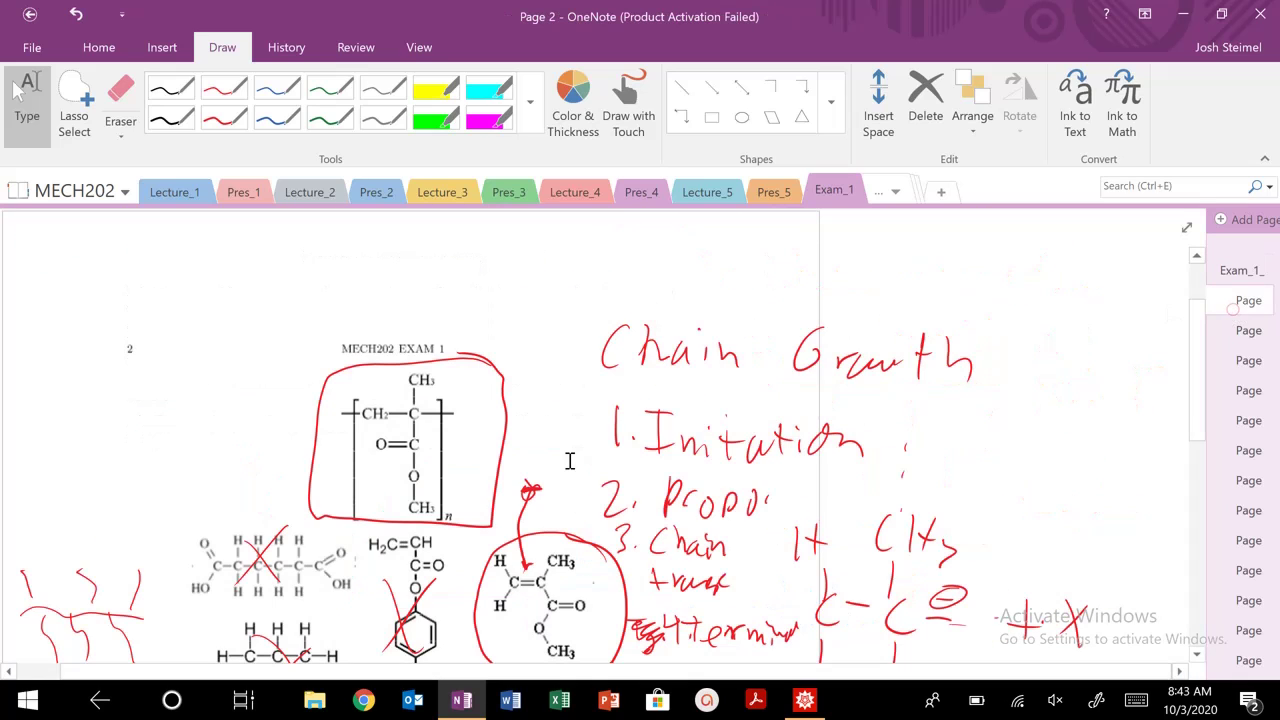
pyautogui.scroll(-8, 467, 455)
pyautogui.scroll(-1, 467, 455)
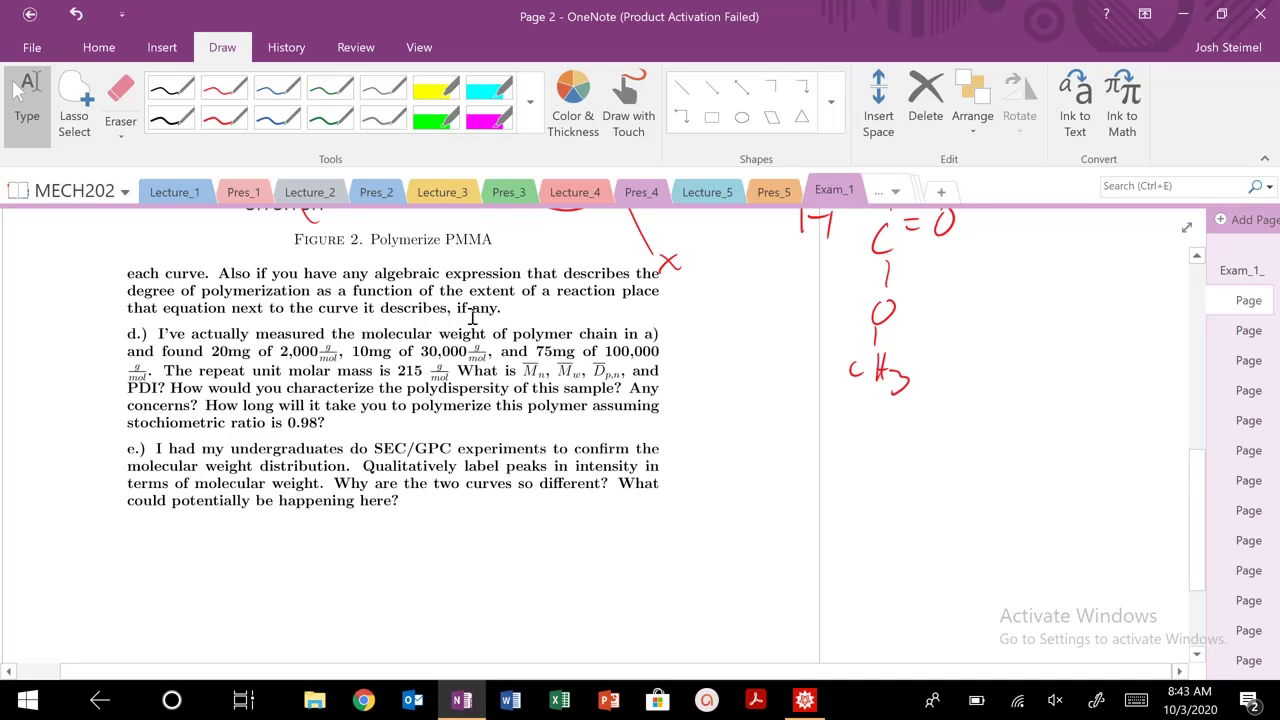
pyautogui.scroll(-3, 472, 317)
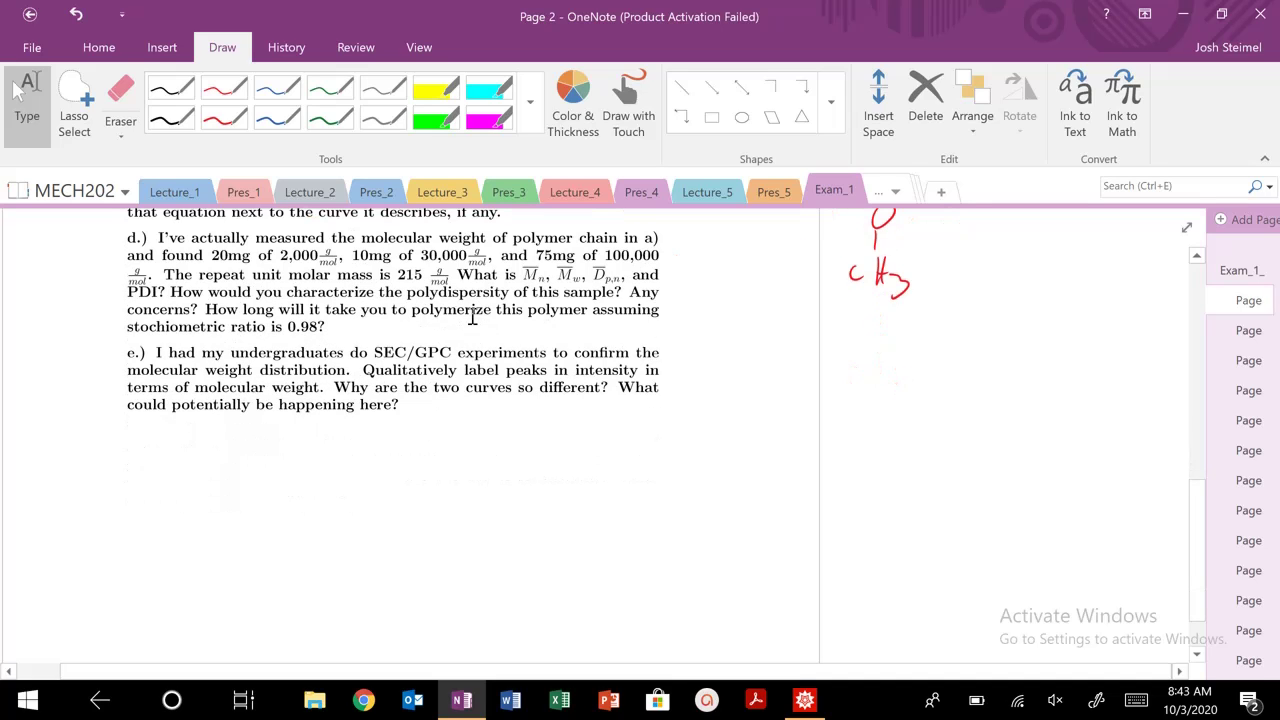
pyautogui.click(277, 102)
pyautogui.moveTo(682, 230); pyautogui.dragTo(664, 327)
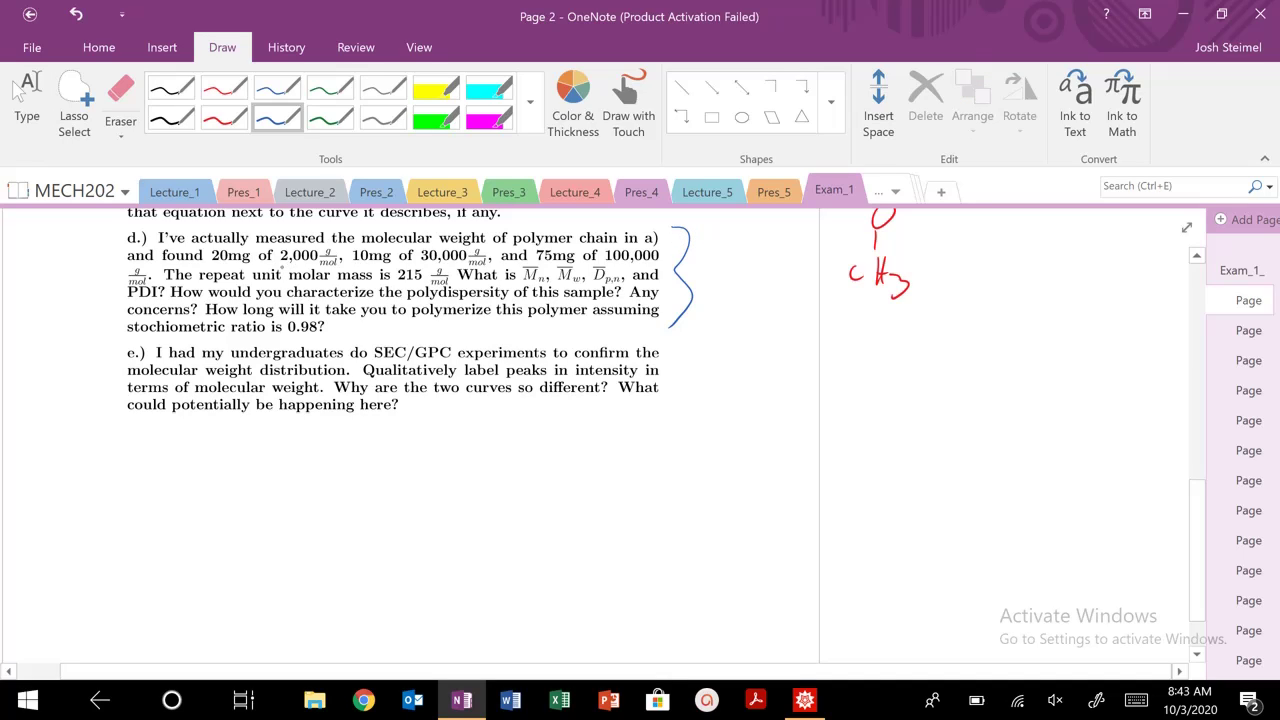
pyautogui.moveTo(286, 267); pyautogui.dragTo(341, 275)
# Step: In red, underline question d's masses, the 100,000 g/mol molar mass and the 215 repeat-unit mass
pyautogui.click(226, 118)
pyautogui.moveTo(210, 264); pyautogui.dragTo(476, 272)
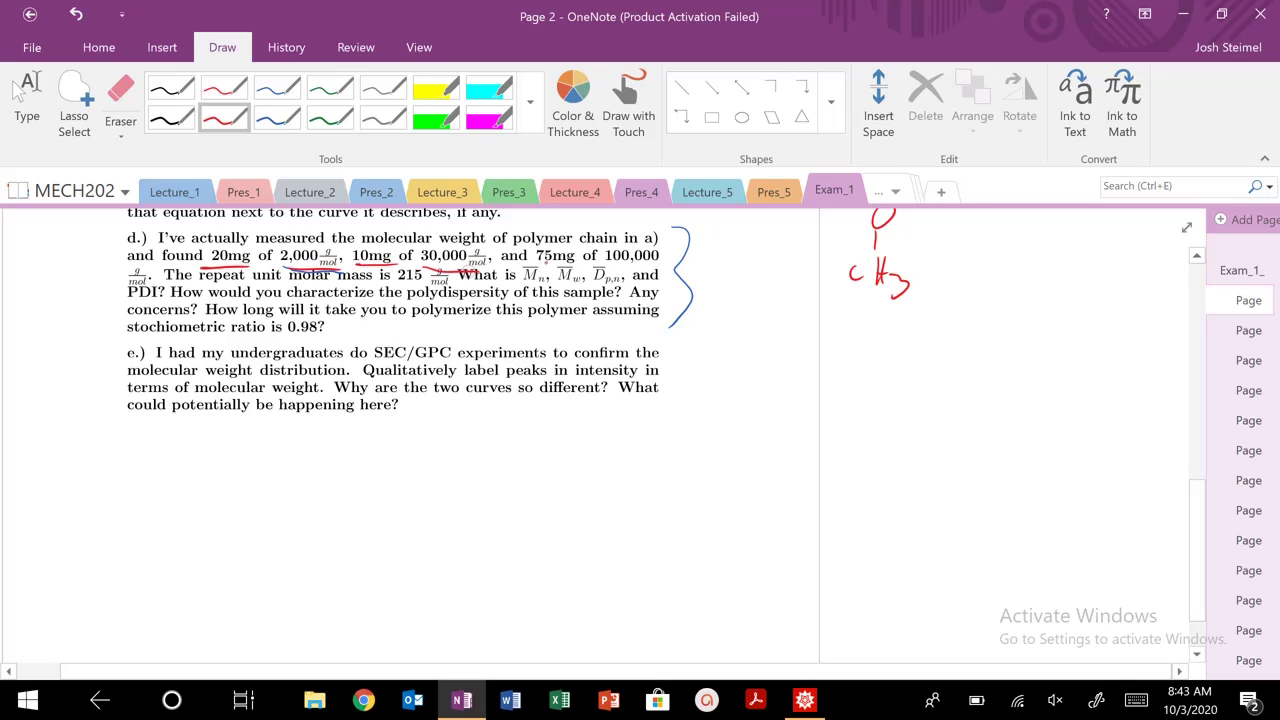
pyautogui.moveTo(607, 268); pyautogui.dragTo(676, 271)
pyautogui.moveTo(119, 284); pyautogui.dragTo(165, 283)
pyautogui.moveTo(256, 285); pyautogui.dragTo(618, 287)
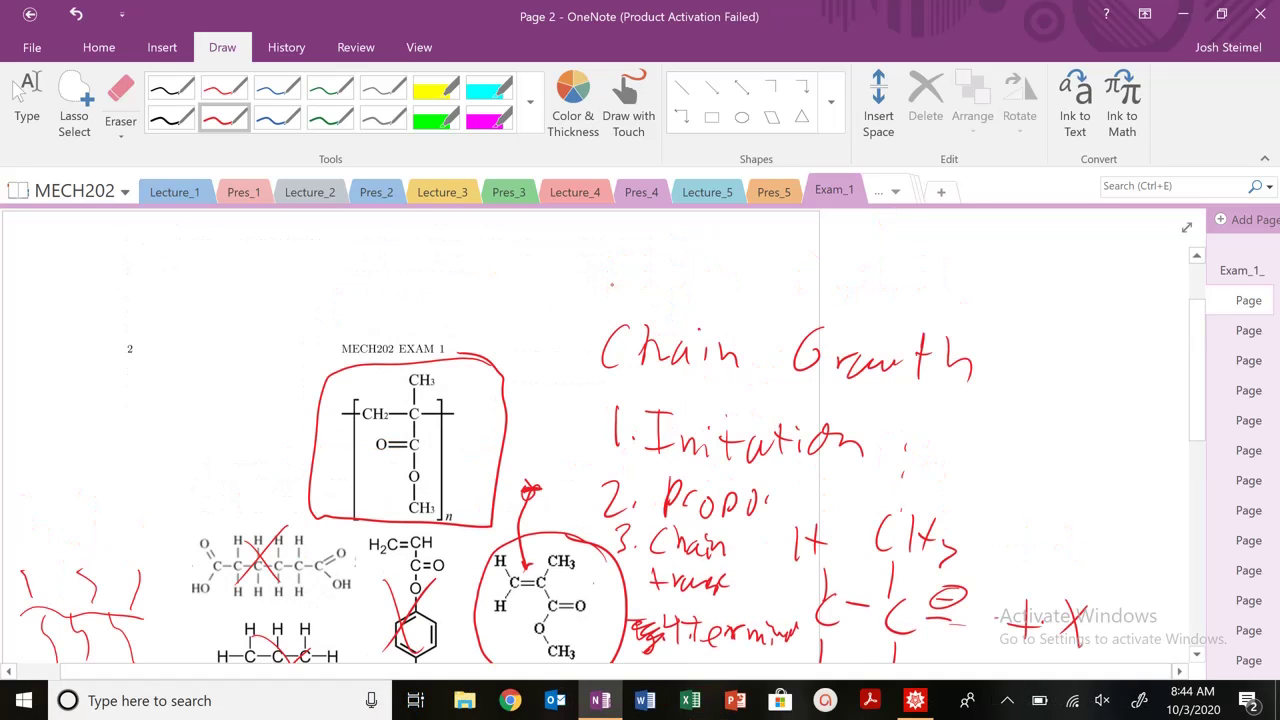
# Step: Leave inking mode and start a new blank Mathematica notebook
pyautogui.click(27, 100)
pyautogui.scroll(-6, 330, 505)
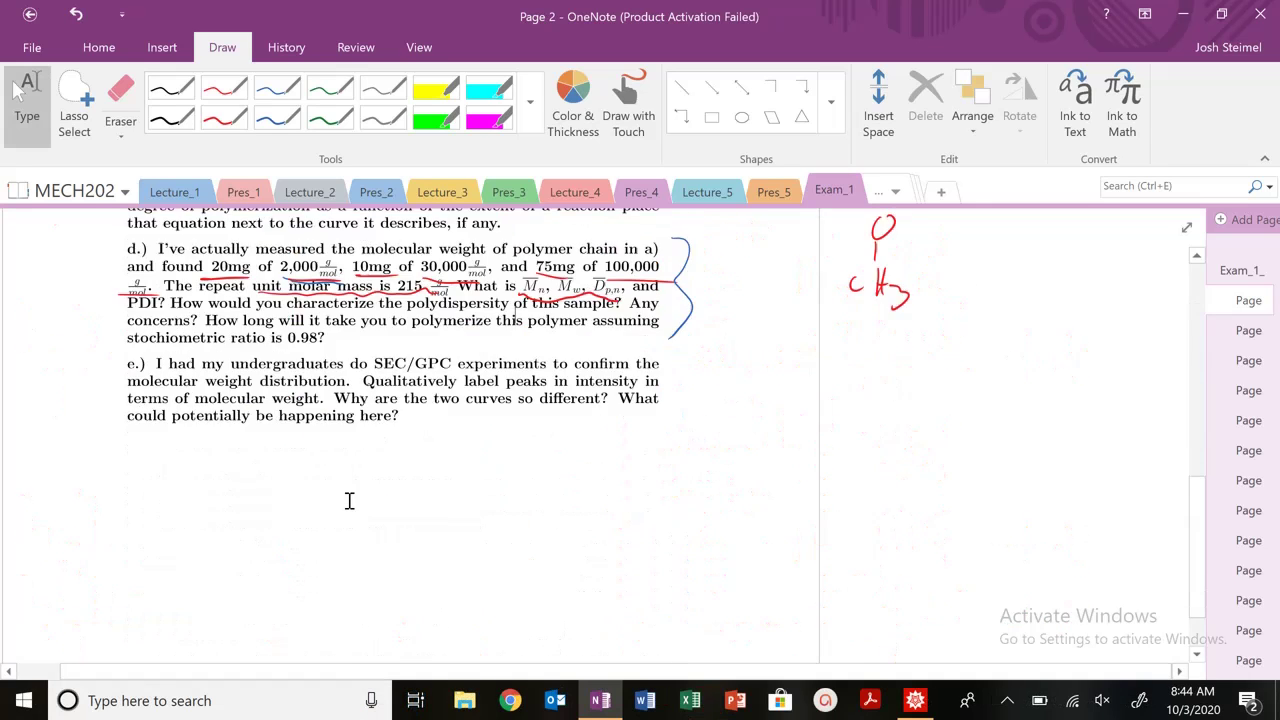
pyautogui.scroll(2, 349, 503)
pyautogui.scroll(-2, 349, 503)
pyautogui.scroll(1, 403, 526)
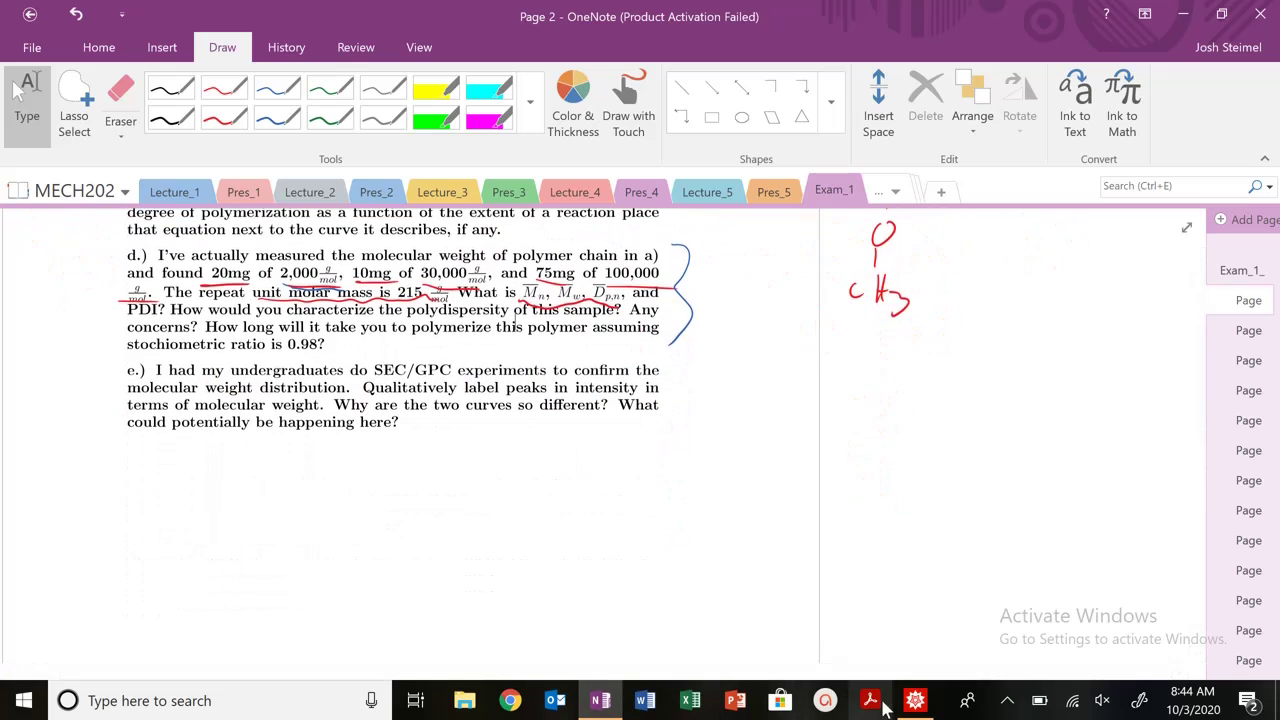
pyautogui.click(915, 700)
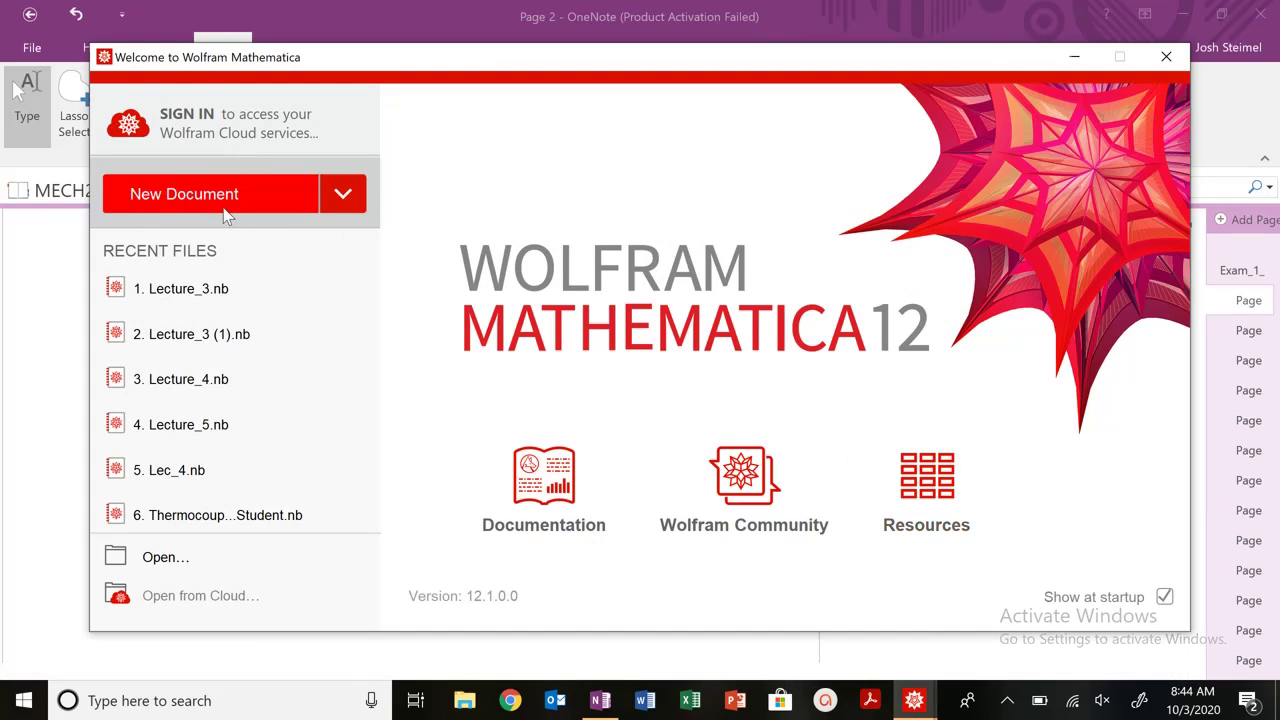
pyautogui.click(180, 193)
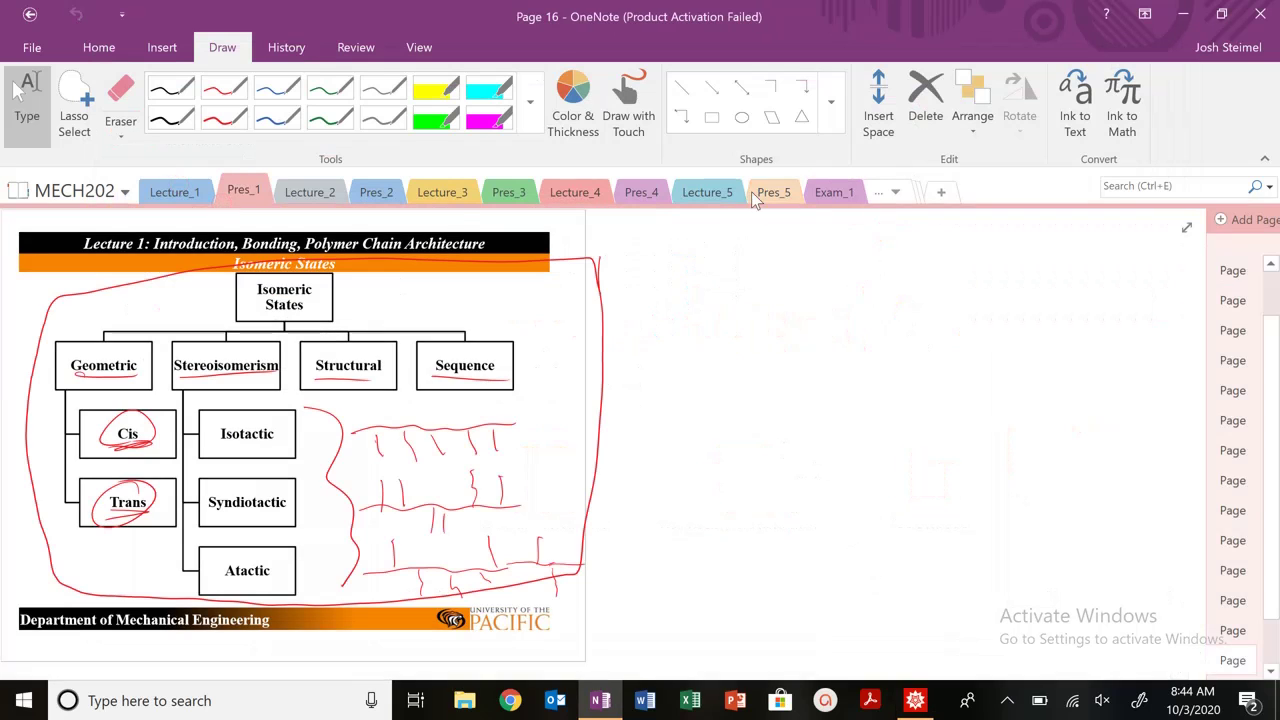
# Step: Place the Untitled-1 notebook on the right half at full screen height beside the exam
pyautogui.click(822, 192)
pyautogui.scroll(-10, 657, 544)
pyautogui.scroll(4, 657, 544)
pyautogui.click(915, 700)
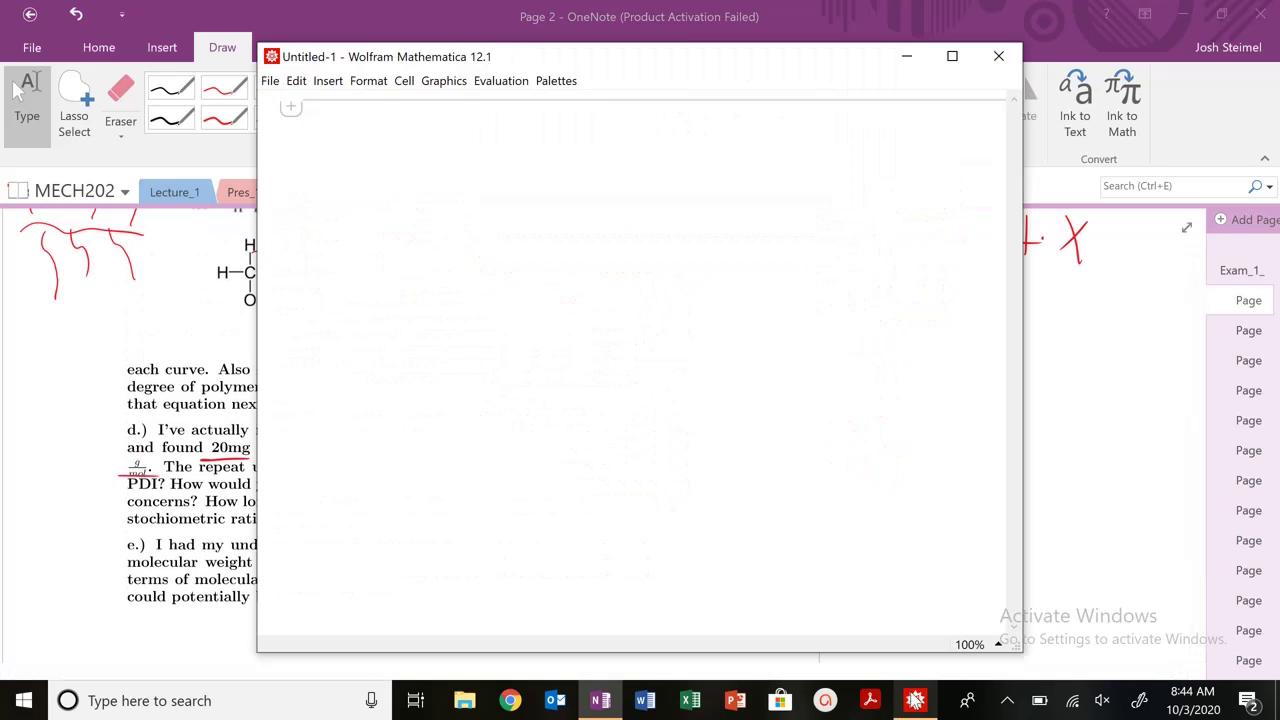
pyautogui.moveTo(829, 52); pyautogui.dragTo(879, 56)
pyautogui.moveTo(532, 141); pyautogui.dragTo(695, 140)
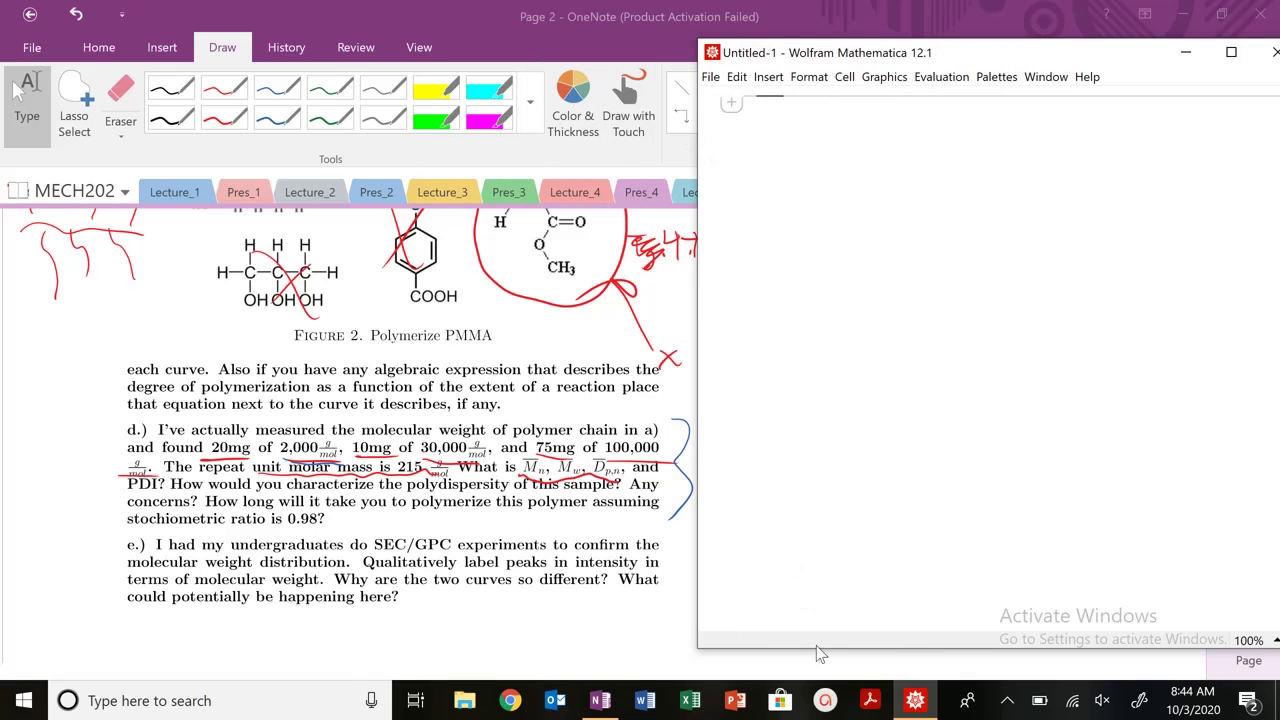
pyautogui.doubleClick(818, 651)
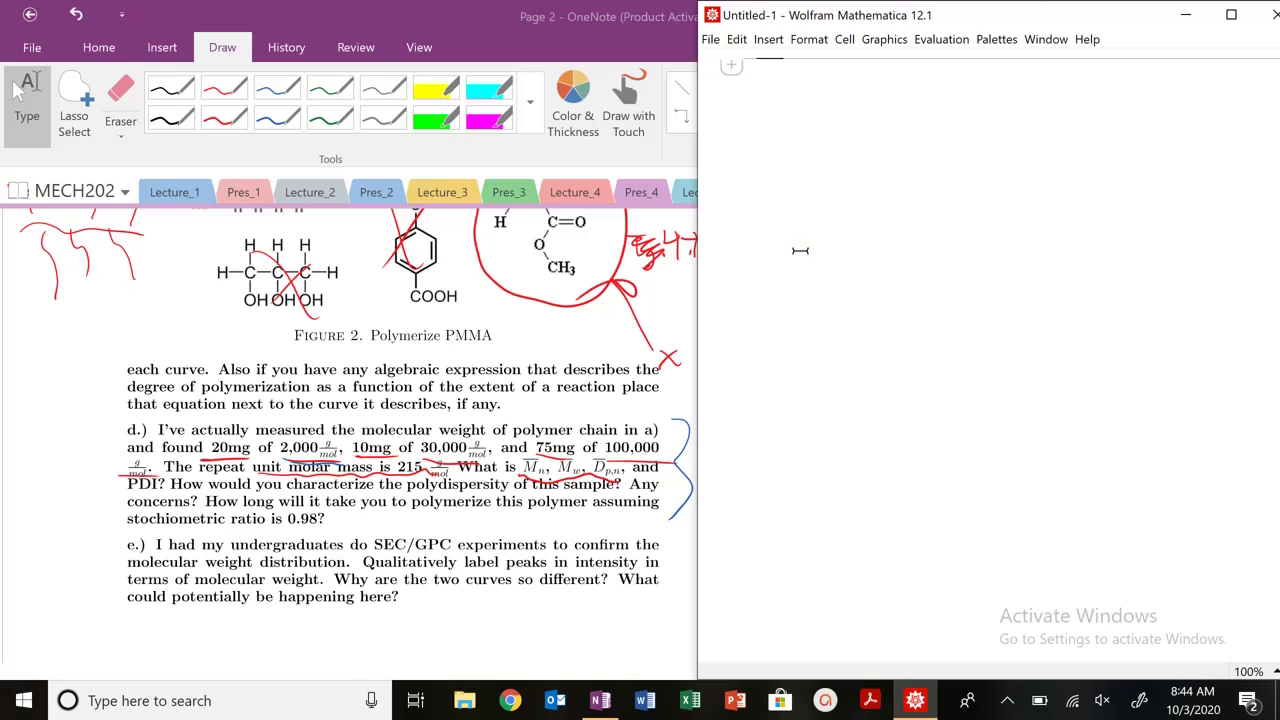
# Step: Store mr = 215 and compute n1 = 20×10^-3 g / 2000, giving 1/100000
pyautogui.write('mr =')
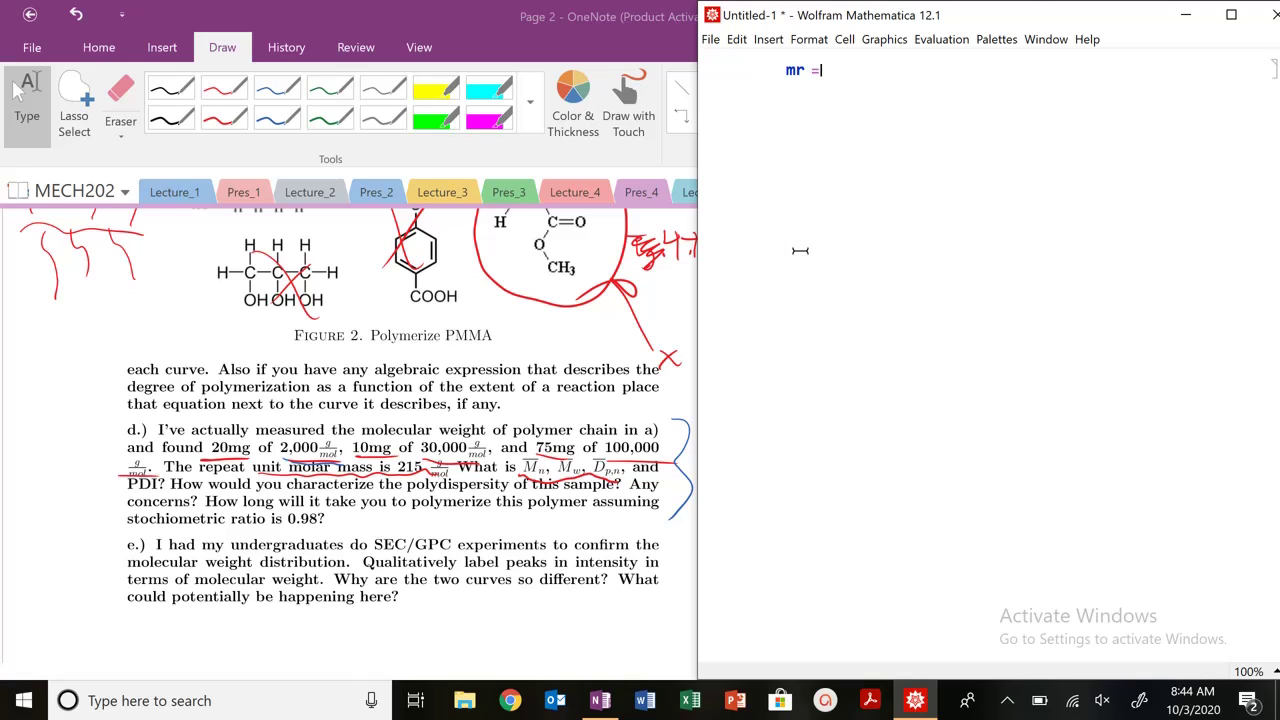
pyautogui.write(' 215;')
pyautogui.hotkey('shift', 'Return')
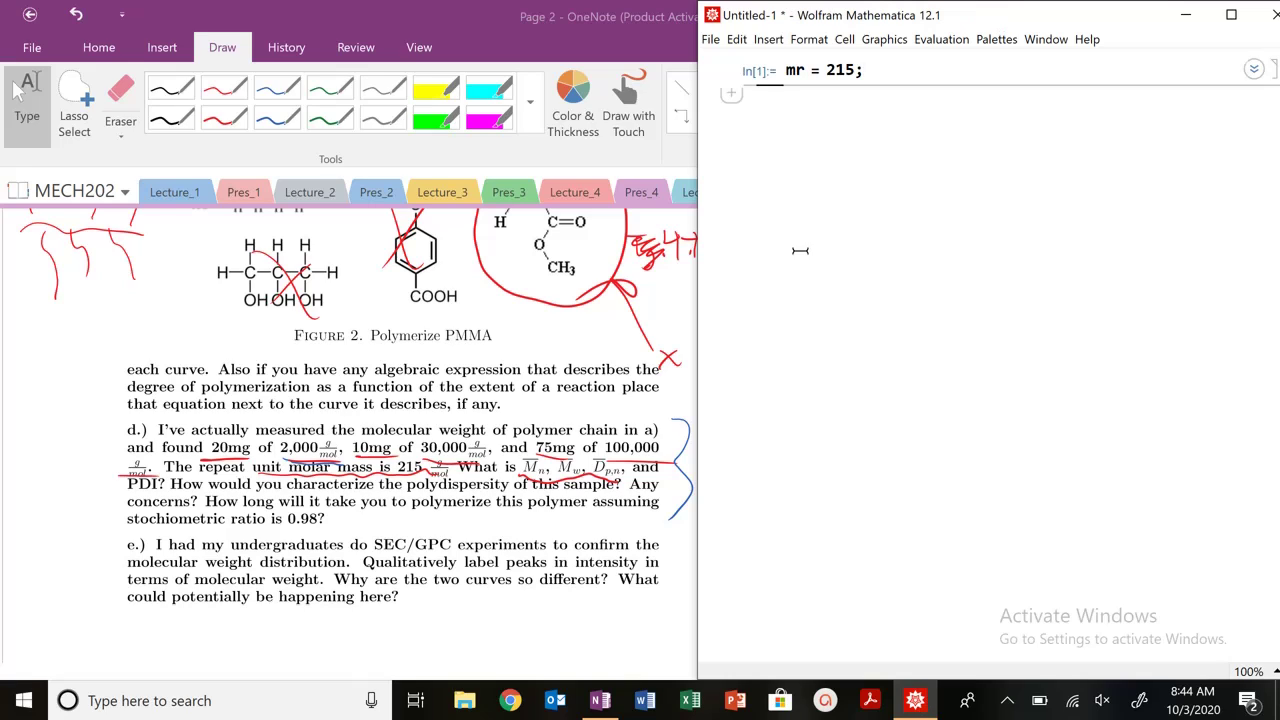
pyautogui.write('n1')
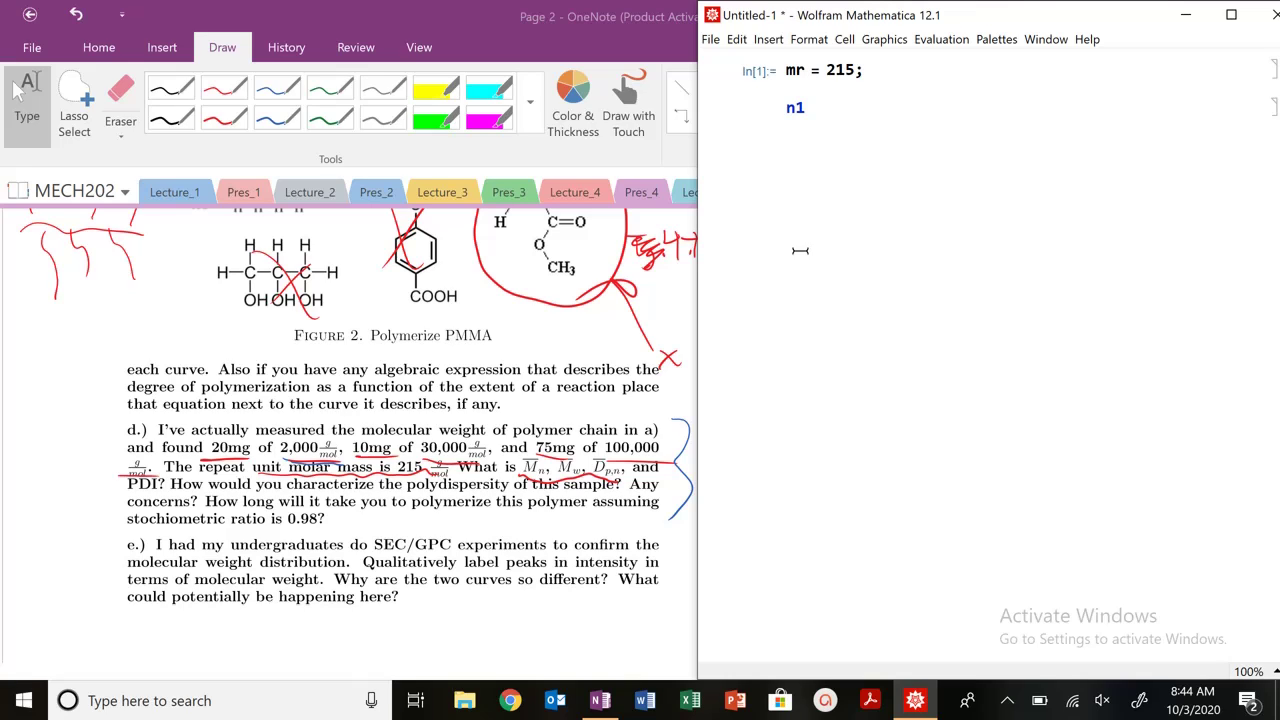
pyautogui.write(' =')
pyautogui.write(' (')
pyautogui.write('20*10')
pyautogui.write('^-3)/')
pyautogui.write('((2')
pyautogui.write('000)')
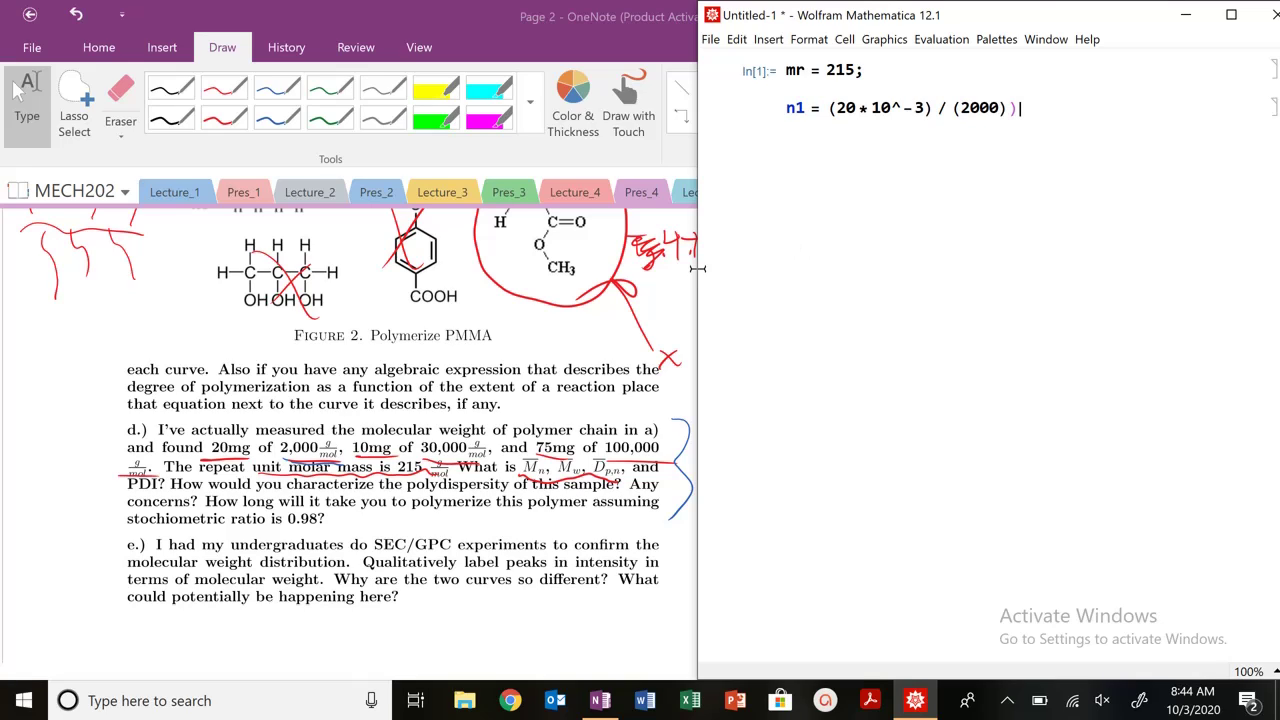
pyautogui.click(829, 109)
pyautogui.write('(')
pyautogui.click(1027, 107)
pyautogui.write('*na')
pyautogui.press('BackSpace')
pyautogui.press('BackSpace')
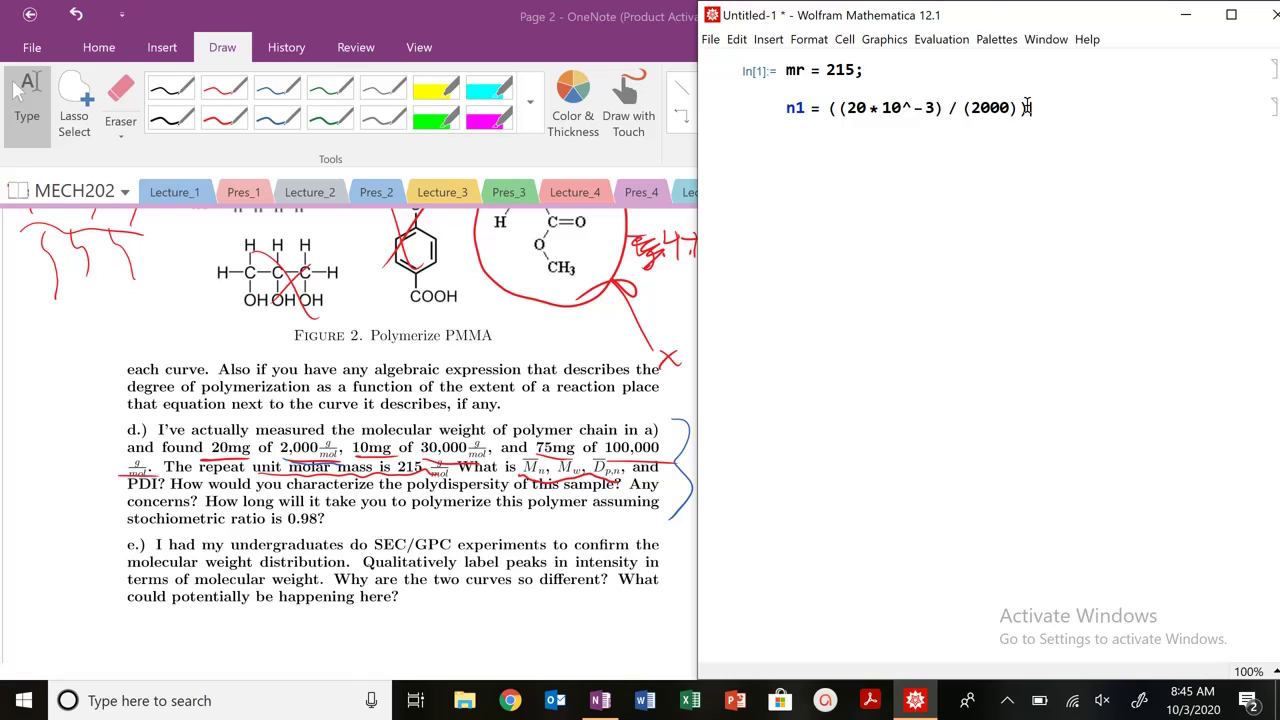
pyautogui.hotkey('shift', 'Return')
# Step: Compute n2 = 10×10^-3/30000 and n3 = 75×10^-3/100000, giving 1/3000000 and 3/4000000
pyautogui.write('n2 =')
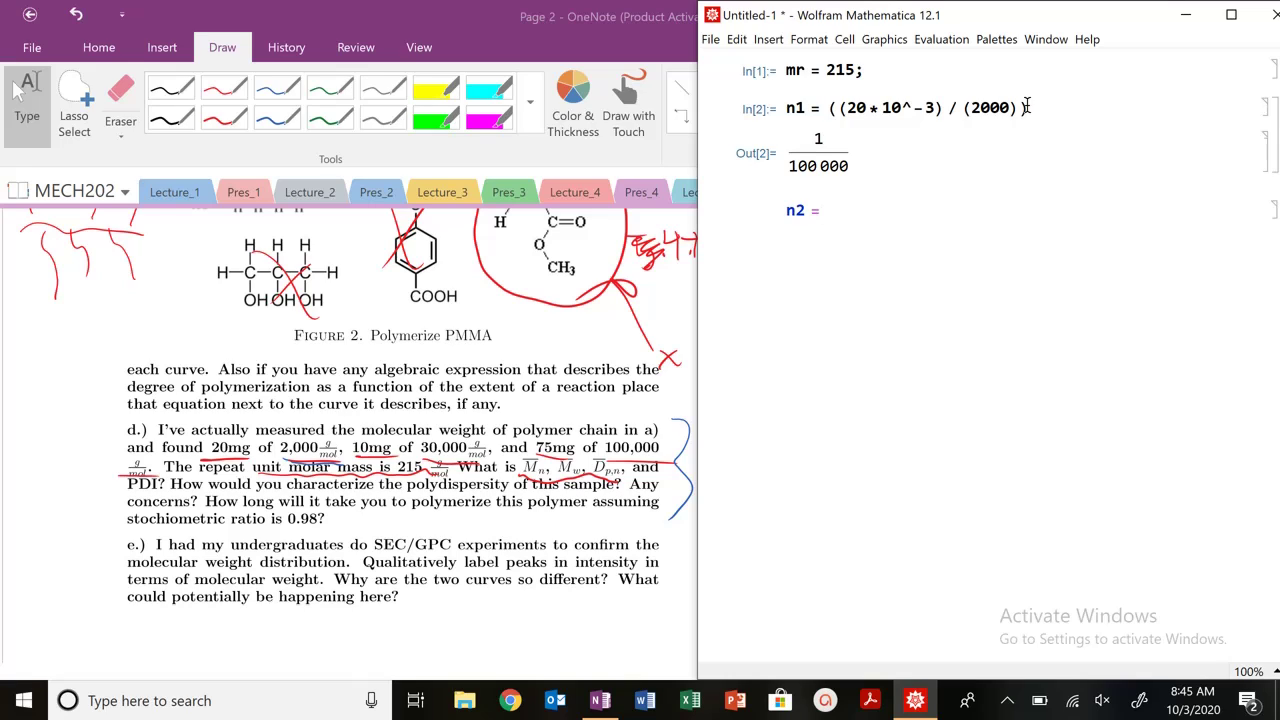
pyautogui.write(' (10 * 10^-')
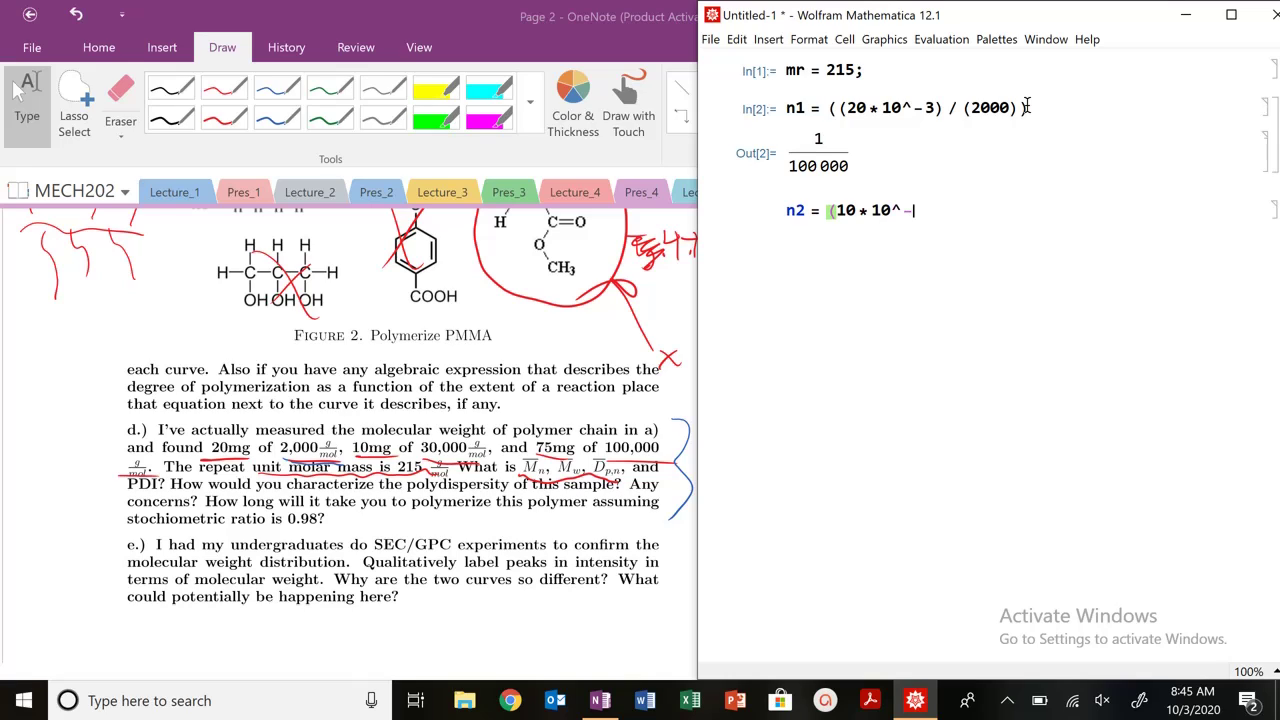
pyautogui.write('3) / (30 000)')
pyautogui.hotkey('shift', 'Return')
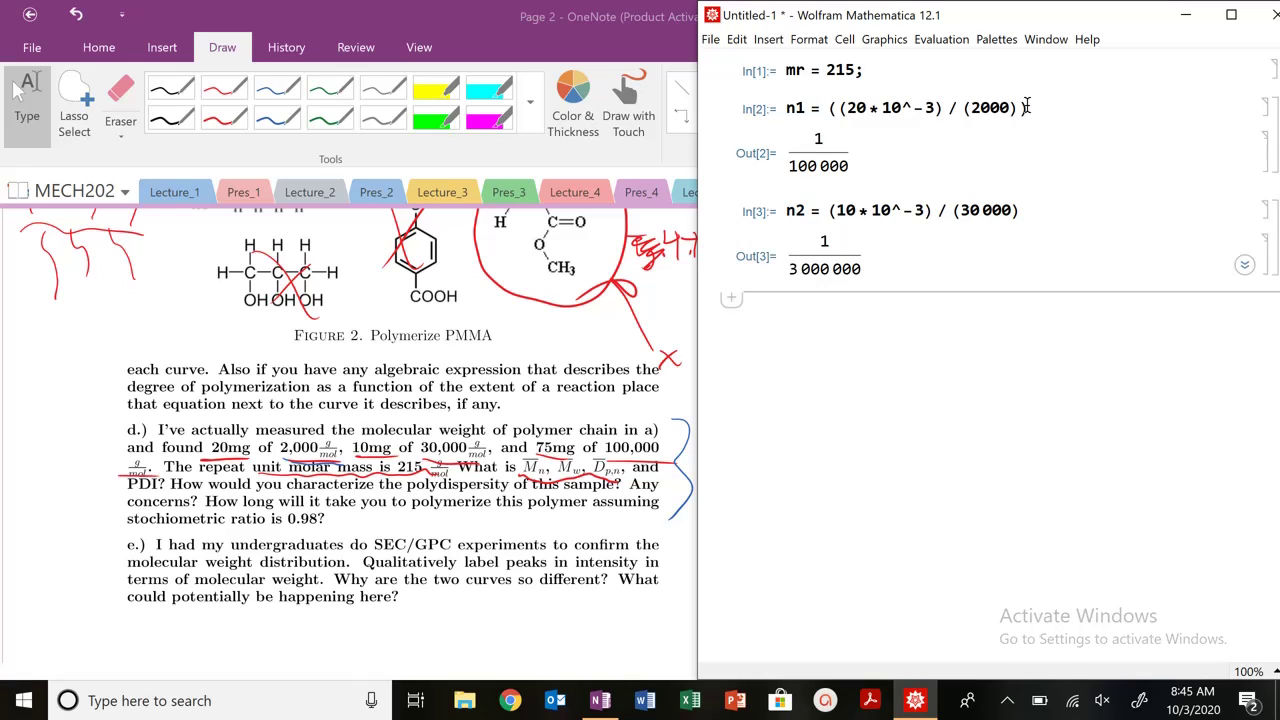
pyautogui.write('n3')
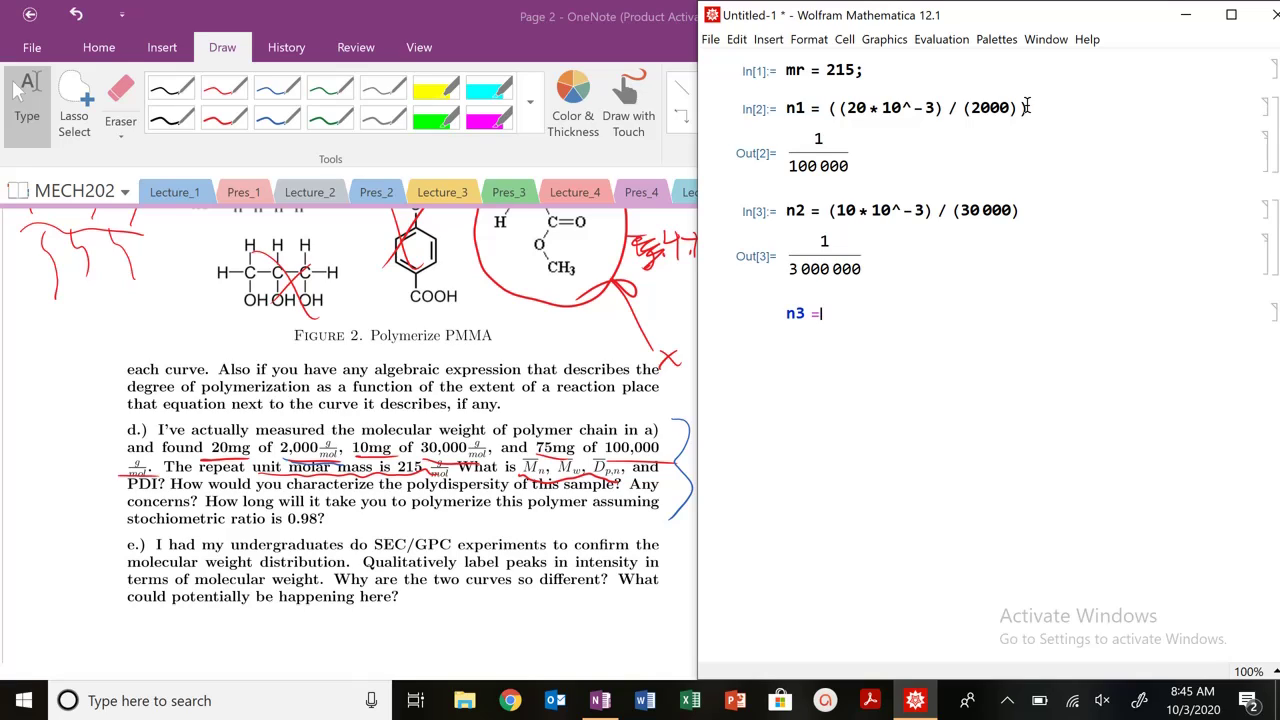
pyautogui.write(' = 1')
pyautogui.press('BackSpace')
pyautogui.press('BackSpace')
pyautogui.write('(75')
pyautogui.write('*1-')
pyautogui.write('^-3)/')
pyautogui.write('100')
pyautogui.press('BackSpace')
pyautogui.press('BackSpace')
pyautogui.press('BackSpace')
pyautogui.press('BackSpace')
pyautogui.press('BackSpace')
pyautogui.press('BackSpace')
pyautogui.press('BackSpace')
pyautogui.press('BackSpace')
pyautogui.press('BackSpace')
pyautogui.write('0^-3) / ')
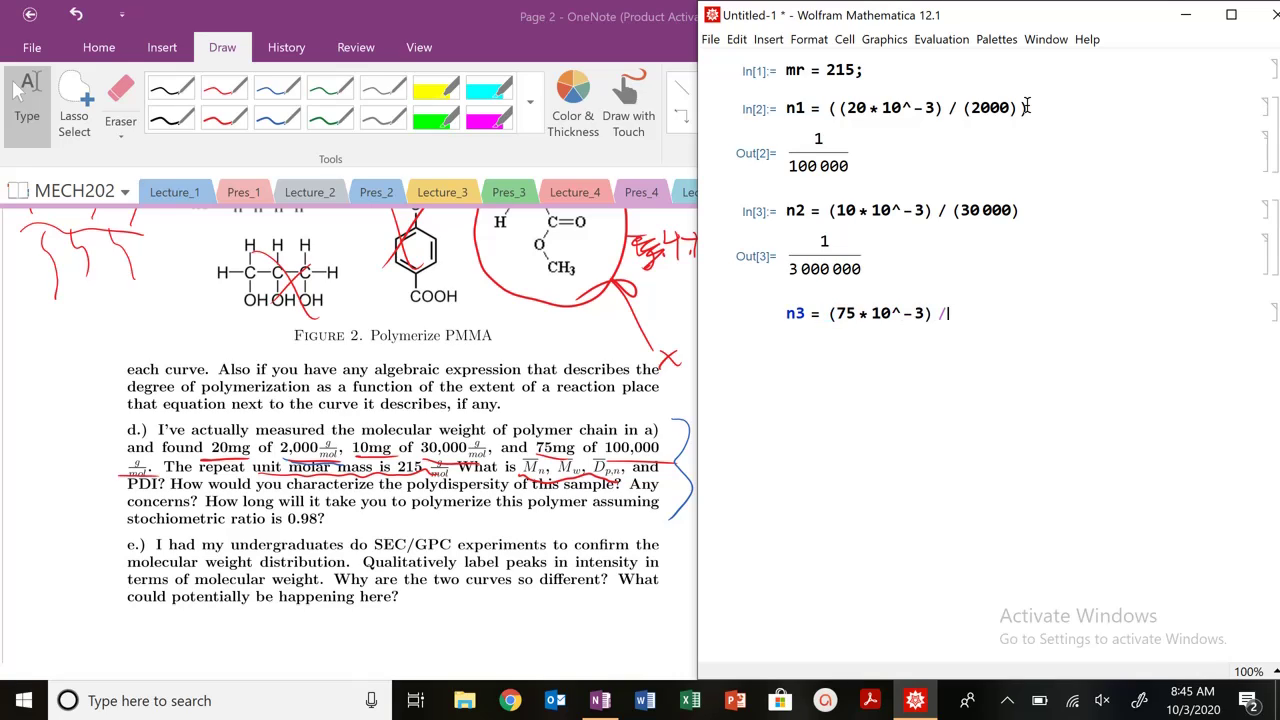
pyautogui.write('(100 000')
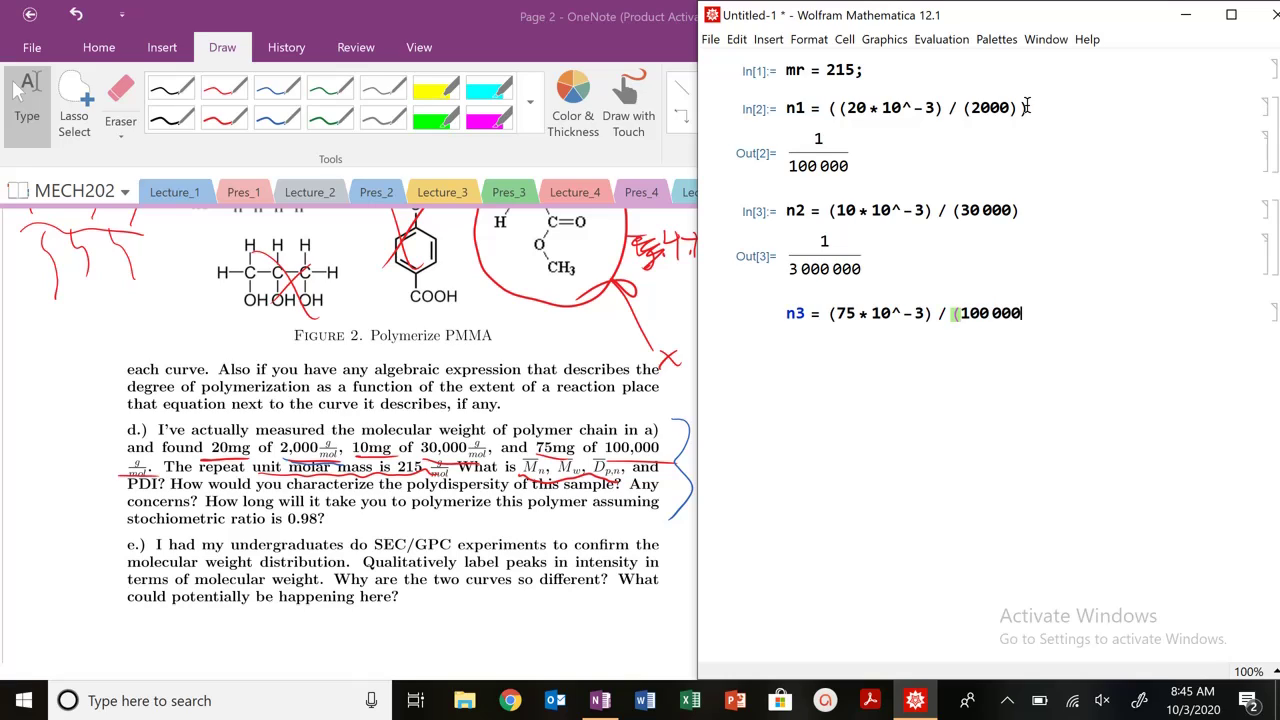
pyautogui.write(')')
pyautogui.hotkey('shift', 'Return')
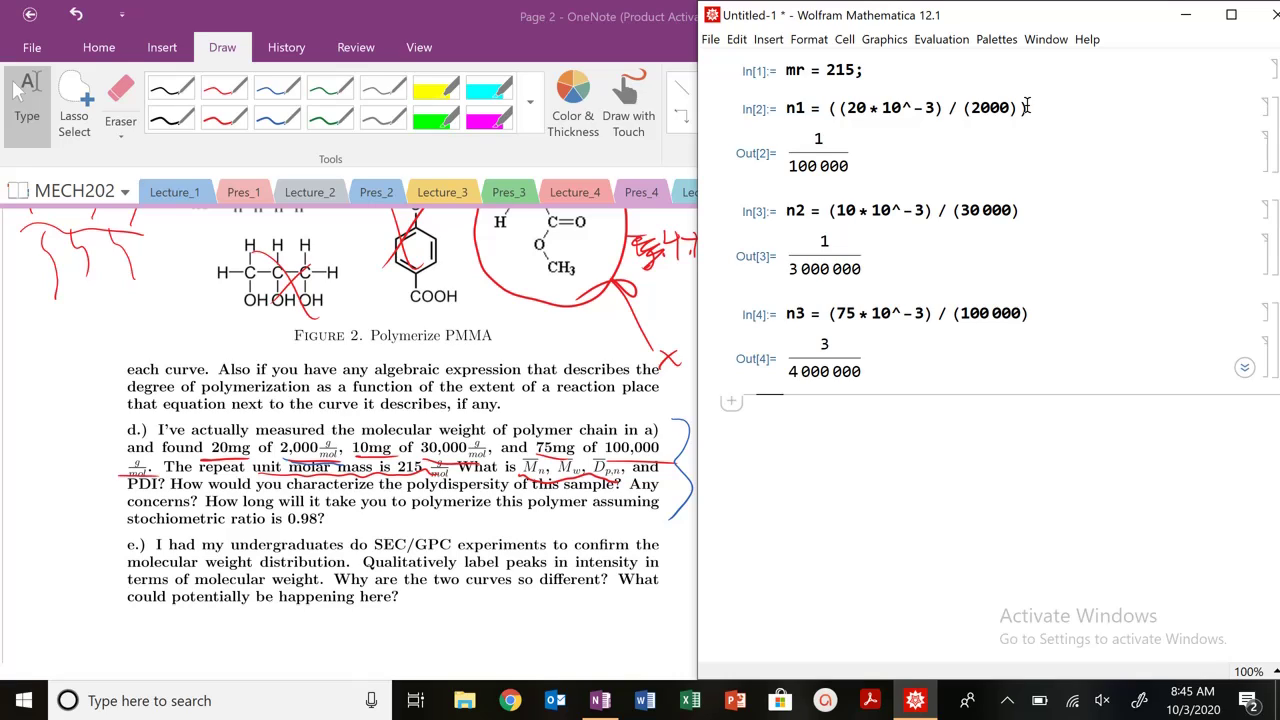
# Step: Define molar masses m1 = 2000, m2 = 30000 and m3 = 100000 in one cell
pyautogui.write('m1 = 2000;')
pyautogui.press('Return')
pyautogui.write('m2 = 30 000;')
pyautogui.press('Return')
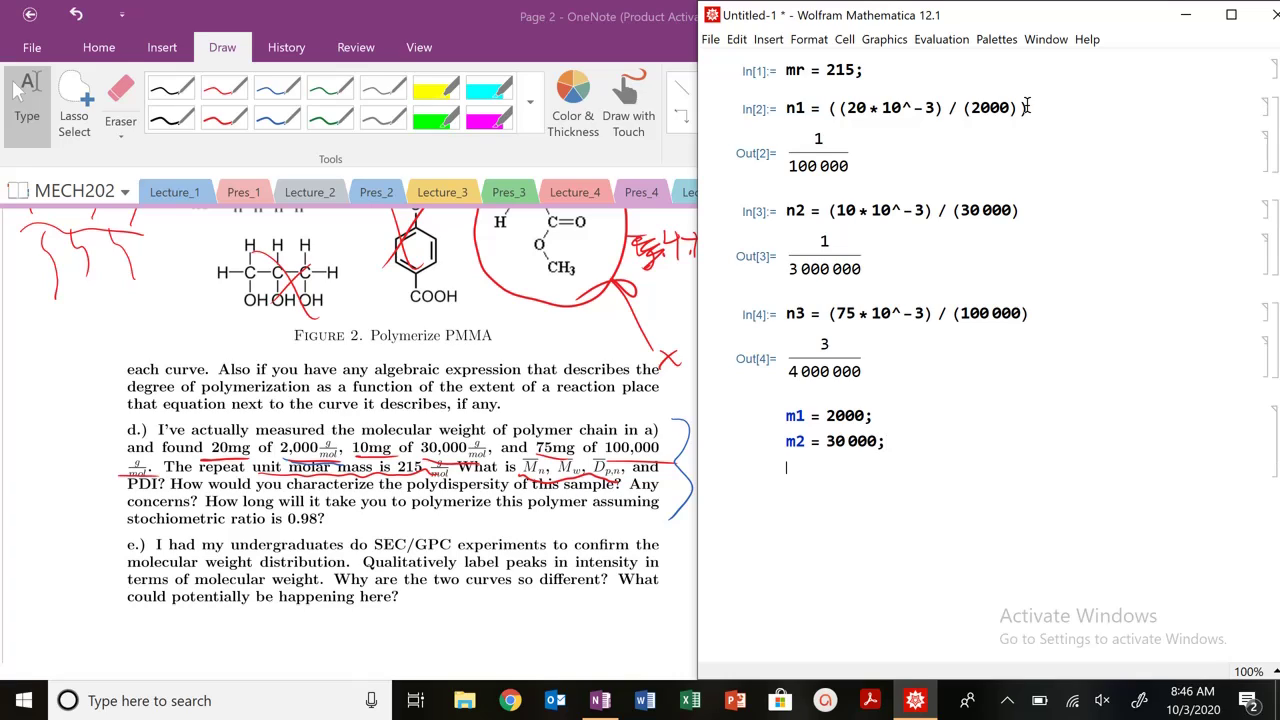
pyautogui.write('m3 = 100000;')
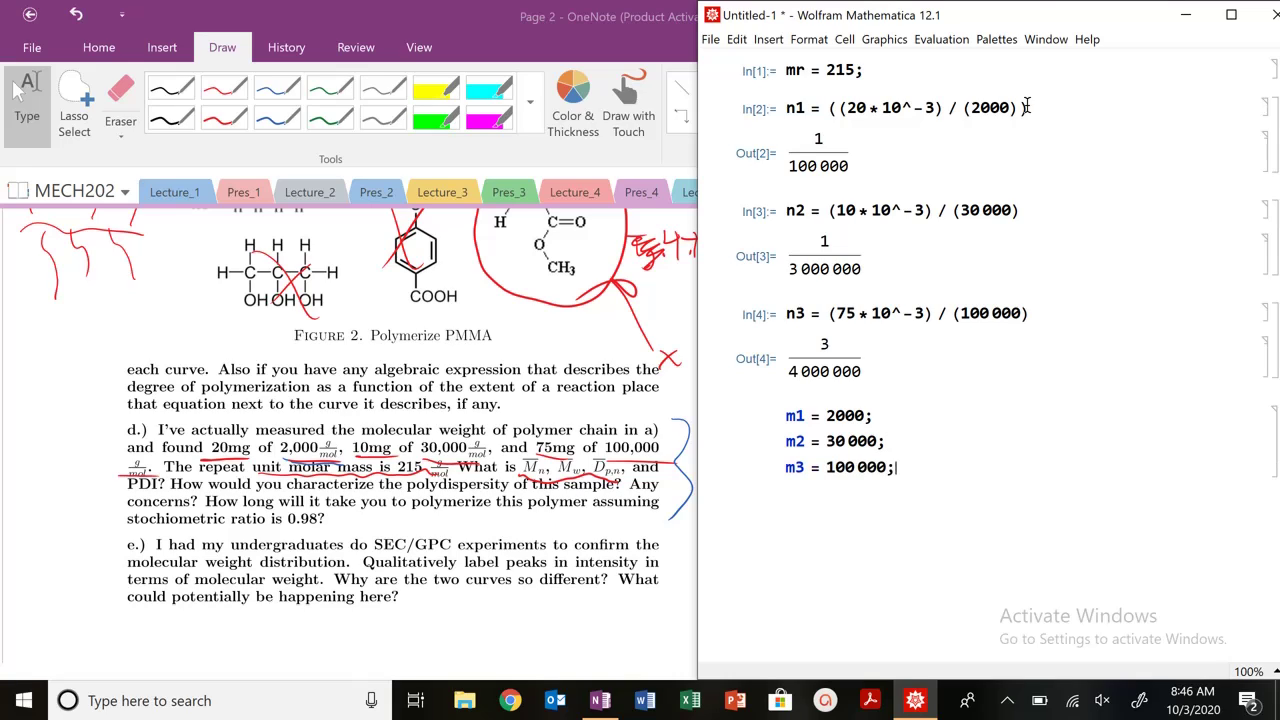
pyautogui.hotkey('shift', 'Return')
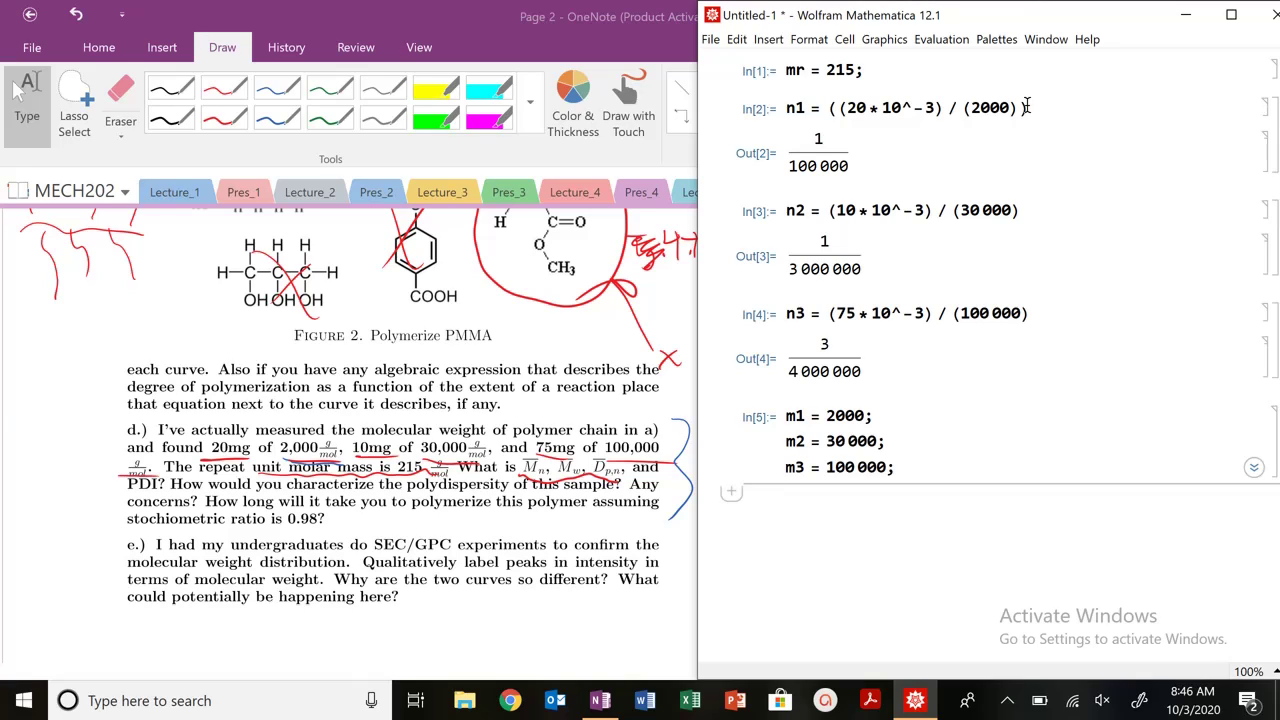
# Step: Evaluate Mn = (n1·m1 + n2·m2 + n3·m3)/(n1 + n2 + n3), giving 180000/19
pyautogui.write('Mn')
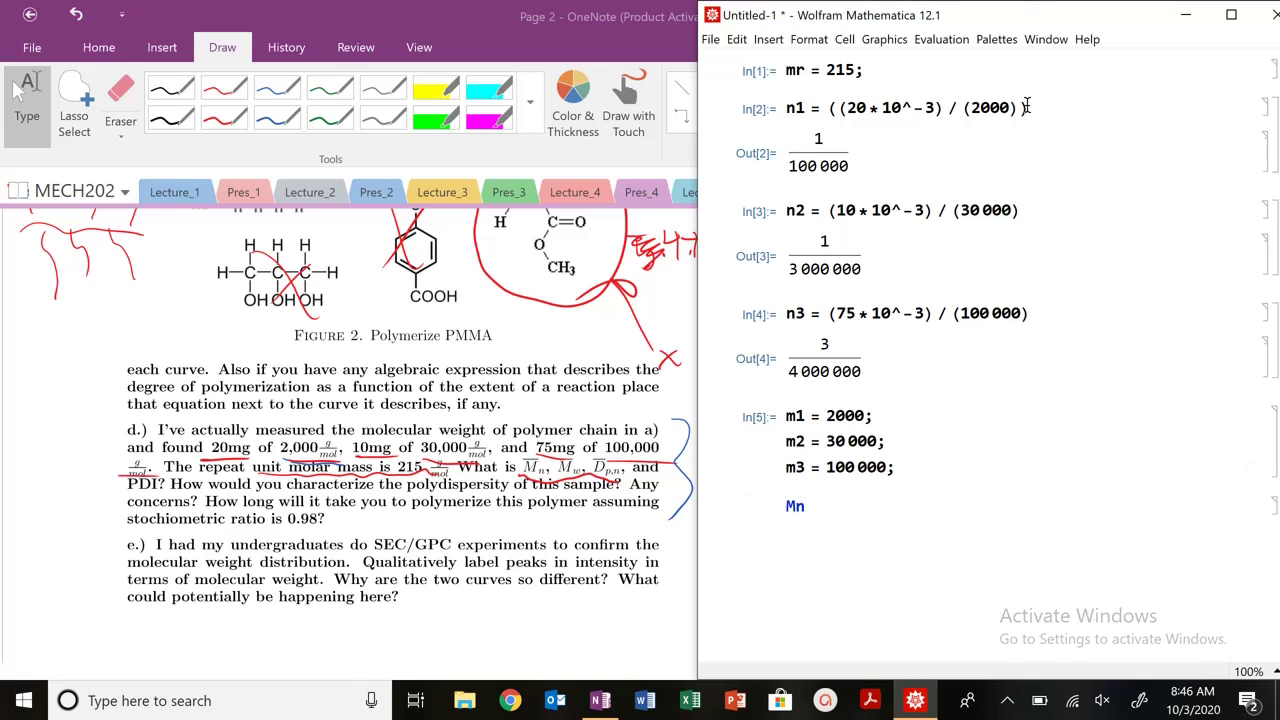
pyautogui.write(' = (n1 * m1 + n2 * m3')
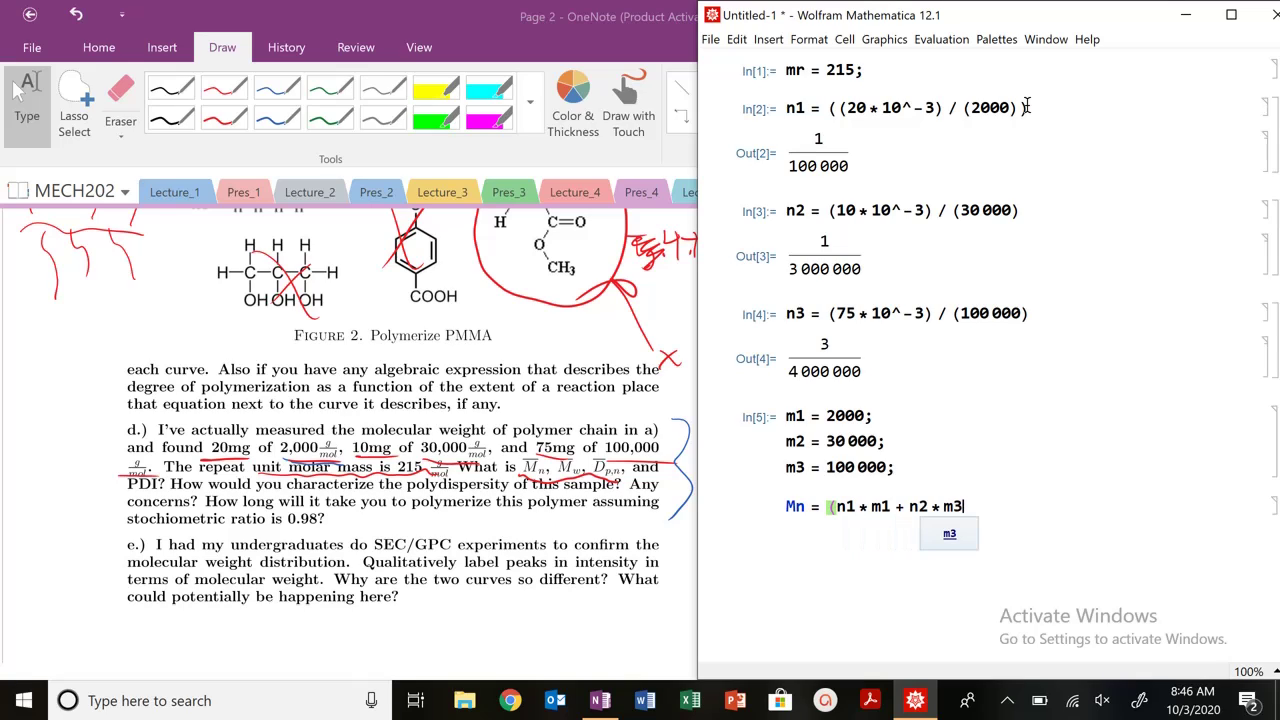
pyautogui.press('BackSpace')
pyautogui.press('BackSpace')
pyautogui.write('m2 + m')
pyautogui.press('BackSpace')
pyautogui.write('n3 * m3) / (n1 +')
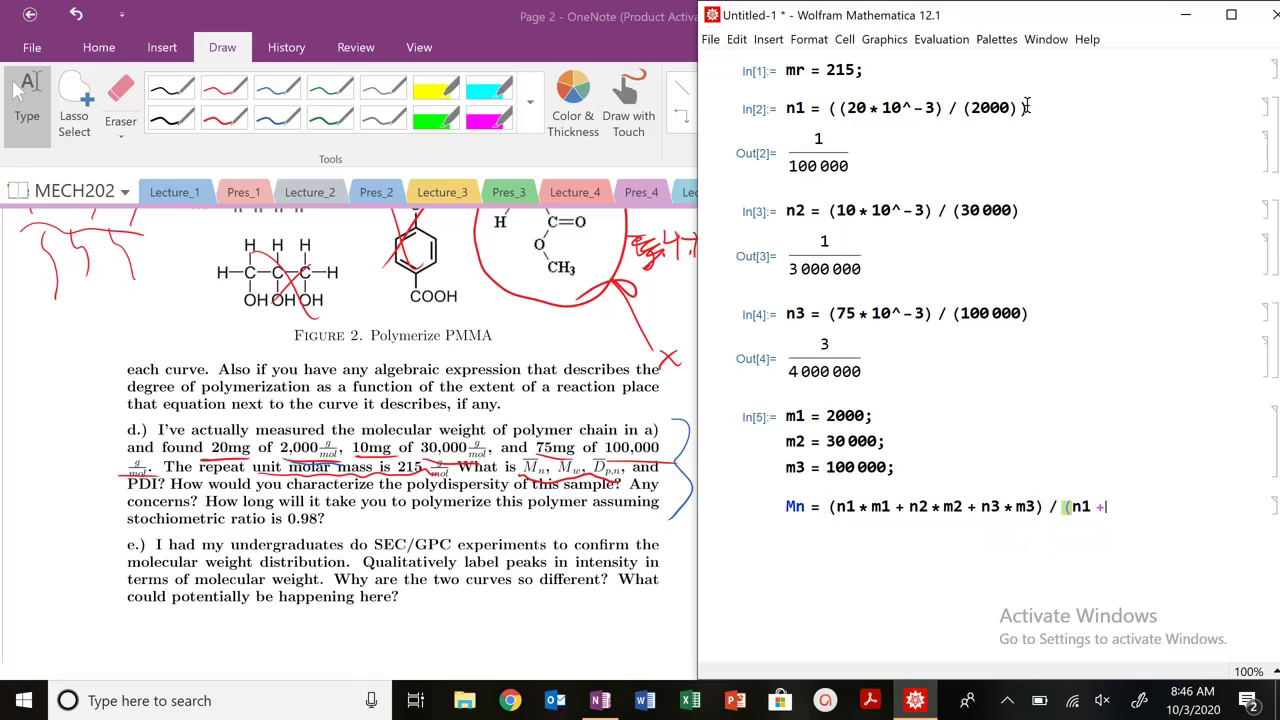
pyautogui.write(' n2 + n3)')
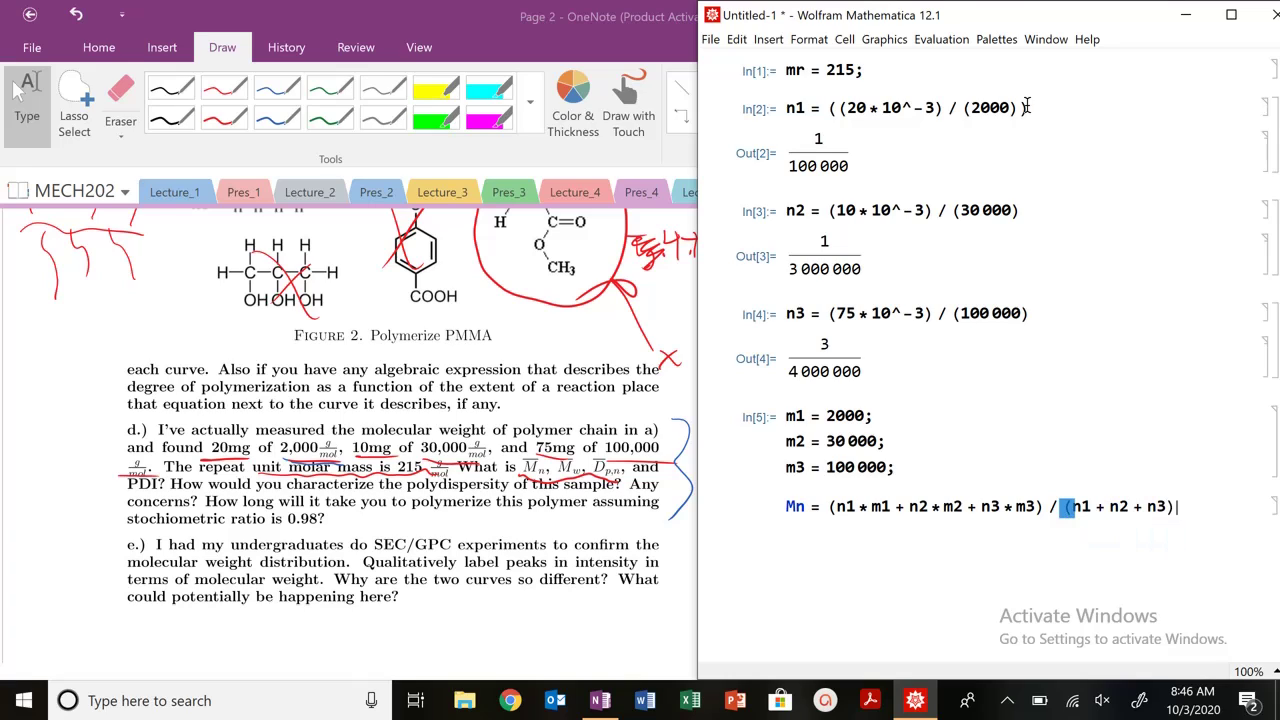
pyautogui.hotkey('shift', 'Return')
# Step: Build an Mw formula by pasting Mn's numerator sum as both numerator and denominator
pyautogui.write('Mw')
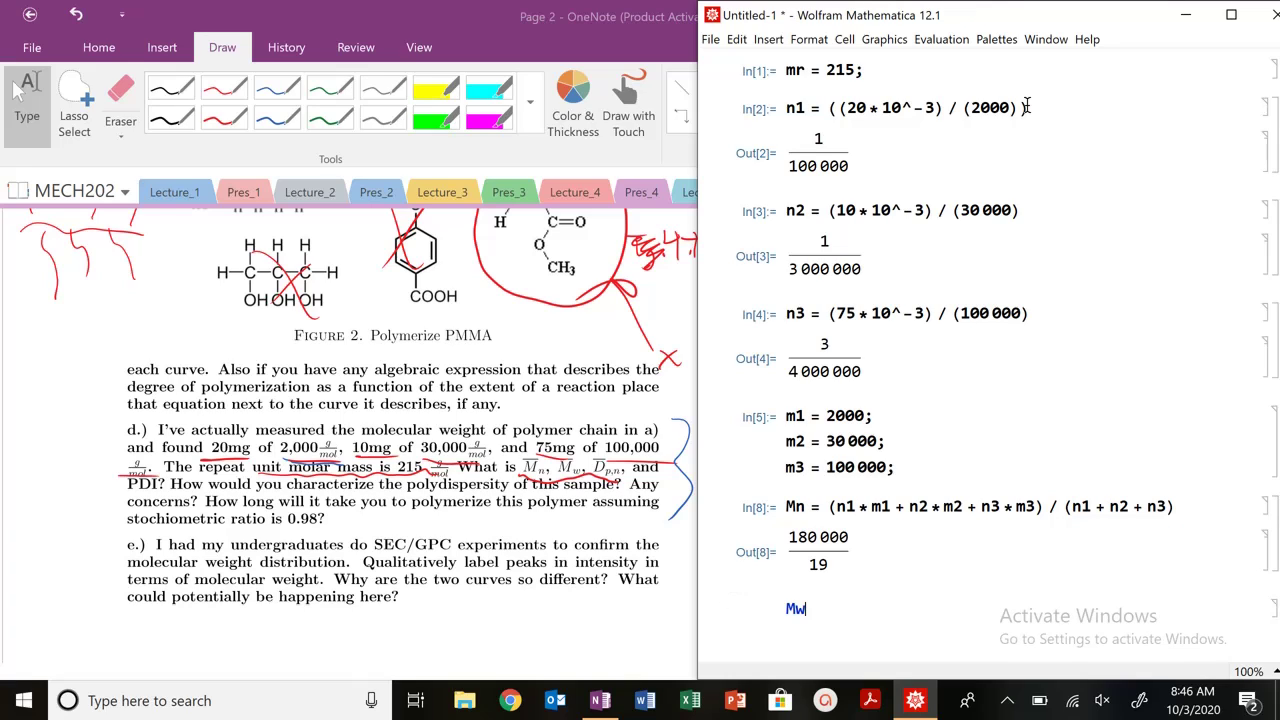
pyautogui.write(' =')
pyautogui.tripleClick(955, 508)
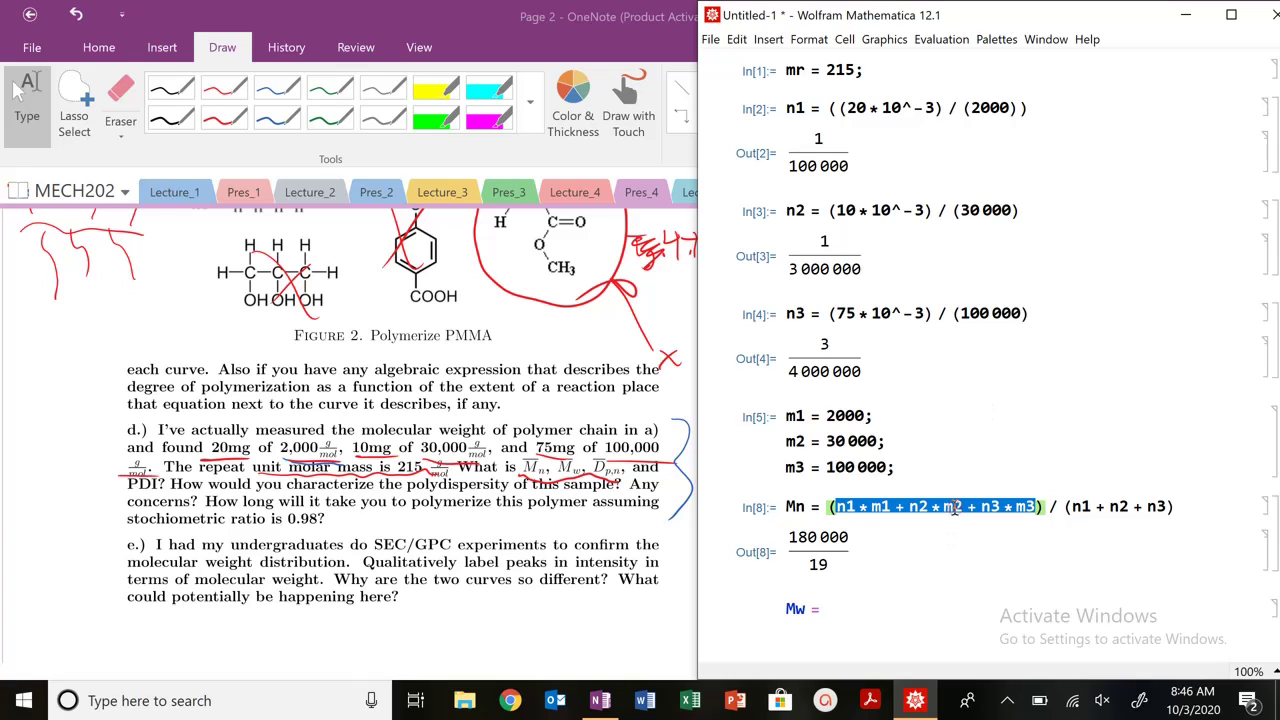
pyautogui.tripleClick(955, 508)
pyautogui.doubleClick(955, 508)
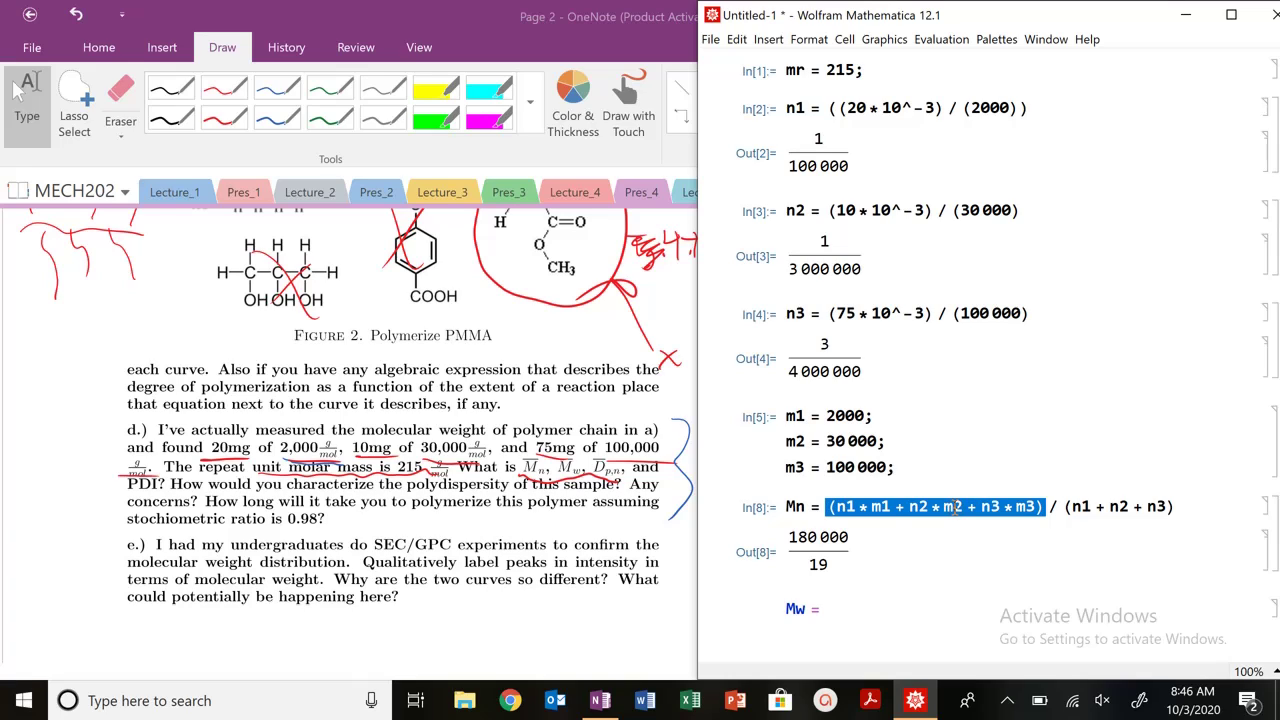
pyautogui.hotkey('ctrl', 'c')
pyautogui.click(887, 600)
pyautogui.hotkey('ctrl', 'v')
pyautogui.write('/')
pyautogui.hotkey('ctrl', 'v')
# Step: Square m1, m2, m3 in Mw's numerator, evaluate Mw, and show Mn as decimal 9473.68
pyautogui.click(884, 610)
pyautogui.write('^2')
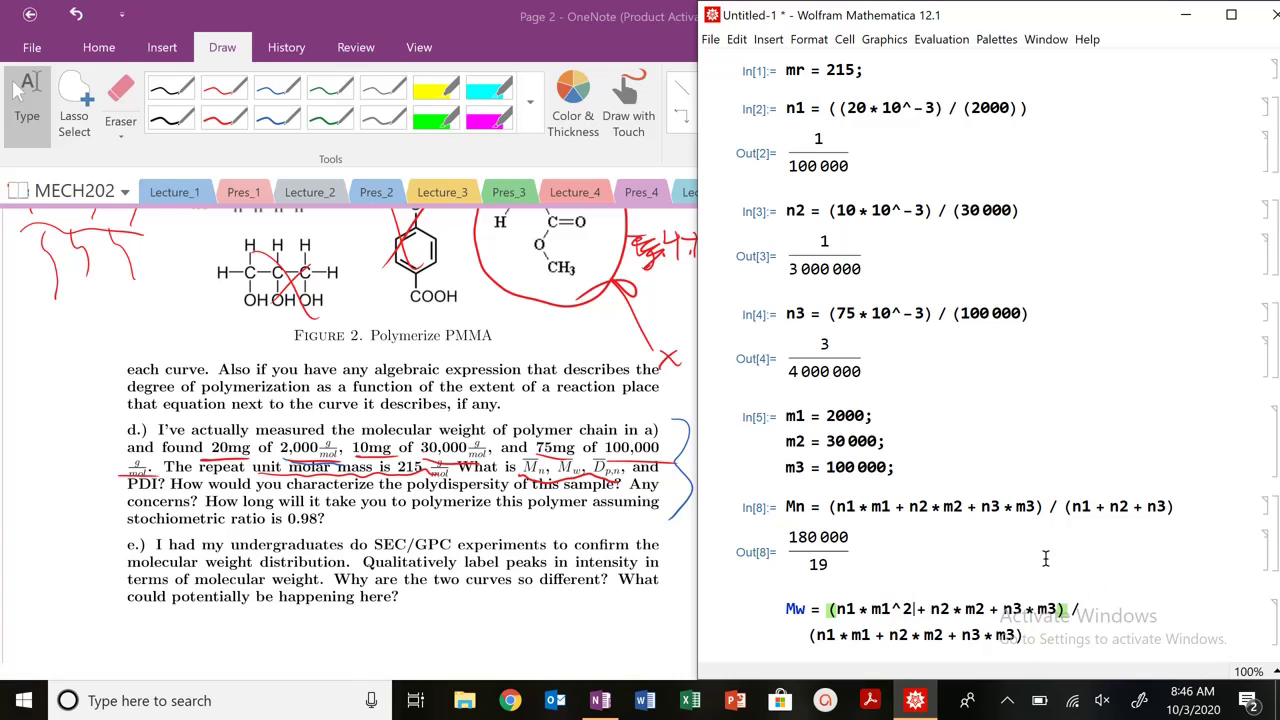
pyautogui.click(1185, 505)
pyautogui.write('// N')
pyautogui.hotkey('shift', 'Return')
pyautogui.scroll(-5, 1100, 498)
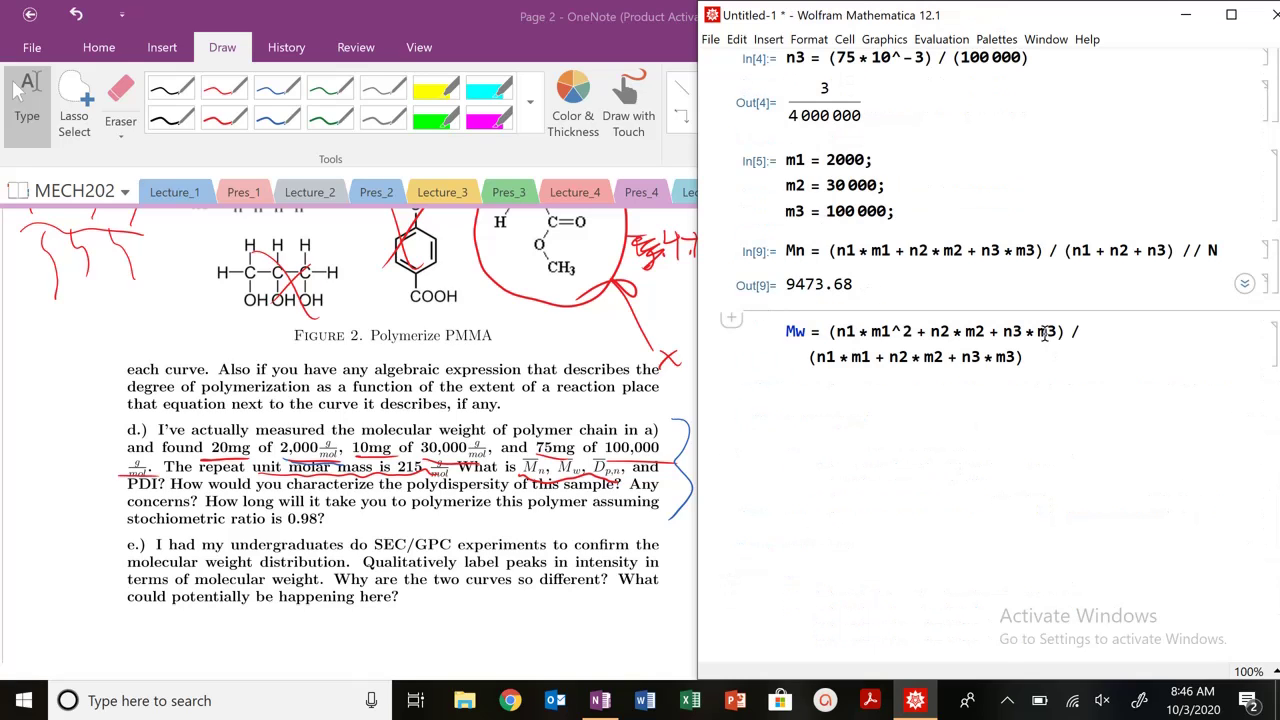
pyautogui.click(984, 330)
pyautogui.write('^2')
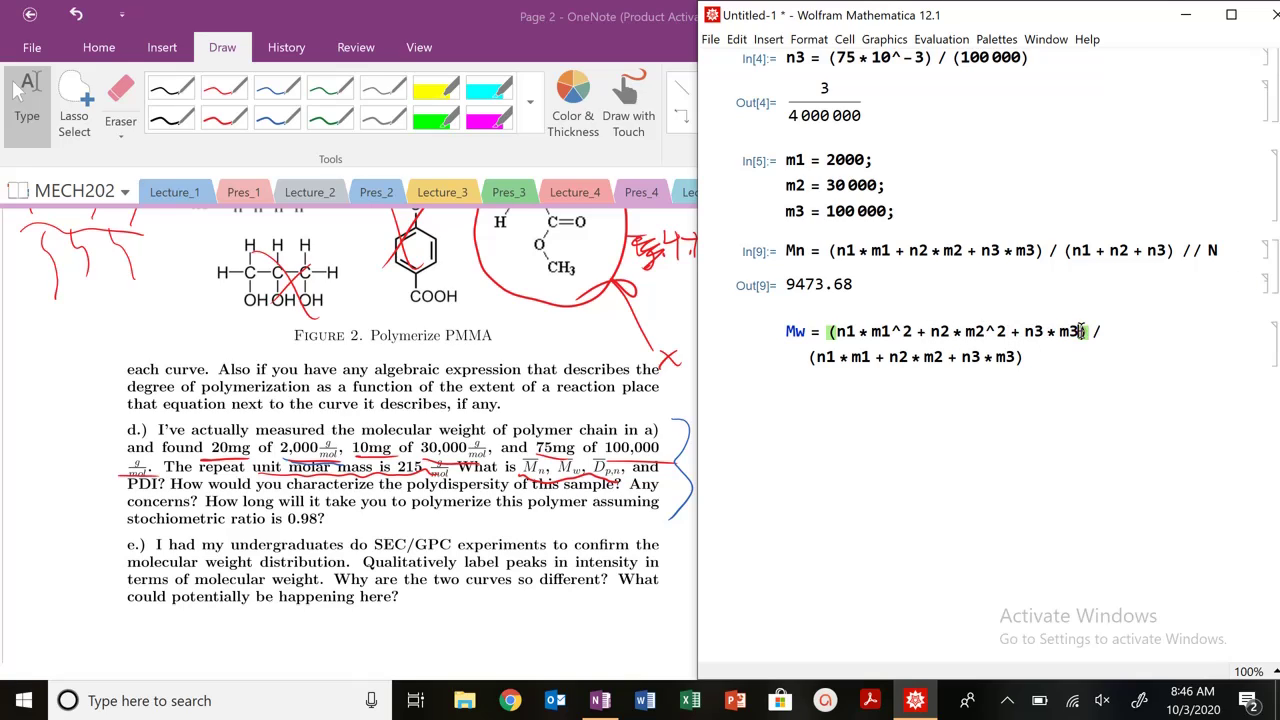
pyautogui.click(1081, 330)
pyautogui.write('^2')
pyautogui.hotkey('shift', 'Return')
# Step: Show Mw as decimal 74666.7 and compute PDI = Mw / Mn = 7.88148
pyautogui.click(1056, 365)
pyautogui.write('// N')
pyautogui.hotkey('shift', 'Return')
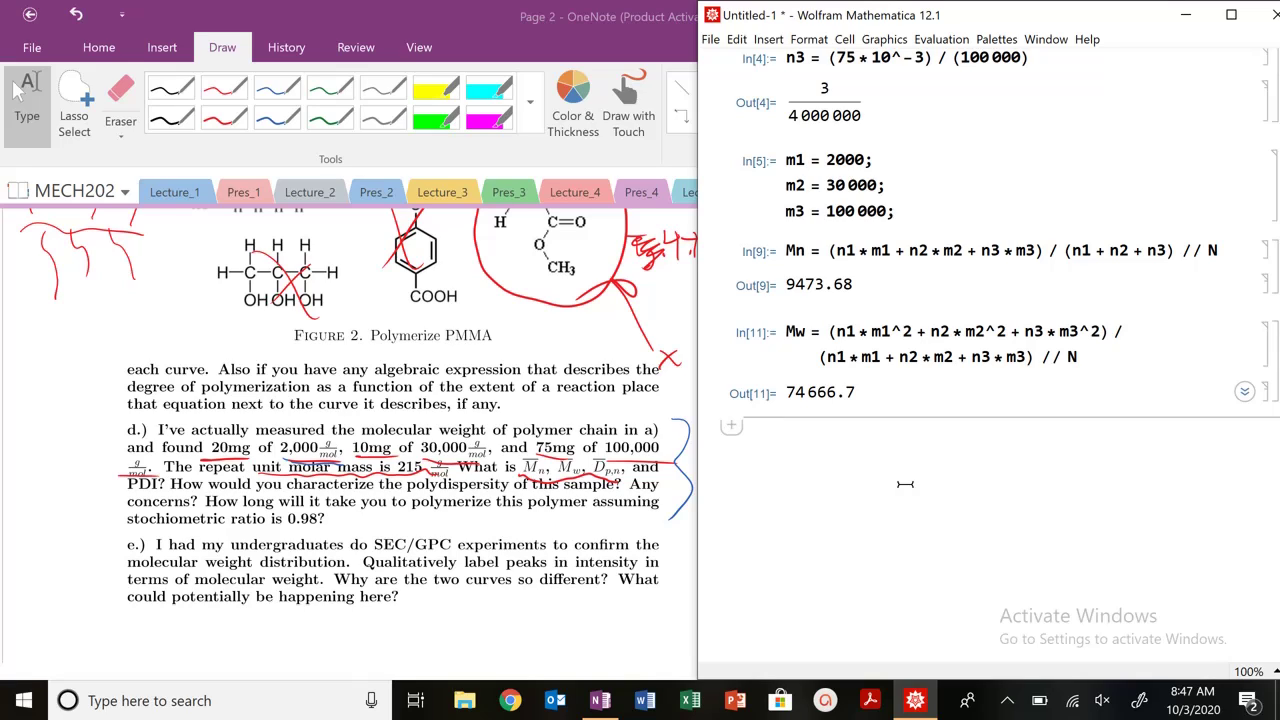
pyautogui.write('Pd')
pyautogui.press('BackSpace')
pyautogui.write('DI')
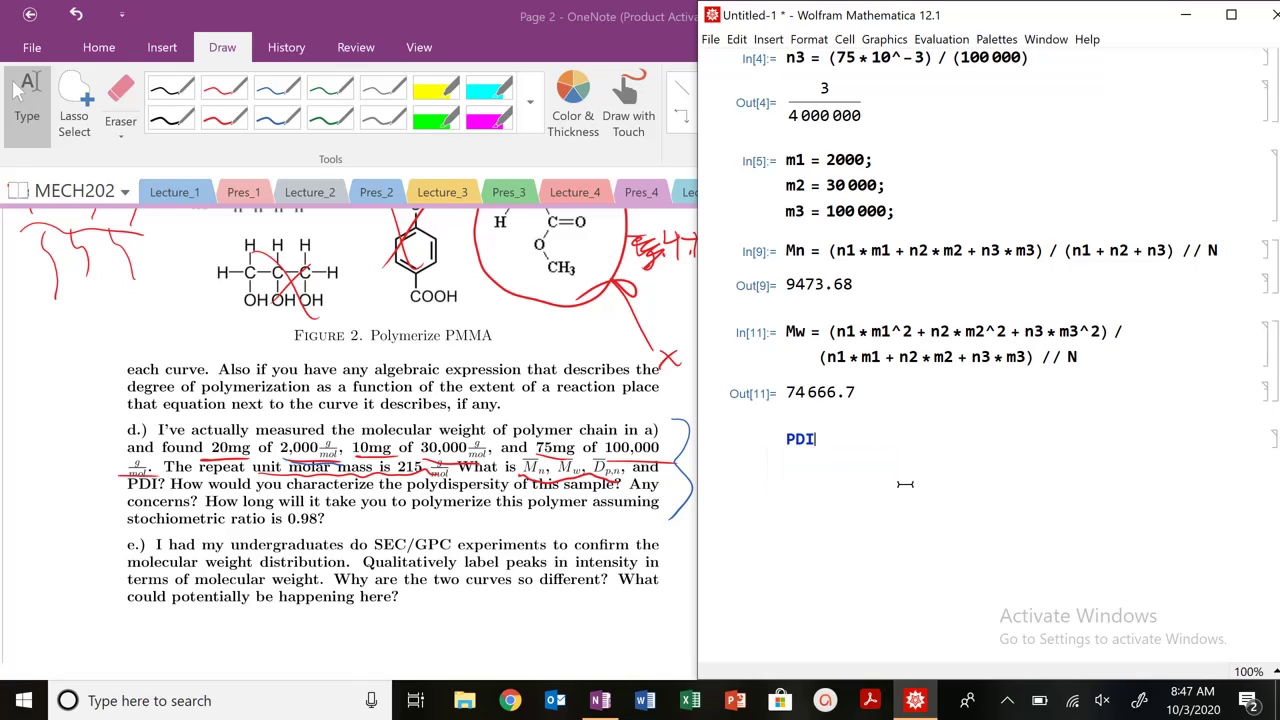
pyautogui.write(' = Mw / Mn')
pyautogui.hotkey('shift', 'Return')
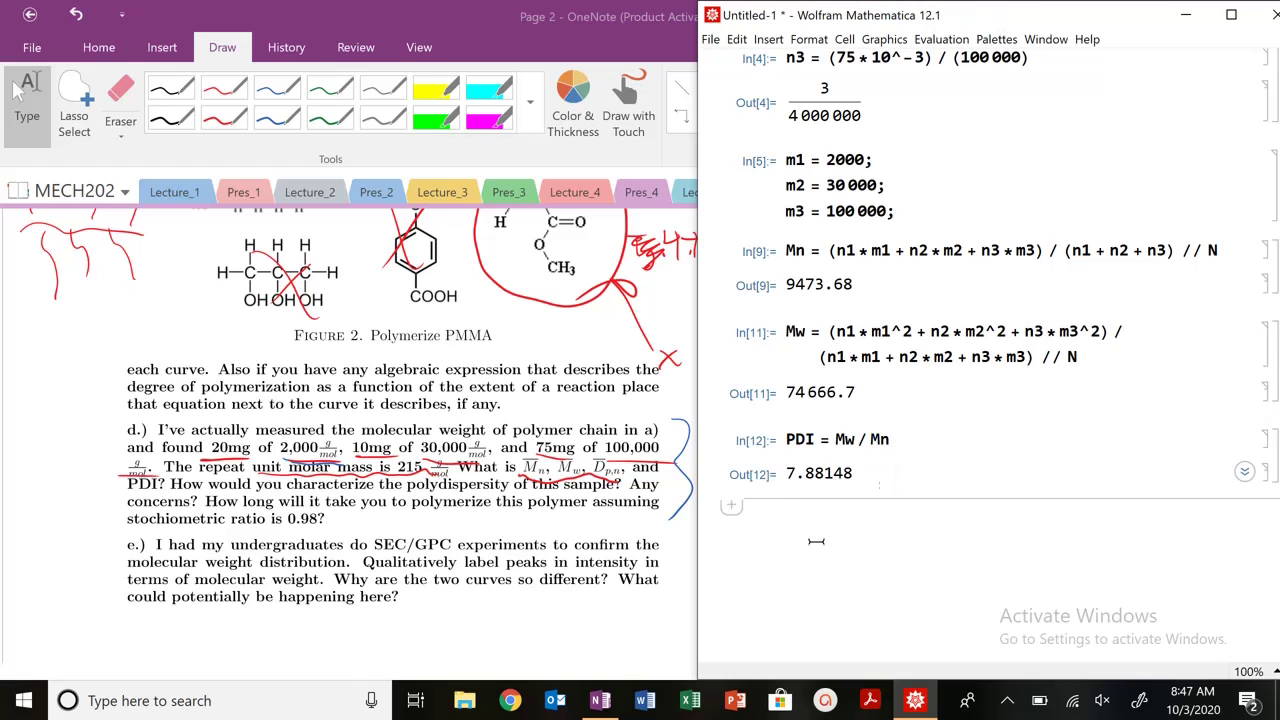
pyautogui.scroll(-3, 830, 606)
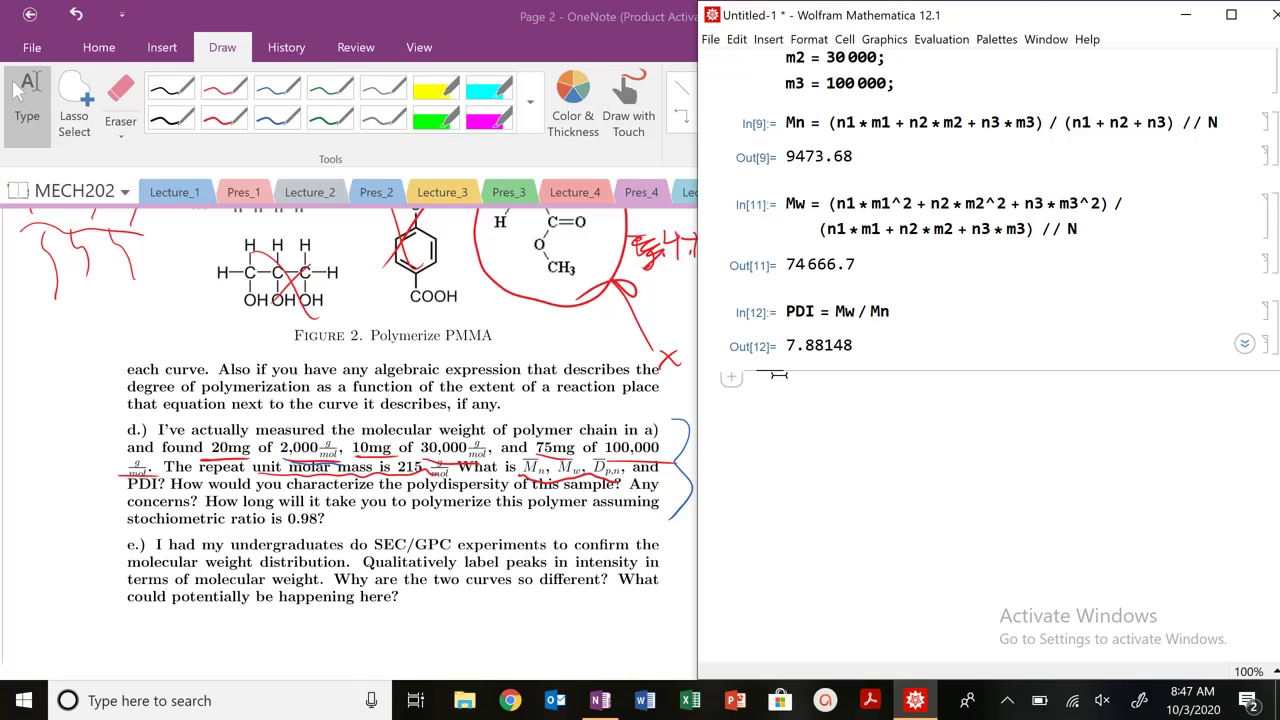
# Step: Go to OneNote's Exam_1 section at question d and bring the Mathematica results back beside it
pyautogui.click(303, 192)
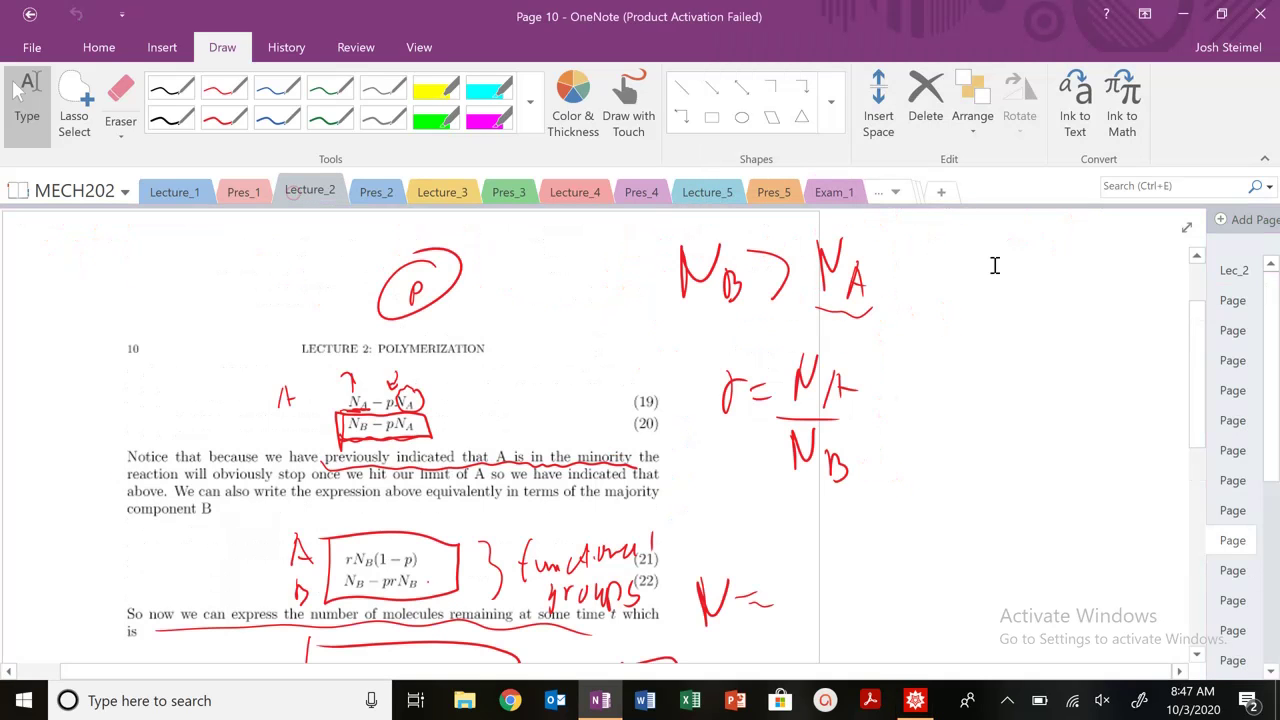
pyautogui.click(1233, 330)
pyautogui.scroll(-1, 730, 423)
pyautogui.scroll(-5, 730, 423)
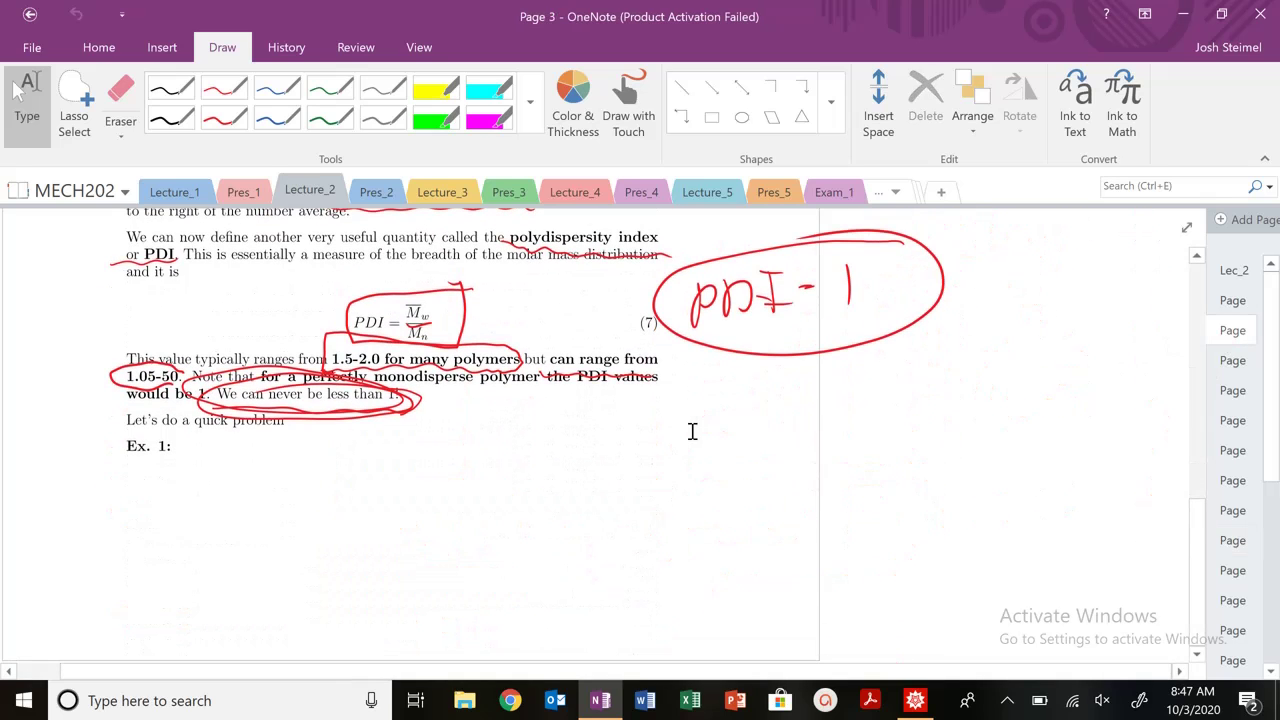
pyautogui.click(834, 191)
pyautogui.scroll(-10, 470, 310)
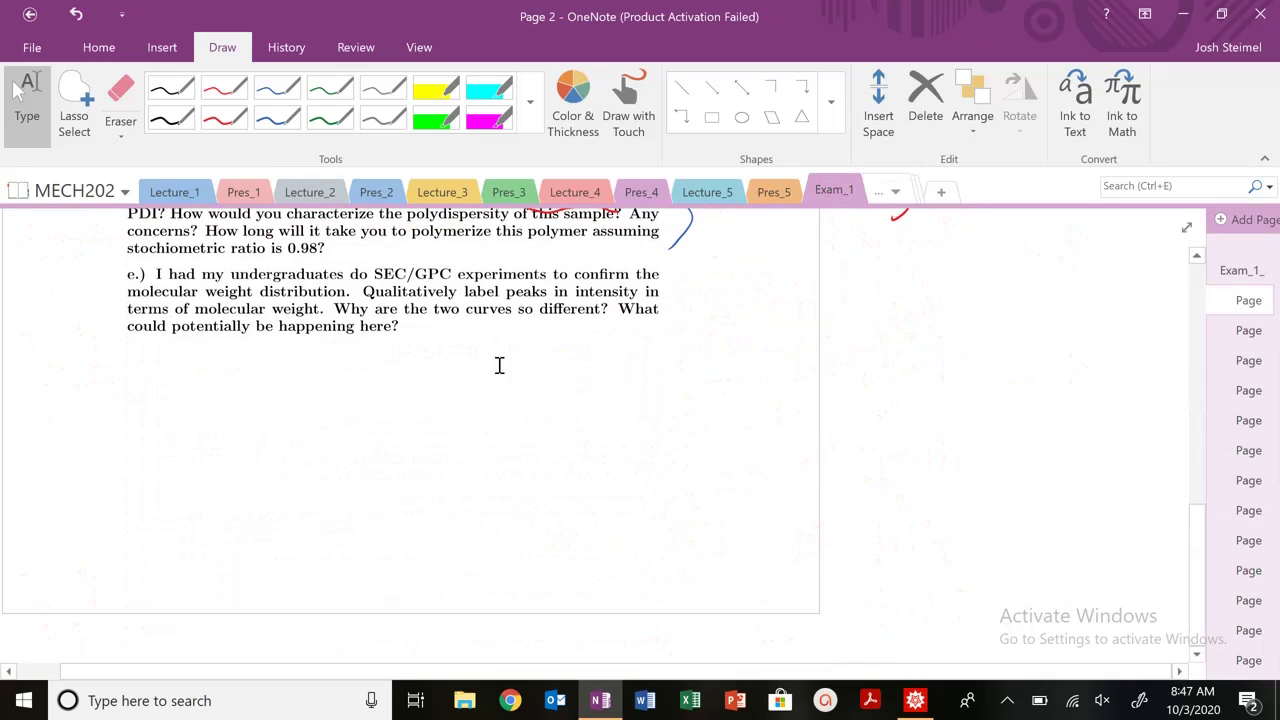
pyautogui.scroll(1, 623, 455)
pyautogui.scroll(2, 623, 455)
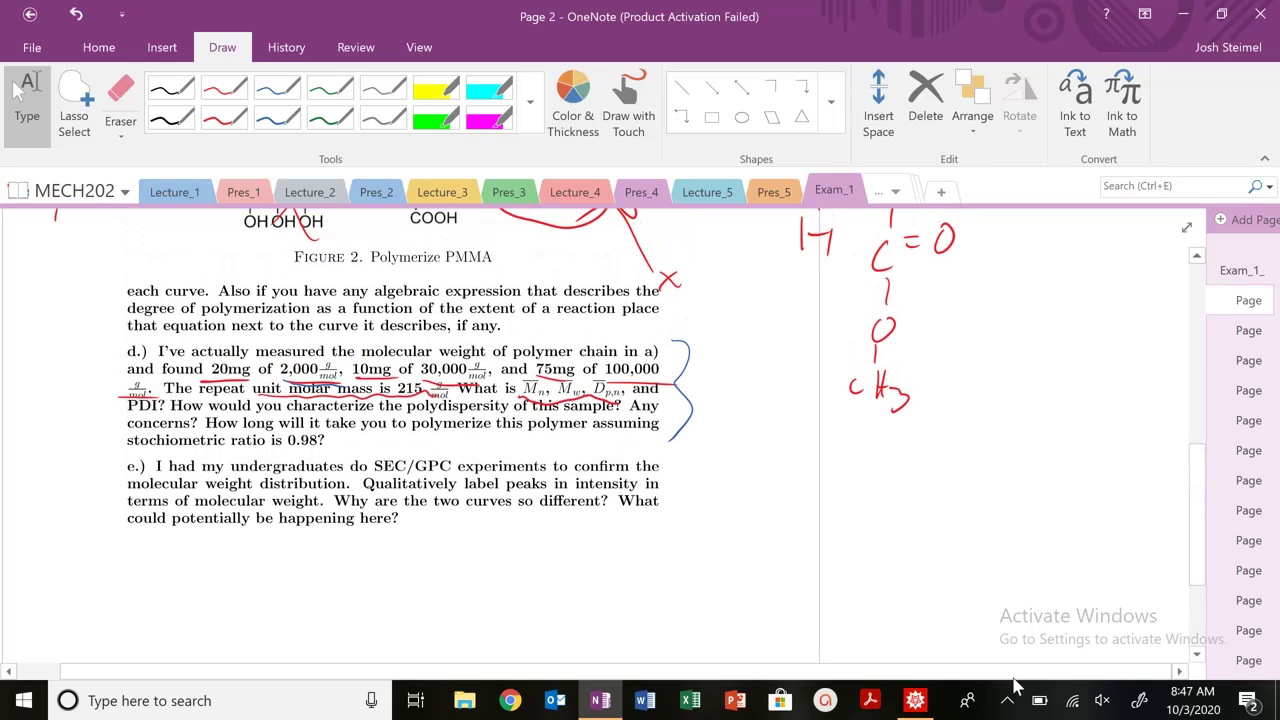
pyautogui.click(915, 700)
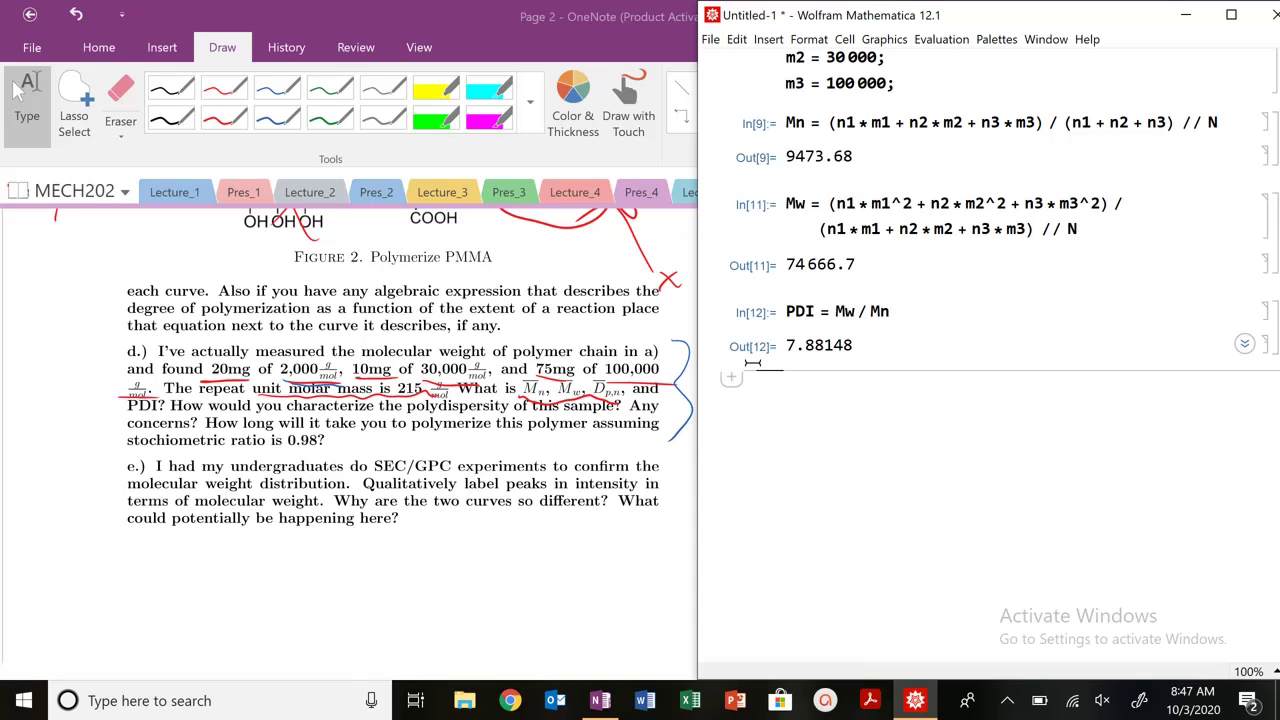
# Step: Evaluate Dpn = Mn / mr = 44.0636 and Dpw = Mw / mr = 347.287
pyautogui.write('Dpn')
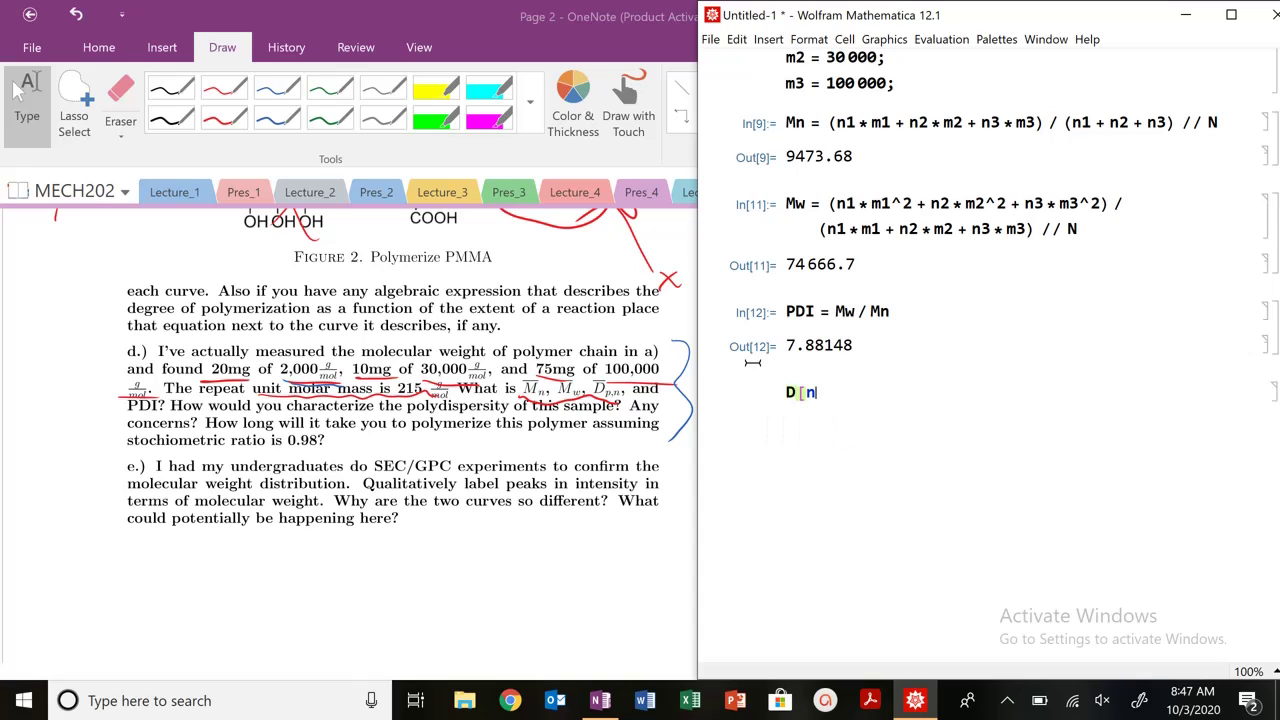
pyautogui.write(' = Mn / mr')
pyautogui.hotkey('shift', 'Return')
pyautogui.write('Dpw')
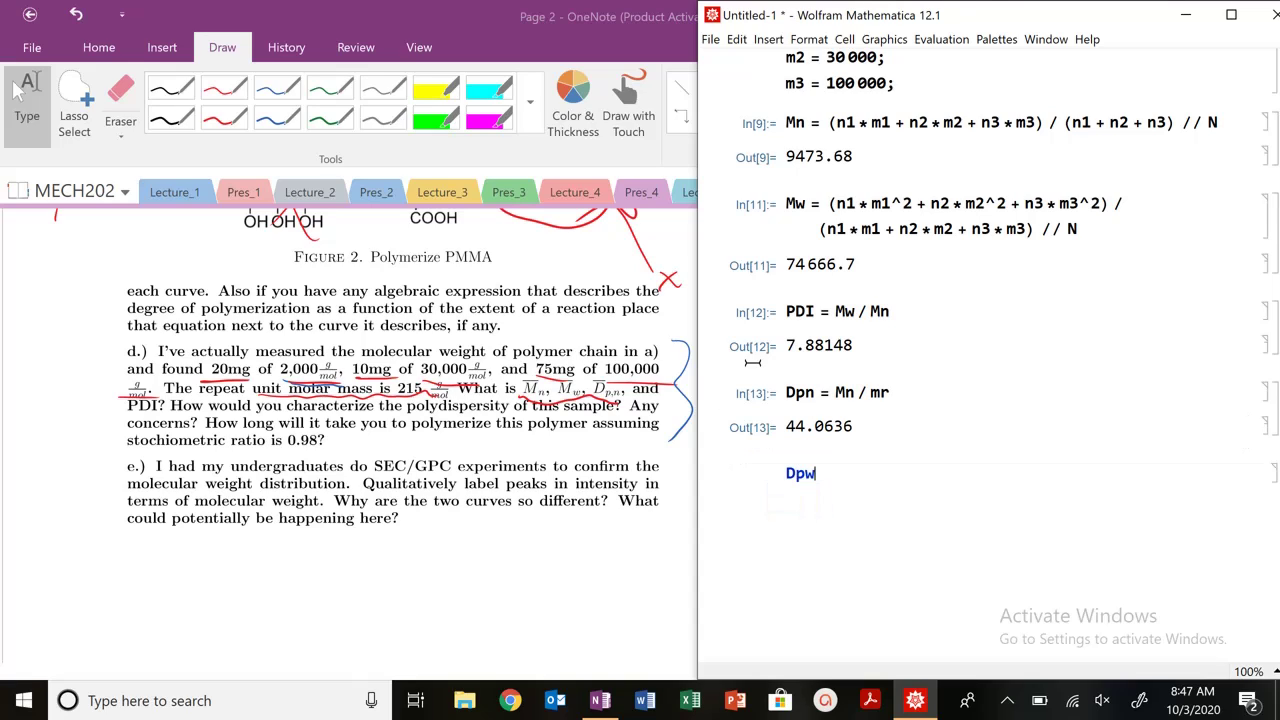
pyautogui.write(' = Mw / mr')
pyautogui.hotkey('shift', 'Return')
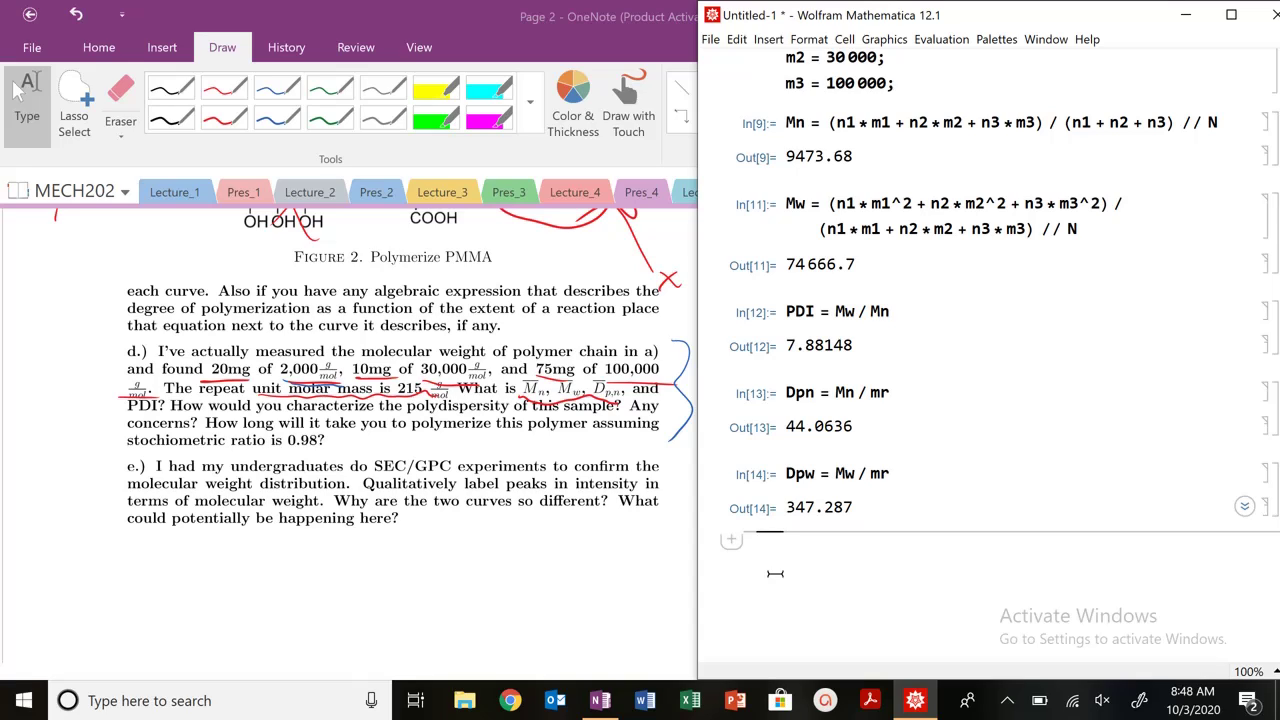
# Step: Define carothers = (1 + r)/(1 + r - 2*p*r)
pyautogui.write('caro')
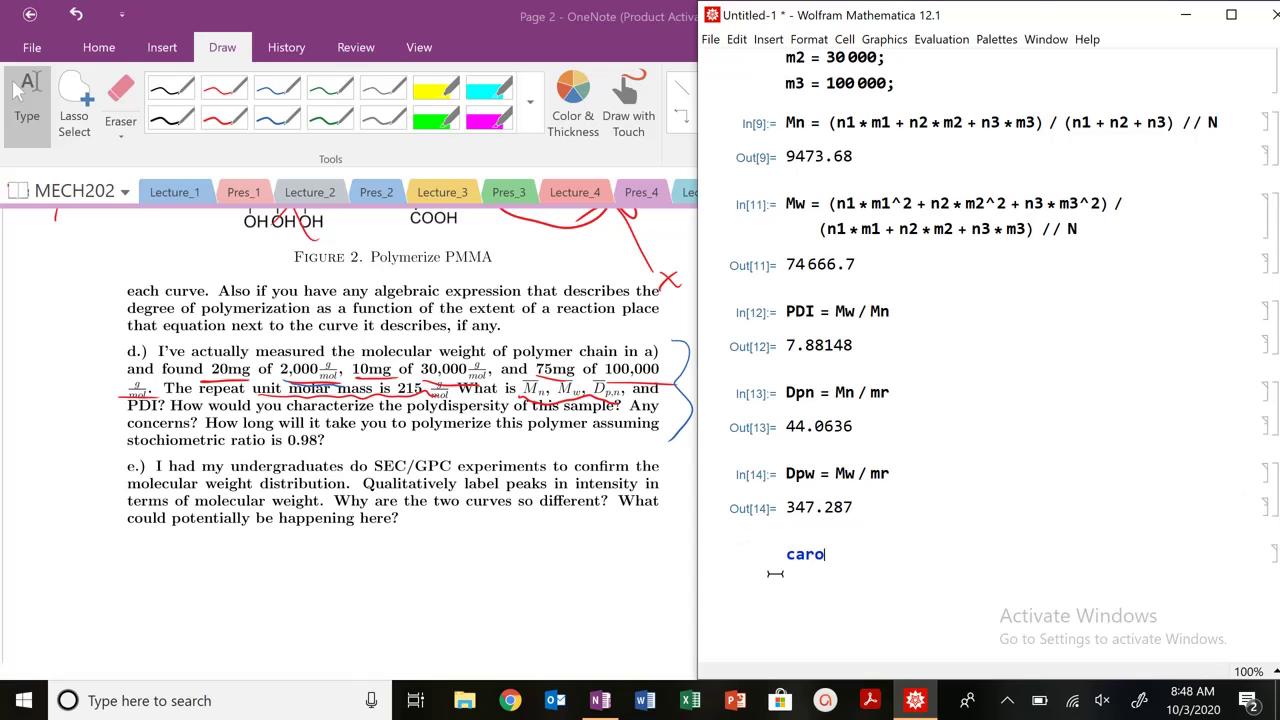
pyautogui.write('thers = (1 + r) / (1 + r - 2')
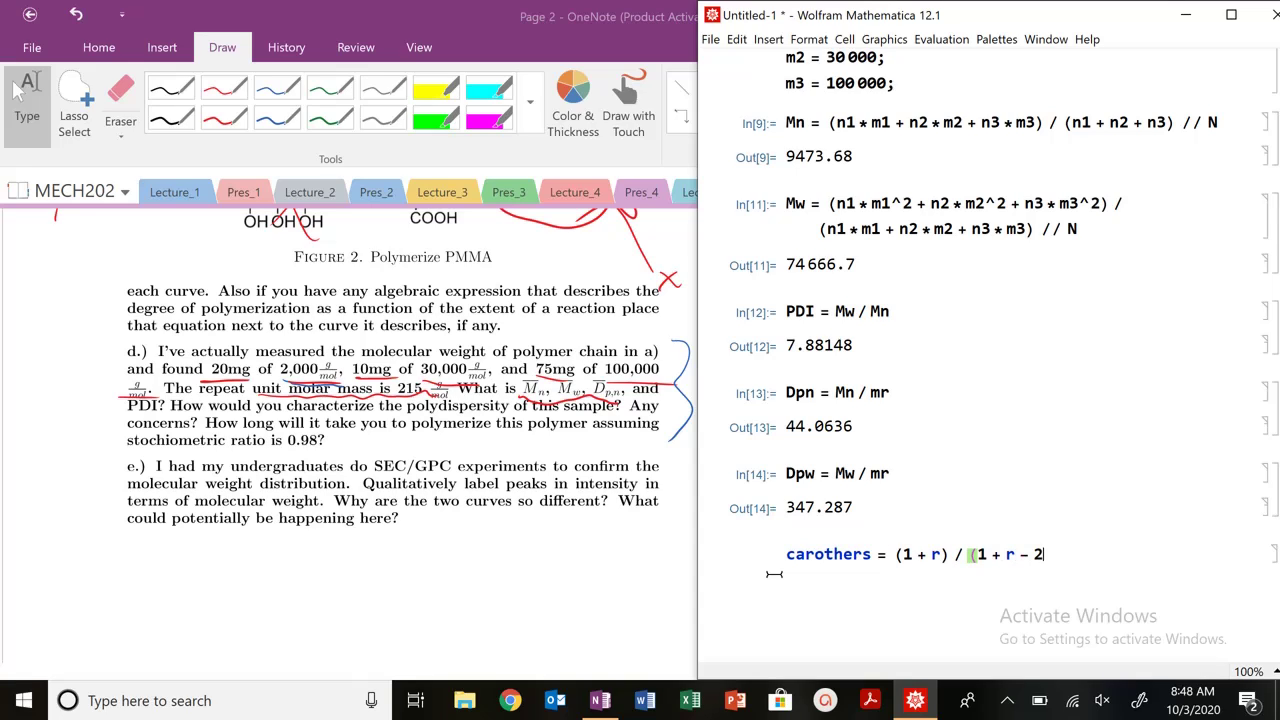
pyautogui.write(' * p * r)')
pyautogui.hotkey('shift', 'Return')
pyautogui.scroll(3, 774, 574)
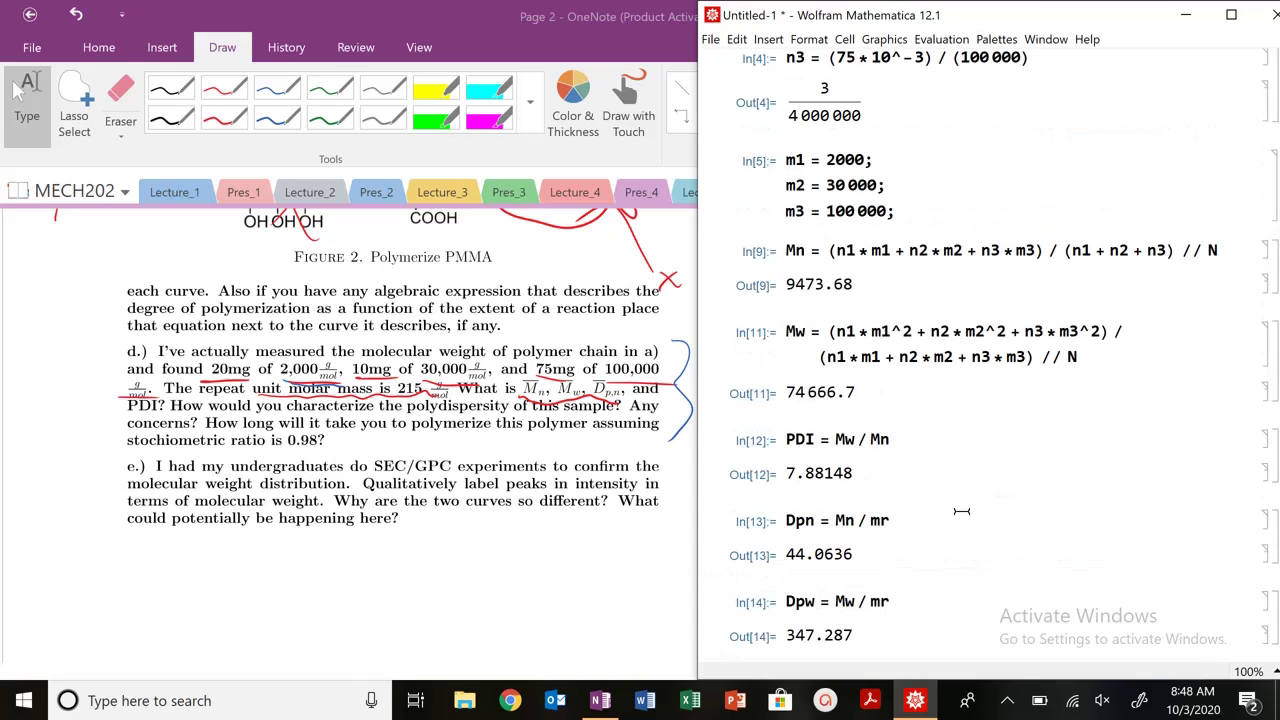
pyautogui.scroll(-7, 757, 469)
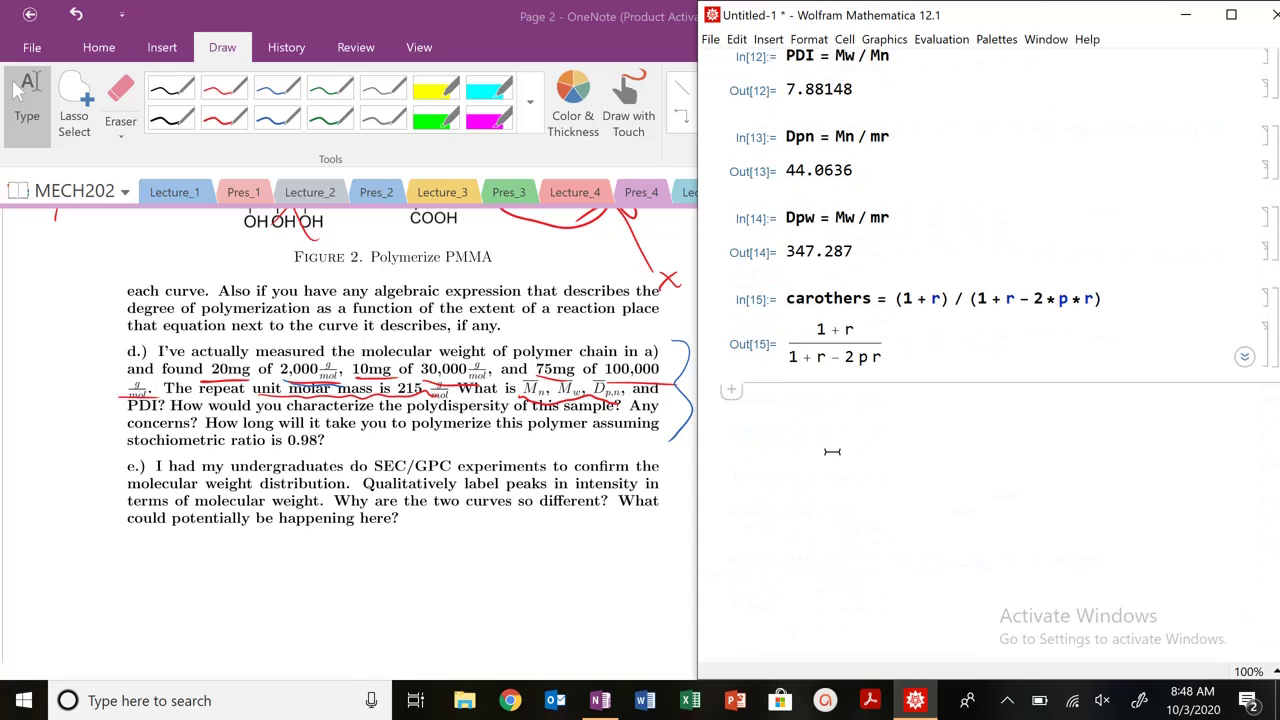
# Step: Solve Dpn == carothers with r -> 0.98 for p, giving p → 0.987278
pyautogui.write('Solve[')
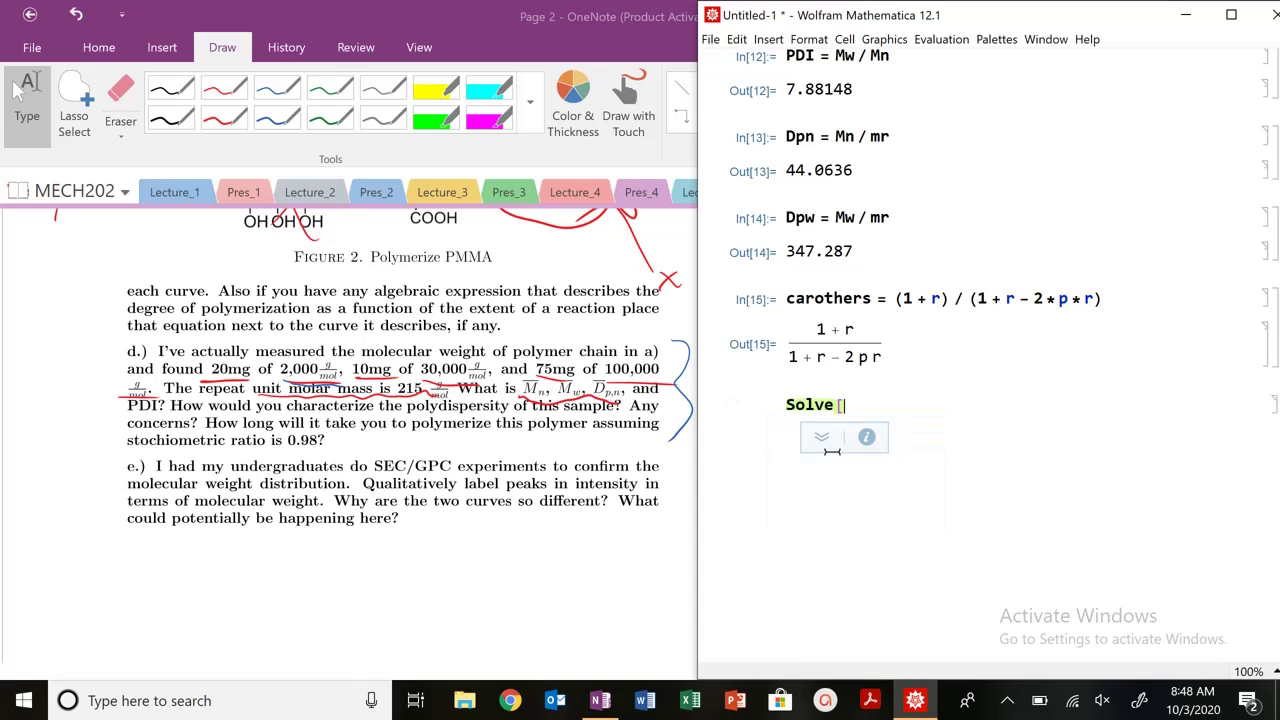
pyautogui.write('Dpn')
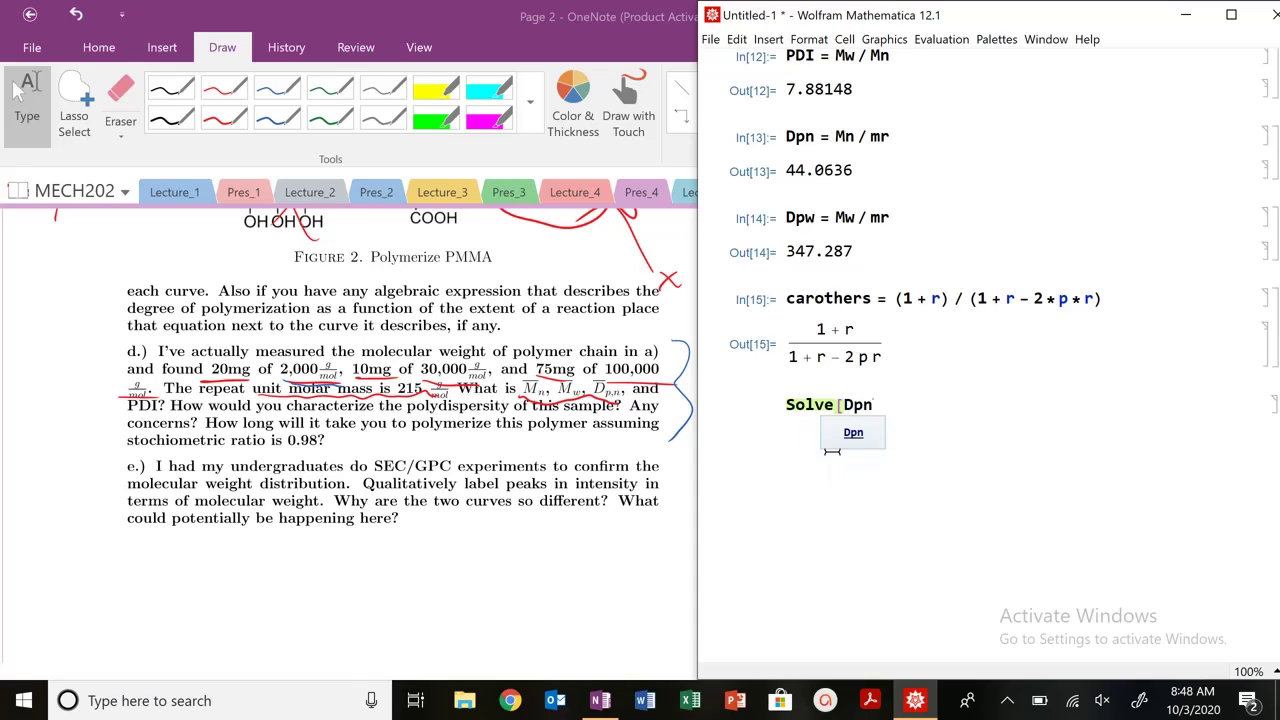
pyautogui.write(' ==carto')
pyautogui.press('BackSpace')
pyautogui.press('BackSpace')
pyautogui.write('oth')
pyautogui.press('BackSpace')
pyautogui.press('BackSpace')
pyautogui.press('BackSpace')
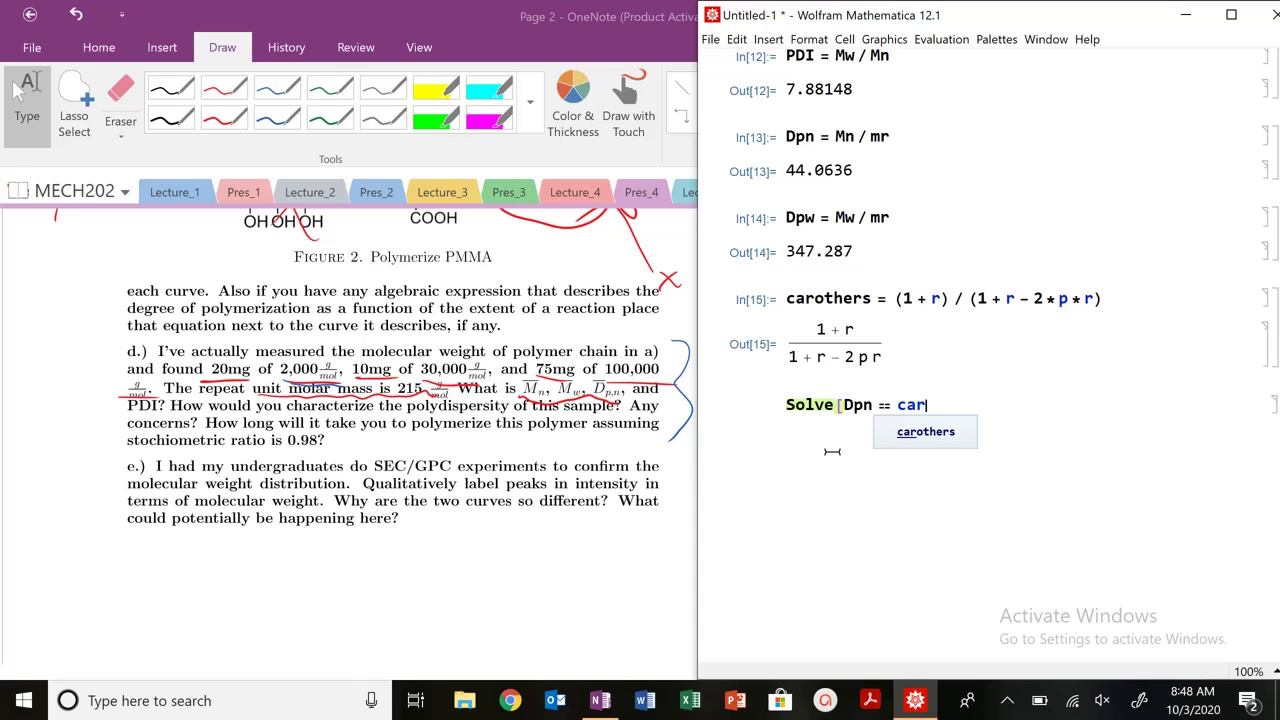
pyautogui.press('Return')
pyautogui.write('/. r')
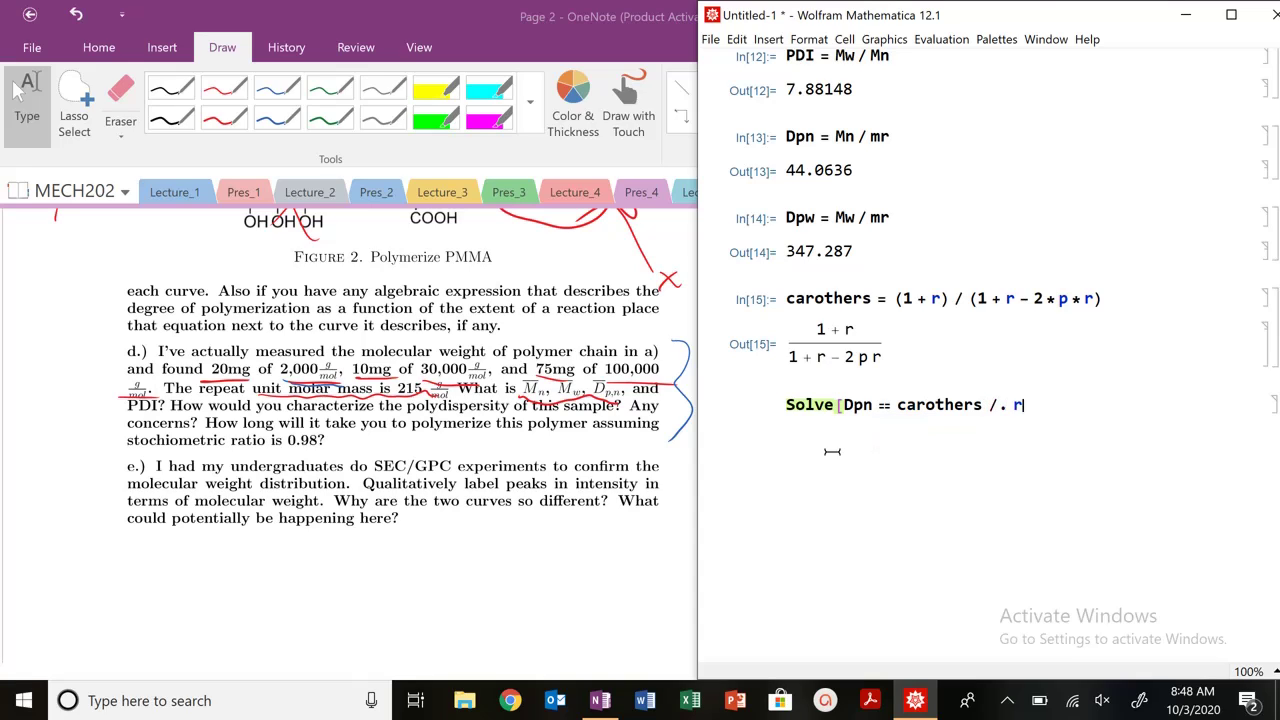
pyautogui.write('->0.98')
pyautogui.write(', p')
pyautogui.write(']')
pyautogui.hotkey('shift', 'Return')
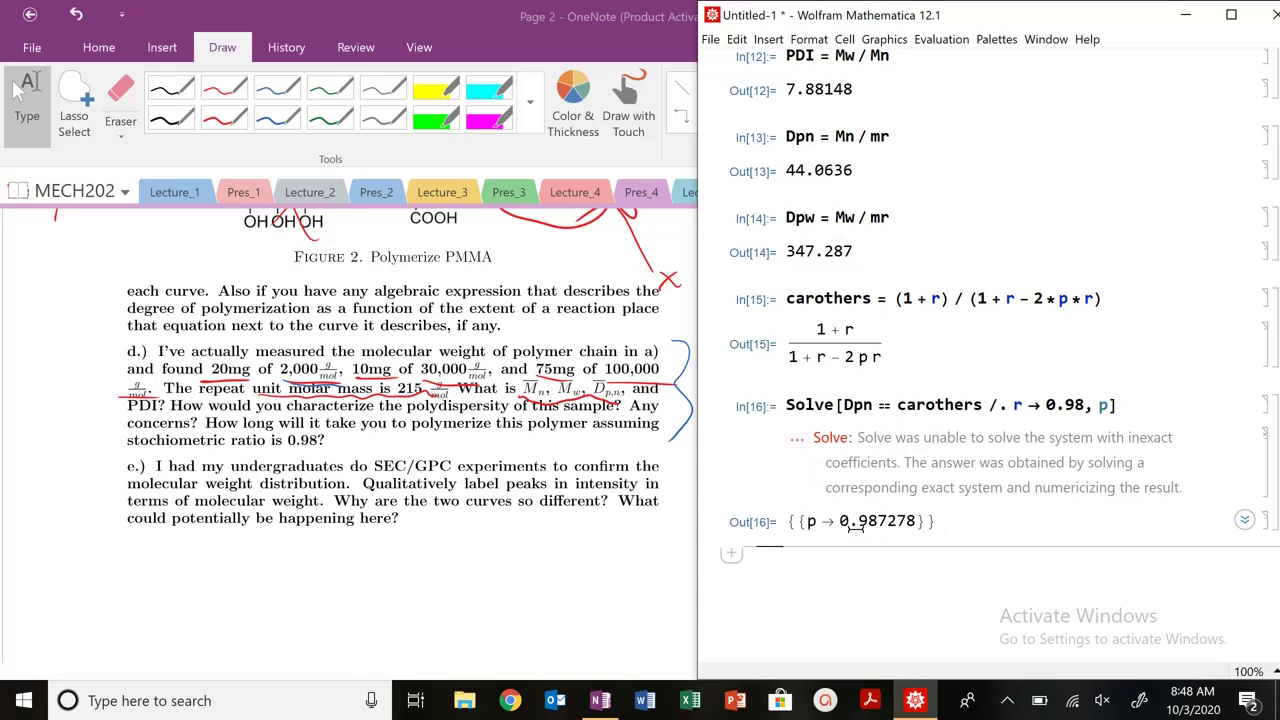
# Step: Change the Solve ratio to r = 0.95 and re-solve for p
pyautogui.moveTo(806, 172); pyautogui.dragTo(788, 172)
pyautogui.click(801, 176)
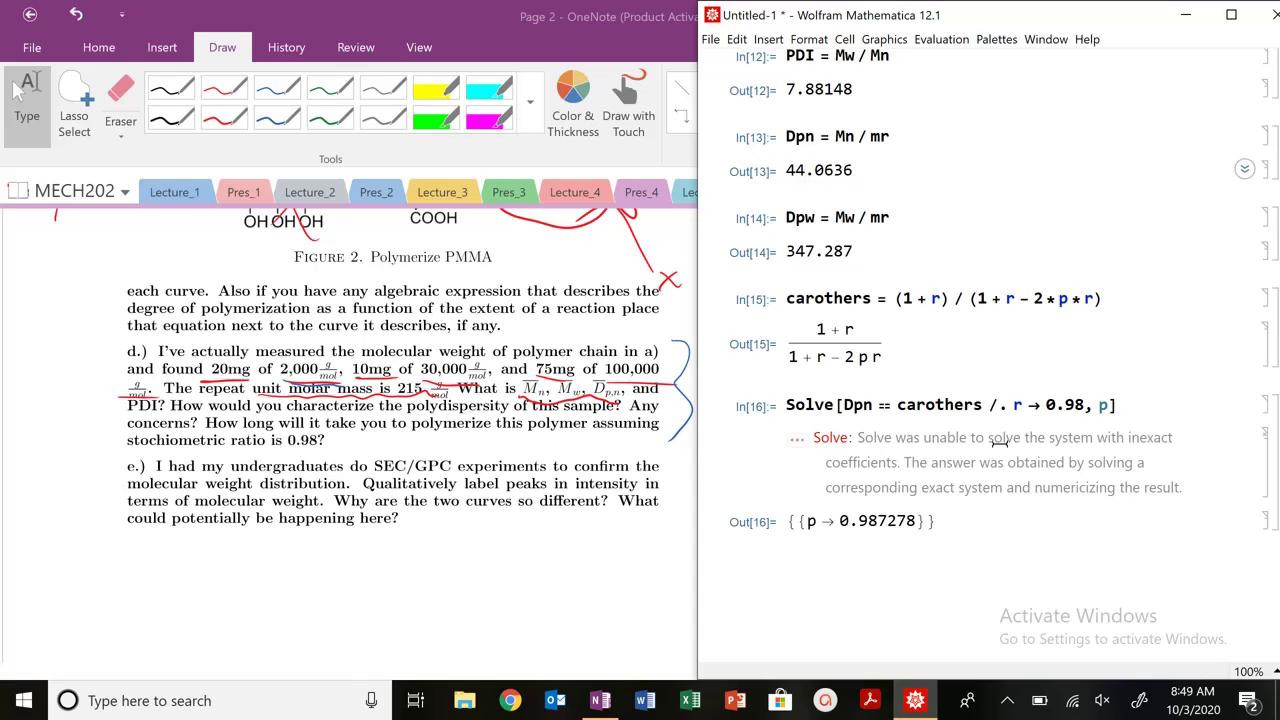
pyautogui.click(1052, 404)
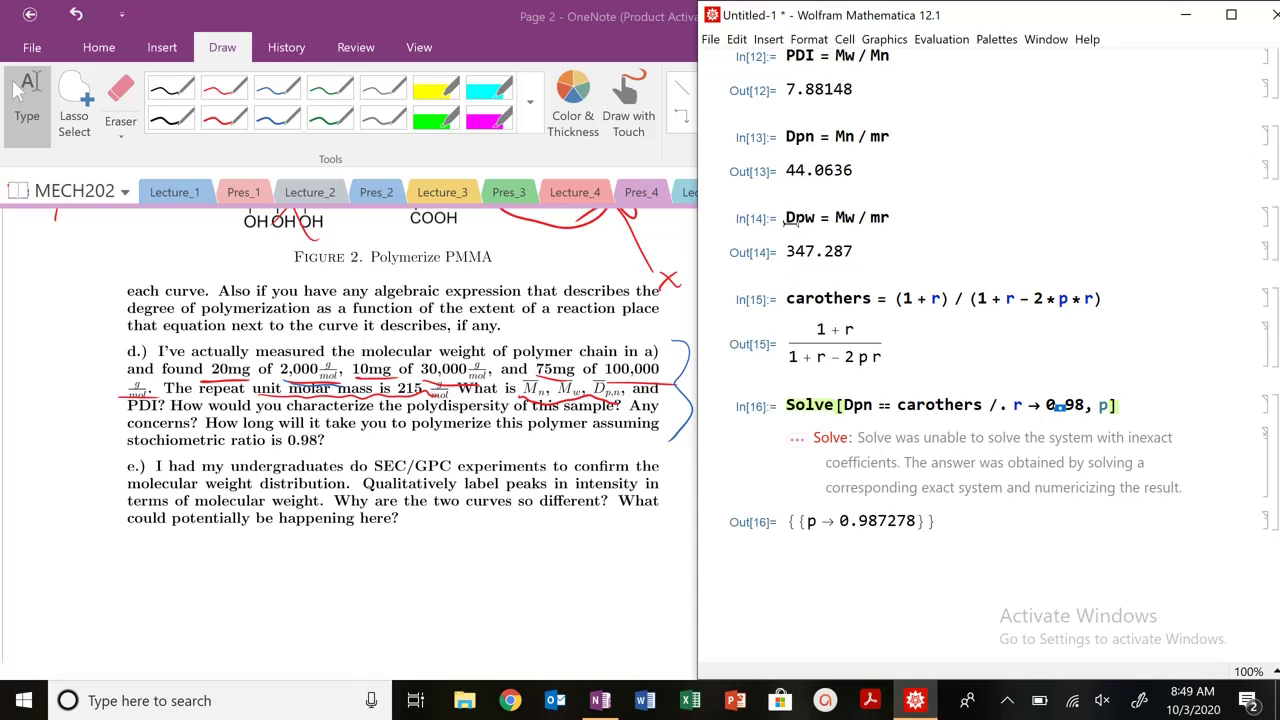
pyautogui.doubleClick(1076, 404)
pyautogui.press('BackSpace')
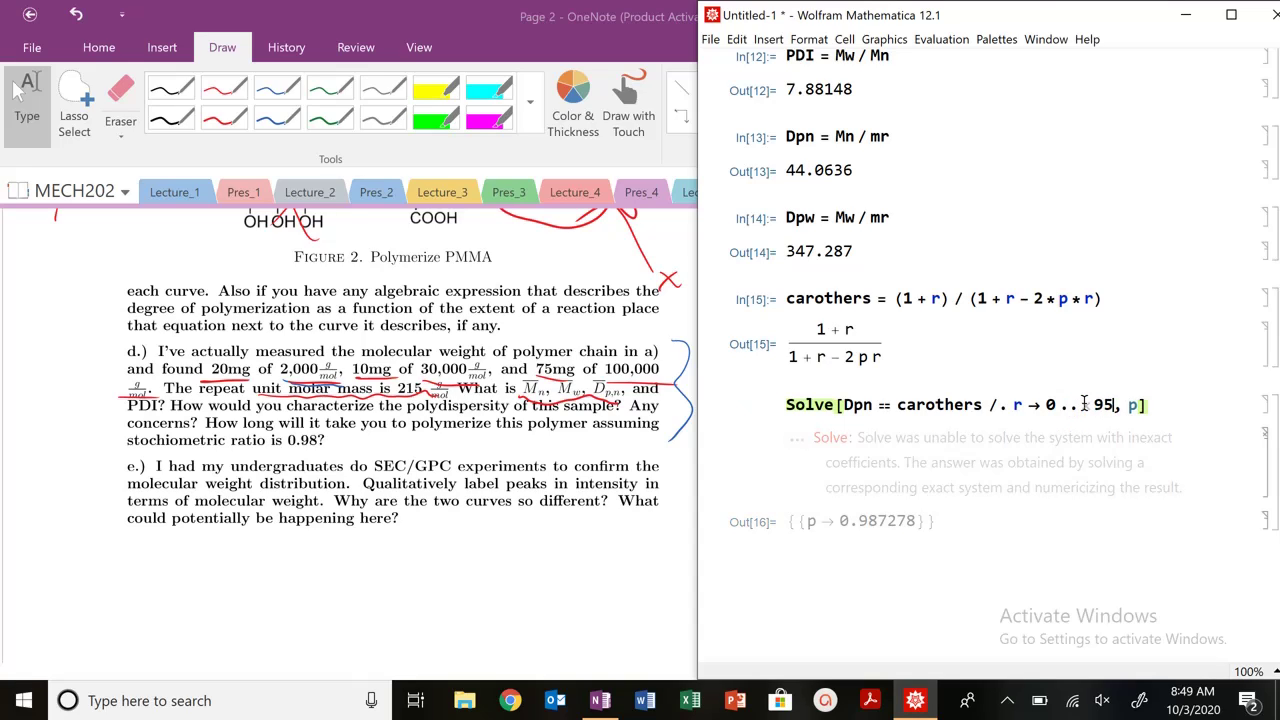
pyautogui.write('95')
pyautogui.hotkey('shift', 'Return')
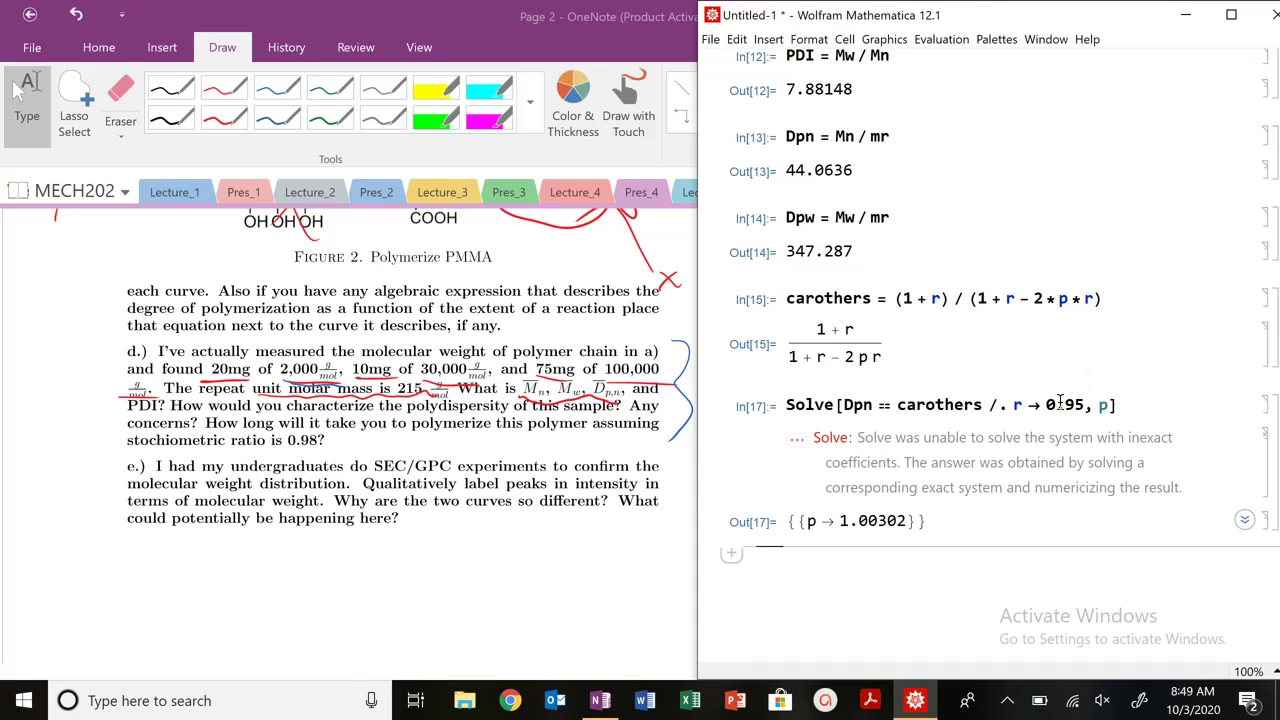
# Step: Re-solve at r = 0.9999, restore r = 0.98 (p → 0.987278), and minimize Mathematica
pyautogui.doubleClick(1066, 403)
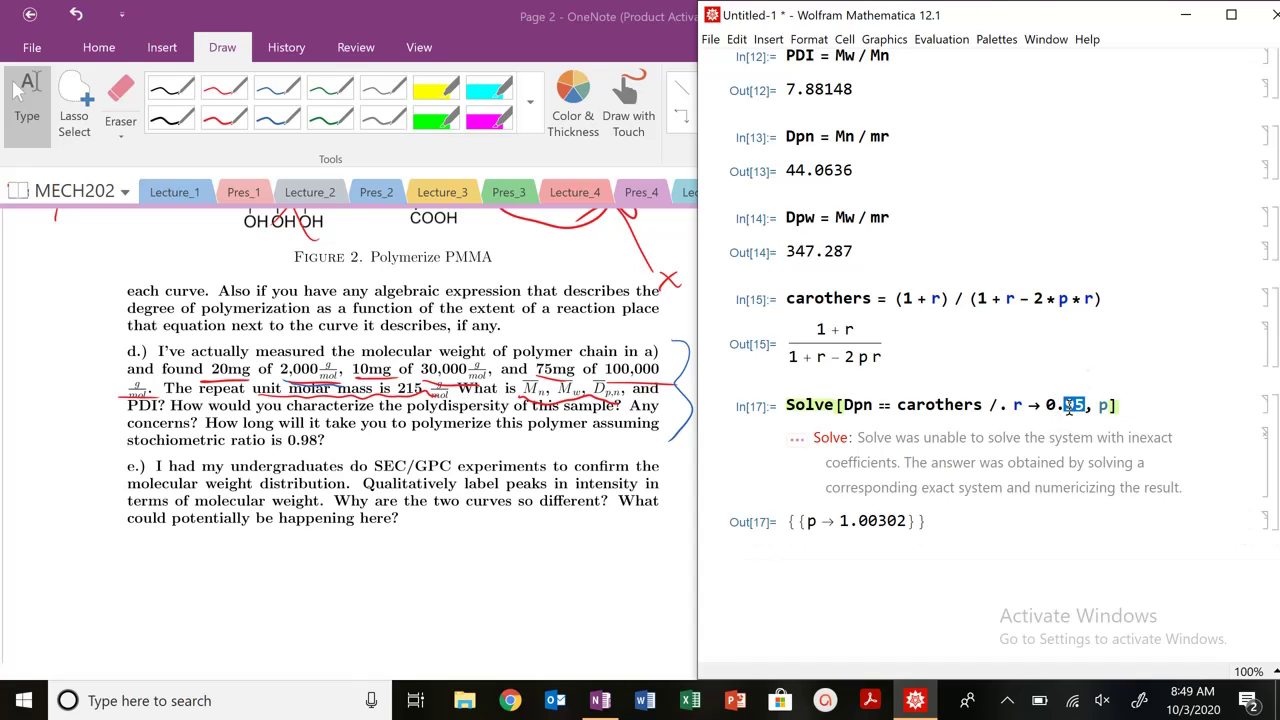
pyautogui.write('98')
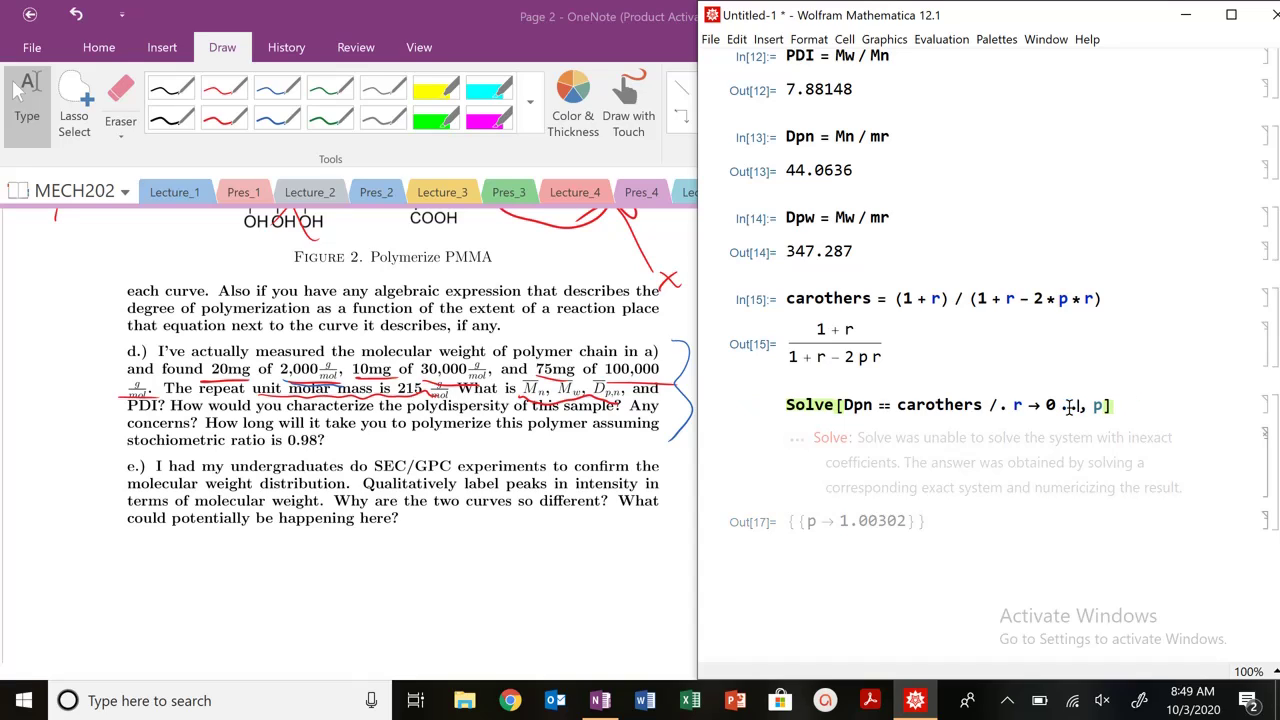
pyautogui.press('BackSpace')
pyautogui.press('BackSpace')
pyautogui.press('BackSpace')
pyautogui.write('.9999')
pyautogui.hotkey('shift', 'Return')
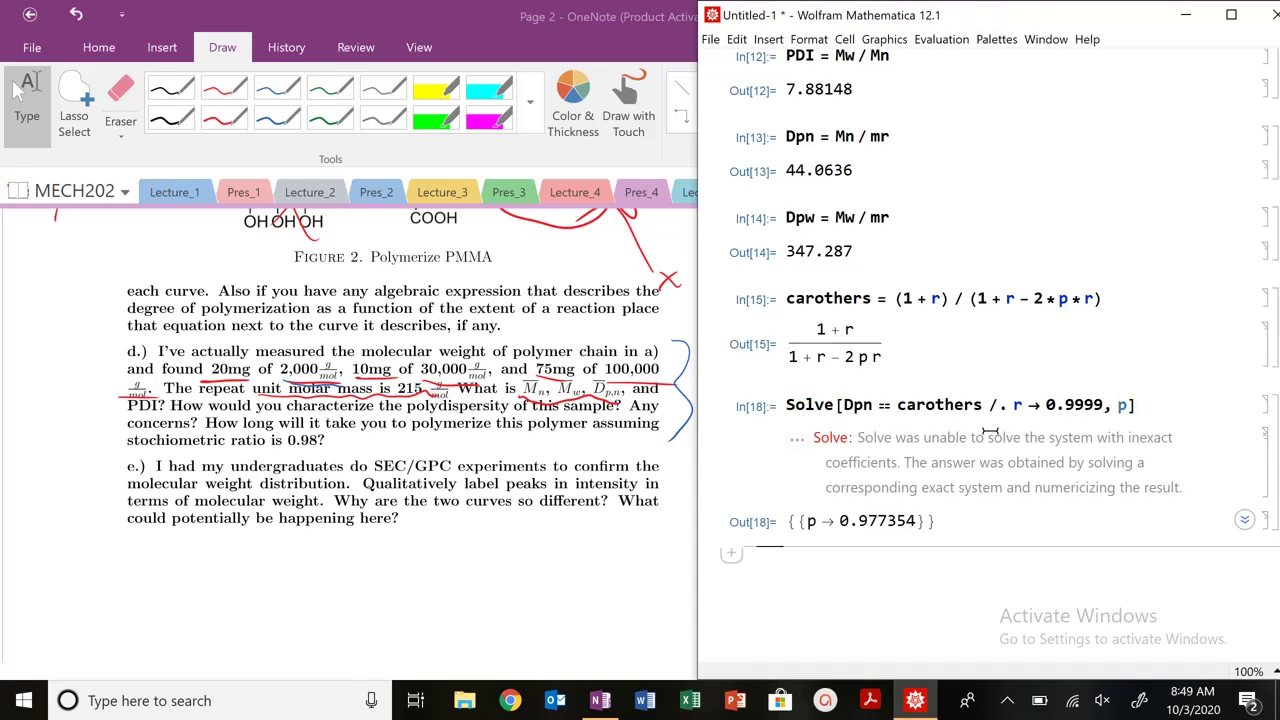
pyautogui.doubleClick(1074, 393)
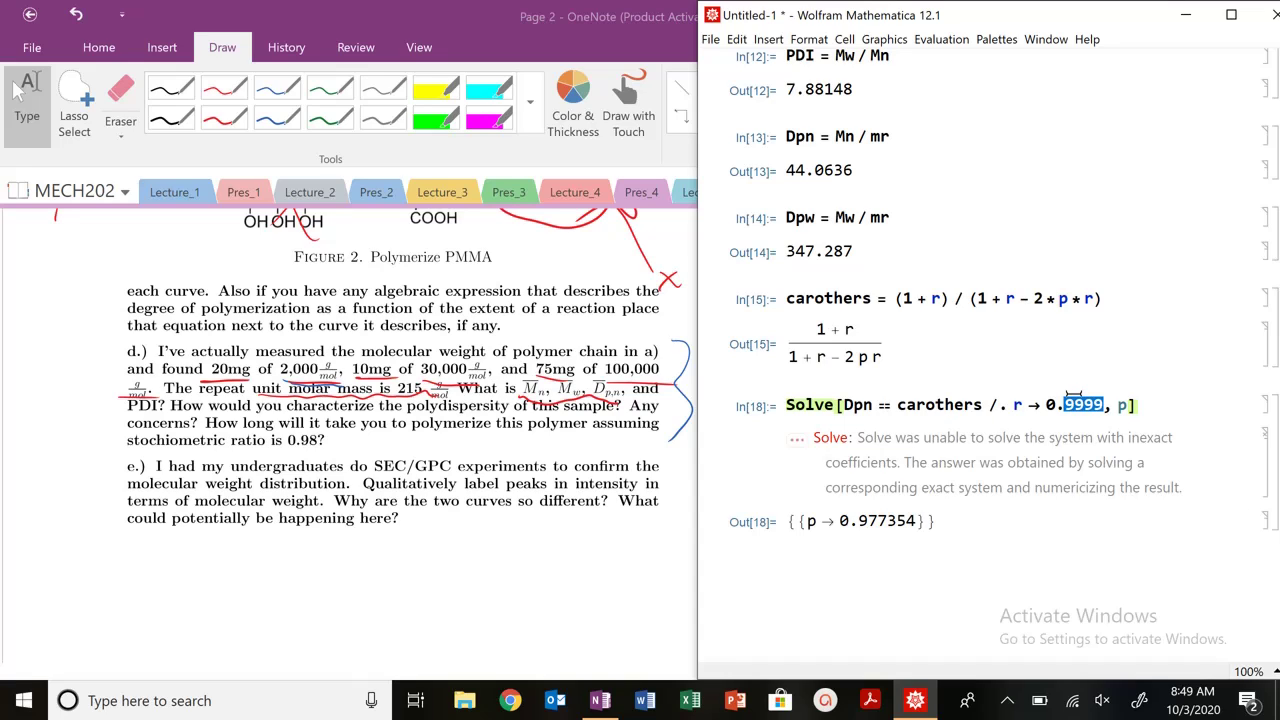
pyautogui.write('98')
pyautogui.hotkey('shift', 'Return')
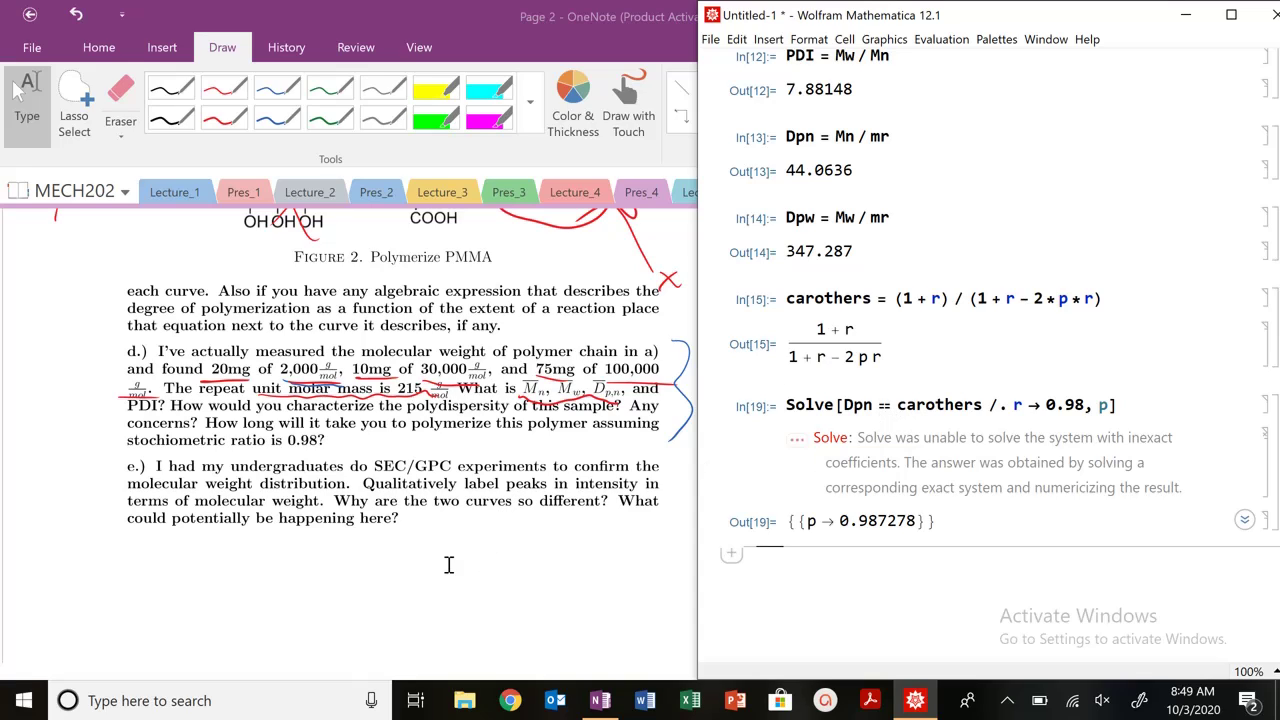
pyautogui.click(1185, 15)
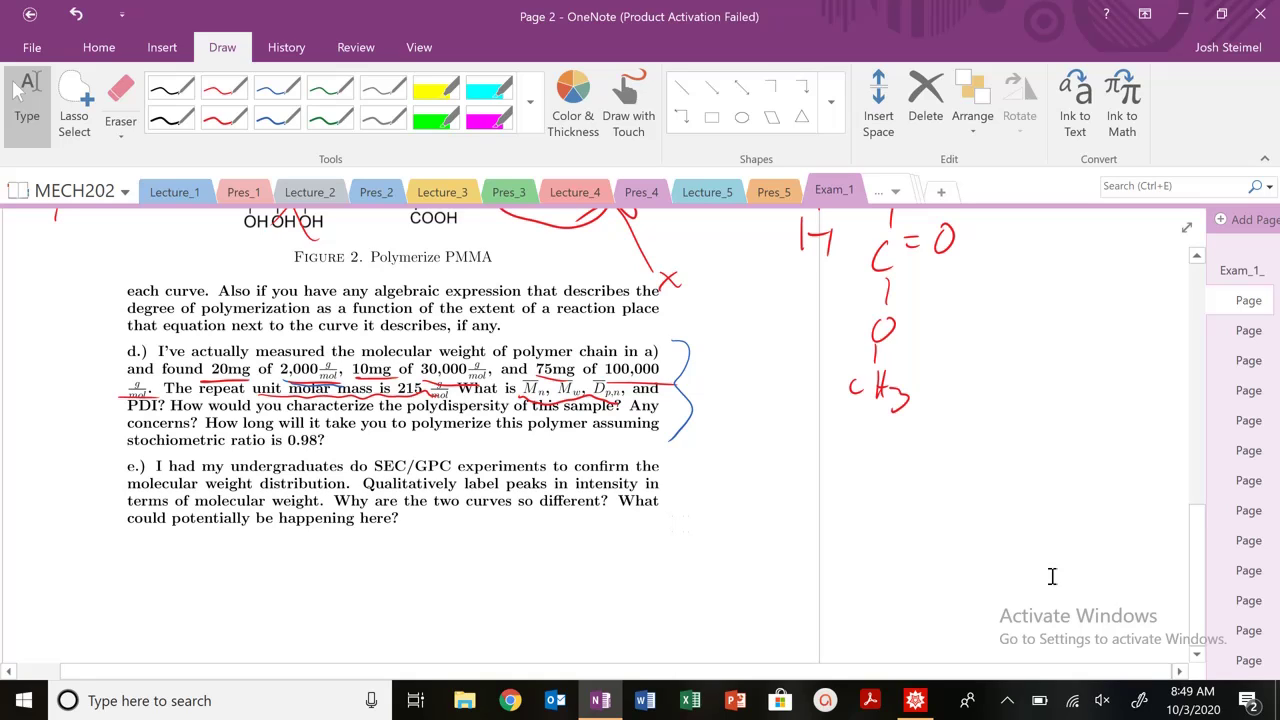
# Step: Open exam Page 3 at the PMMA SEC/GPC Figure 3 and pick the blue pen
pyautogui.click(1236, 334)
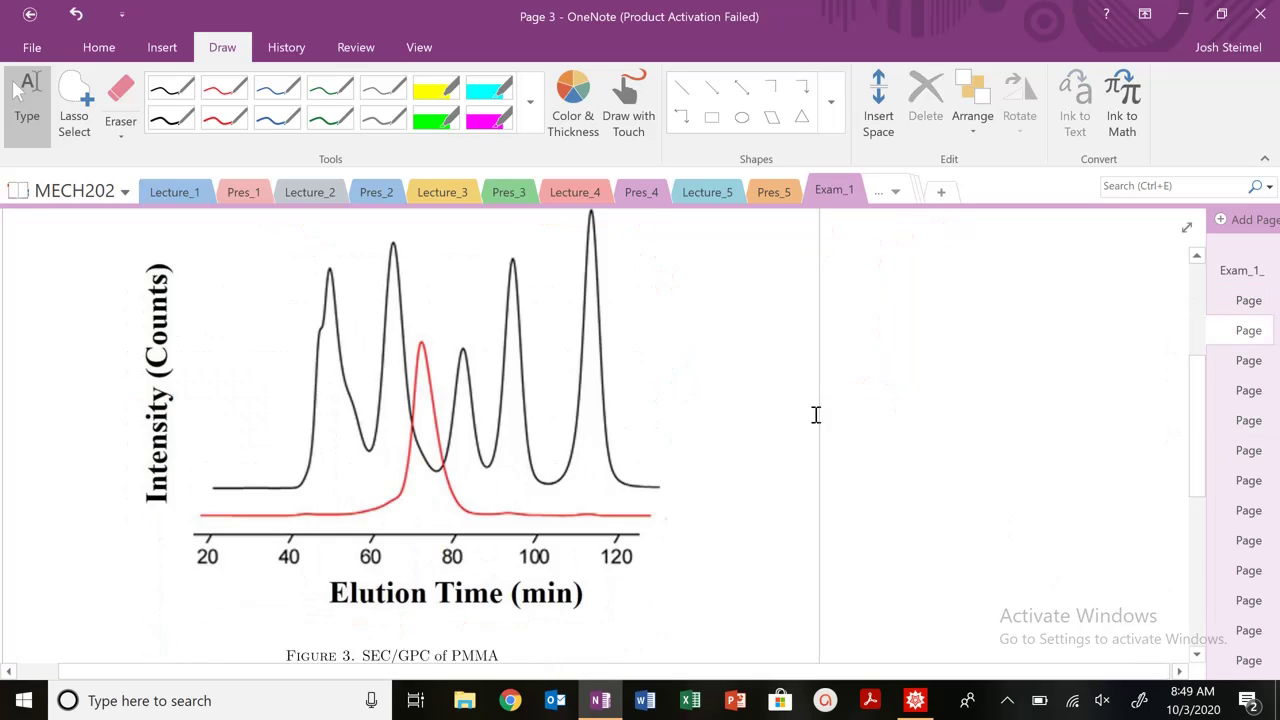
pyautogui.scroll(-1, 816, 414)
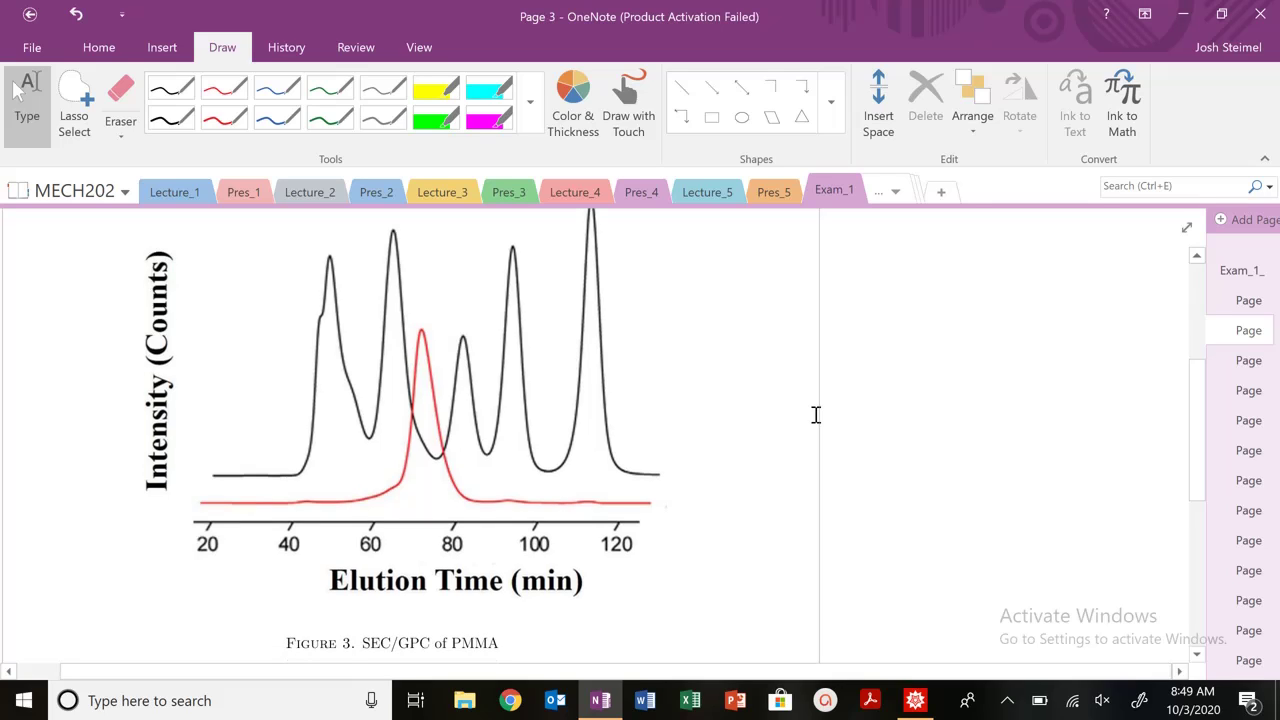
pyautogui.click(278, 120)
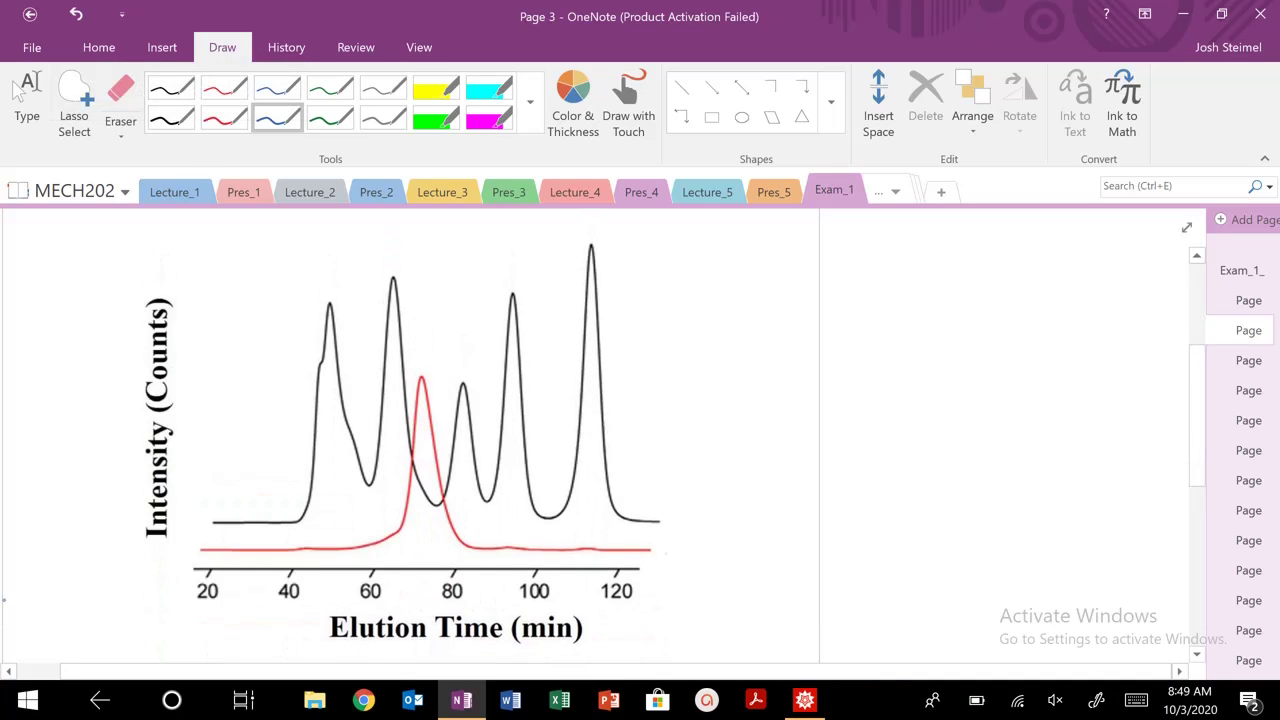
pyautogui.scroll(1, 427, 420)
pyautogui.scroll(-2, 427, 420)
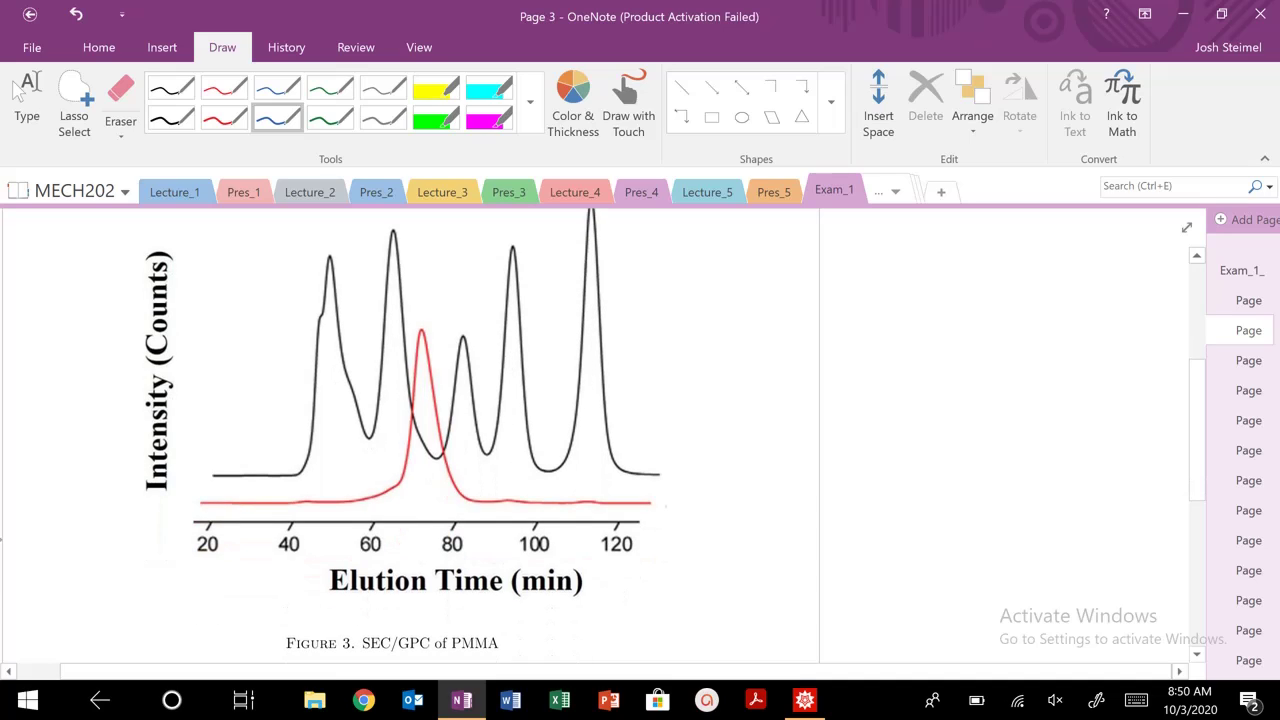
# Step: Ink a note below the Elution Time axis and sketch a bead-packed column with an inflow arrow
pyautogui.moveTo(603, 584)
pyautogui.mouseDown()
pyautogui.moveTo(577, 620)
pyautogui.moveTo(637, 604)
pyautogui.moveTo(698, 563)
pyautogui.mouseUp()
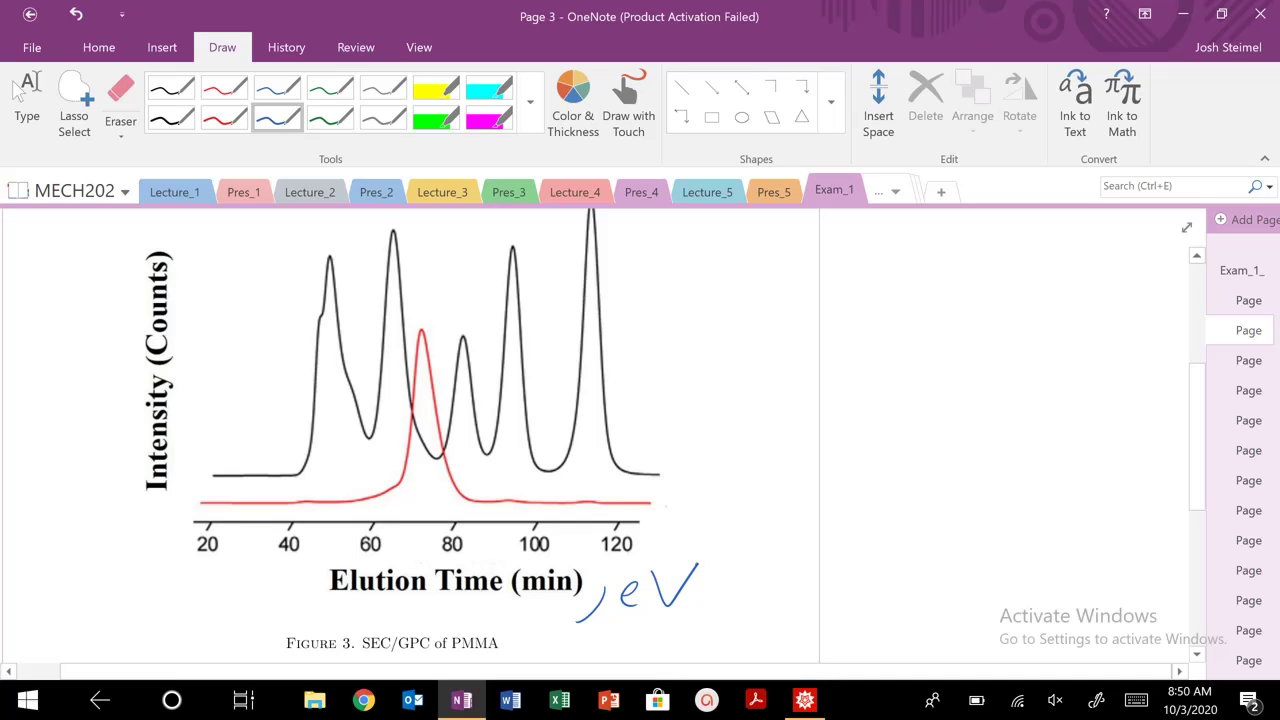
pyautogui.moveTo(835, 237)
pyautogui.mouseDown()
pyautogui.moveTo(800, 281)
pyautogui.moveTo(835, 236)
pyautogui.mouseUp()
pyautogui.moveTo(752, 283); pyautogui.dragTo(752, 445)
pyautogui.moveTo(856, 268); pyautogui.dragTo(850, 447)
pyautogui.moveTo(751, 470)
pyautogui.mouseDown()
pyautogui.moveTo(835, 425)
pyautogui.moveTo(752, 462)
pyautogui.mouseUp()
pyautogui.moveTo(784, 306)
pyautogui.mouseDown()
pyautogui.moveTo(812, 342)
pyautogui.moveTo(776, 390)
pyautogui.mouseUp()
pyautogui.moveTo(836, 358)
pyautogui.mouseDown()
pyautogui.moveTo(788, 405)
pyautogui.moveTo(806, 358)
pyautogui.mouseUp()
pyautogui.moveTo(732, 232)
pyautogui.mouseDown()
pyautogui.moveTo(790, 248)
pyautogui.moveTo(814, 302)
pyautogui.moveTo(790, 300)
pyautogui.mouseUp()
pyautogui.moveTo(822, 232); pyautogui.dragTo(836, 256)
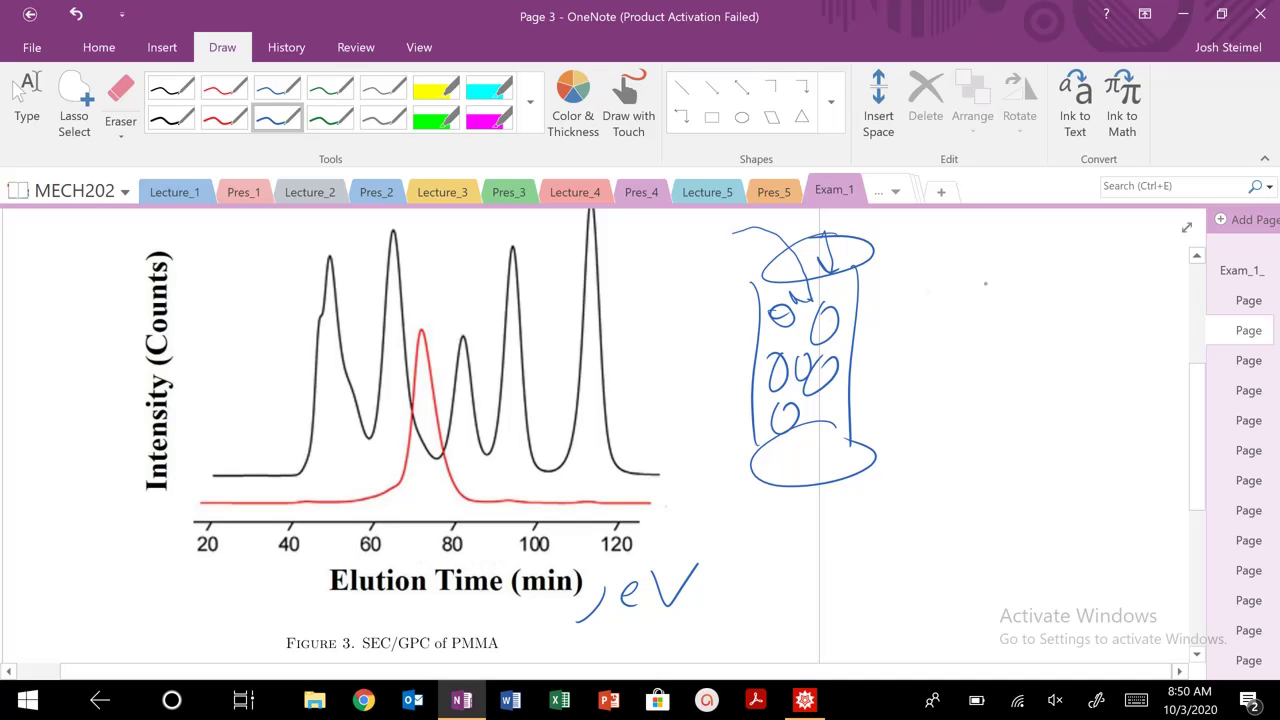
# Step: Draw crossed chain lines labelled ΔSmix above (underlined) and ΔSconf below
pyautogui.moveTo(995, 255); pyautogui.dragTo(948, 336)
pyautogui.moveTo(1048, 262); pyautogui.dragTo(1000, 370)
pyautogui.moveTo(937, 270); pyautogui.dragTo(1068, 330)
pyautogui.moveTo(922, 300); pyautogui.dragTo(1046, 362)
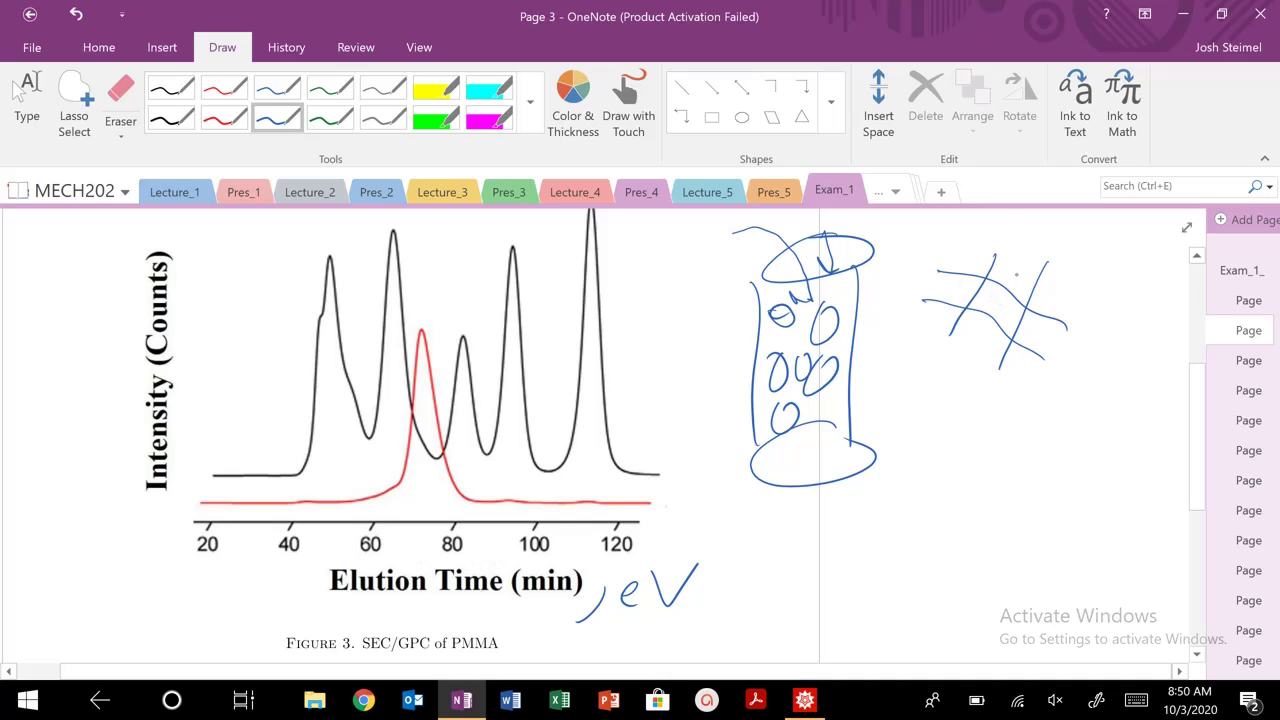
pyautogui.moveTo(995, 231)
pyautogui.mouseDown()
pyautogui.moveTo(1006, 248)
pyautogui.moveTo(1046, 252)
pyautogui.mouseUp()
pyautogui.moveTo(1052, 250); pyautogui.dragTo(1076, 240)
pyautogui.moveTo(978, 404)
pyautogui.mouseDown()
pyautogui.moveTo(994, 432)
pyautogui.moveTo(1040, 422)
pyautogui.moveTo(1034, 434)
pyautogui.mouseUp()
pyautogui.moveTo(1056, 416)
pyautogui.mouseDown()
pyautogui.moveTo(1052, 432)
pyautogui.moveTo(1098, 436)
pyautogui.moveTo(1104, 416)
pyautogui.mouseUp()
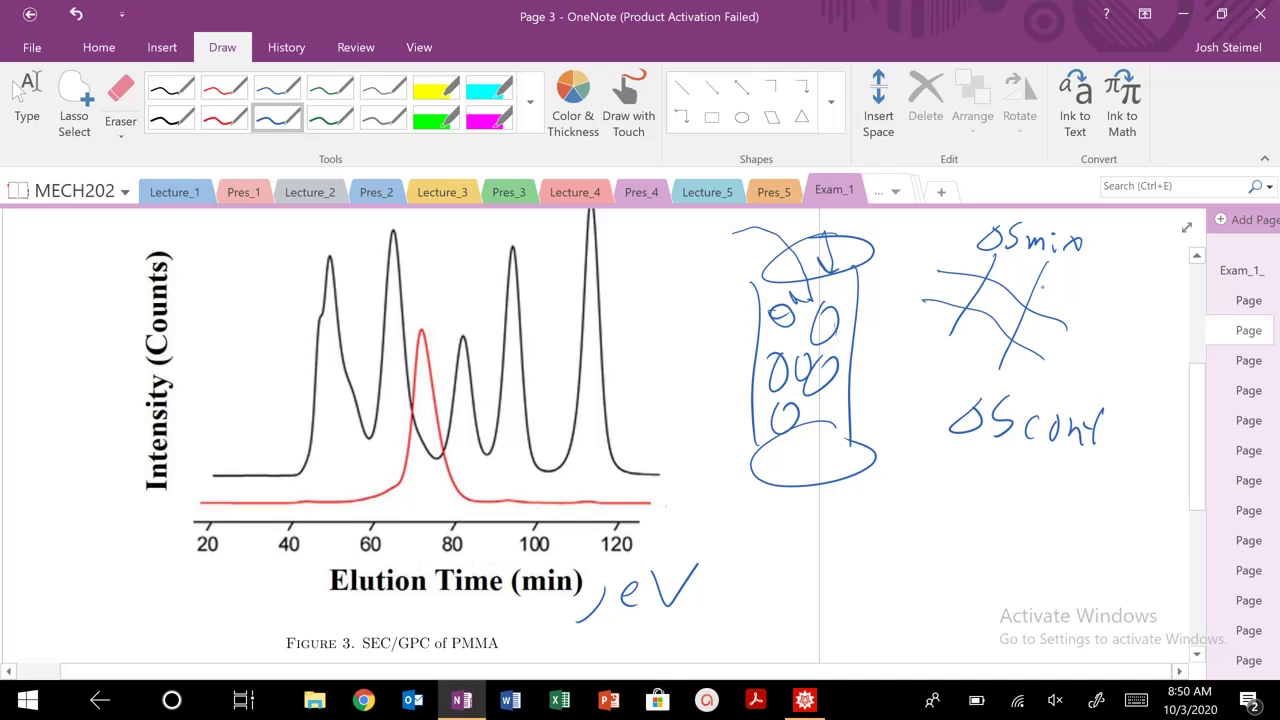
pyautogui.moveTo(984, 256); pyautogui.dragTo(1081, 264)
# Step: Arrow the first peak as High Mw and note 100,000 beside it
pyautogui.moveTo(256, 245); pyautogui.dragTo(310, 268)
pyautogui.moveTo(160, 230); pyautogui.dragTo(158, 262)
pyautogui.moveTo(166, 226)
pyautogui.mouseDown()
pyautogui.moveTo(164, 256)
pyautogui.moveTo(178, 242)
pyautogui.mouseUp()
pyautogui.moveTo(174, 236)
pyautogui.mouseDown()
pyautogui.moveTo(186, 266)
pyautogui.moveTo(244, 246)
pyautogui.mouseUp()
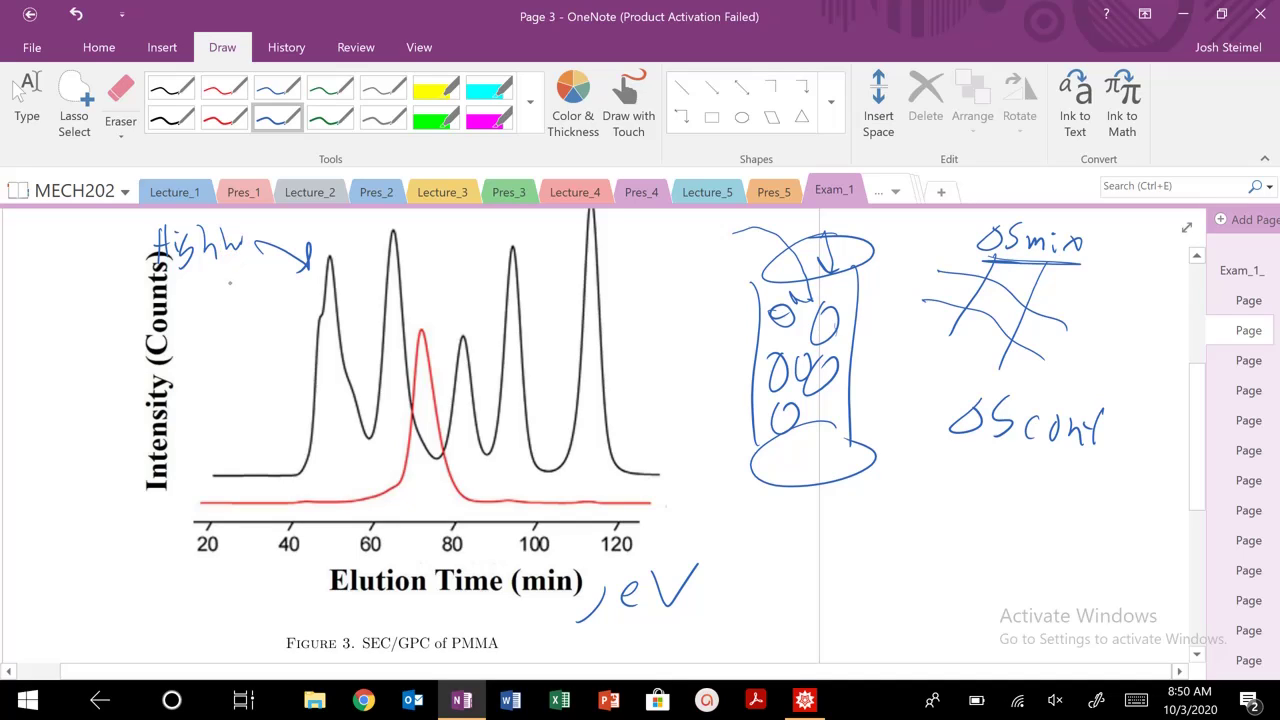
pyautogui.moveTo(310, 320); pyautogui.dragTo(266, 344)
pyautogui.moveTo(196, 326)
pyautogui.mouseDown()
pyautogui.moveTo(192, 366)
pyautogui.moveTo(238, 374)
pyautogui.moveTo(284, 348)
pyautogui.mouseUp()
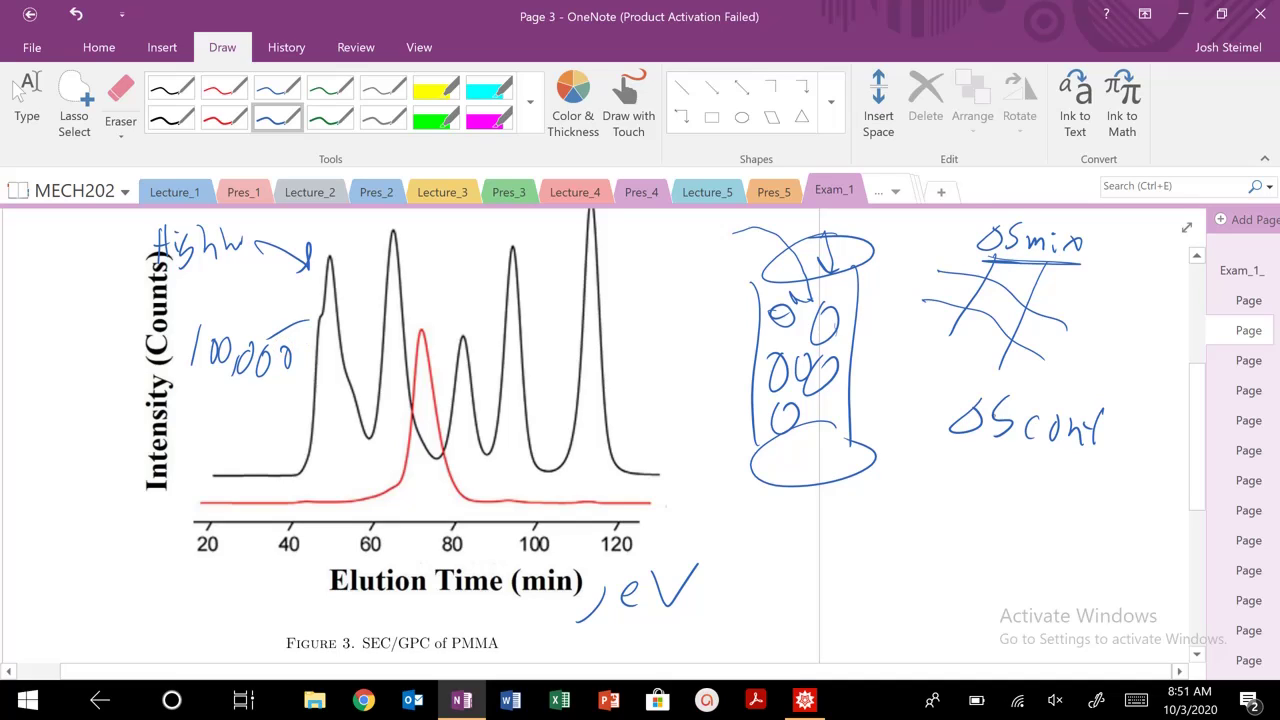
# Step: Draw a leader line from the tallest peak ending in '2000 Mw' in blue ink
pyautogui.click(17, 91)
pyautogui.scroll(1, 766, 484)
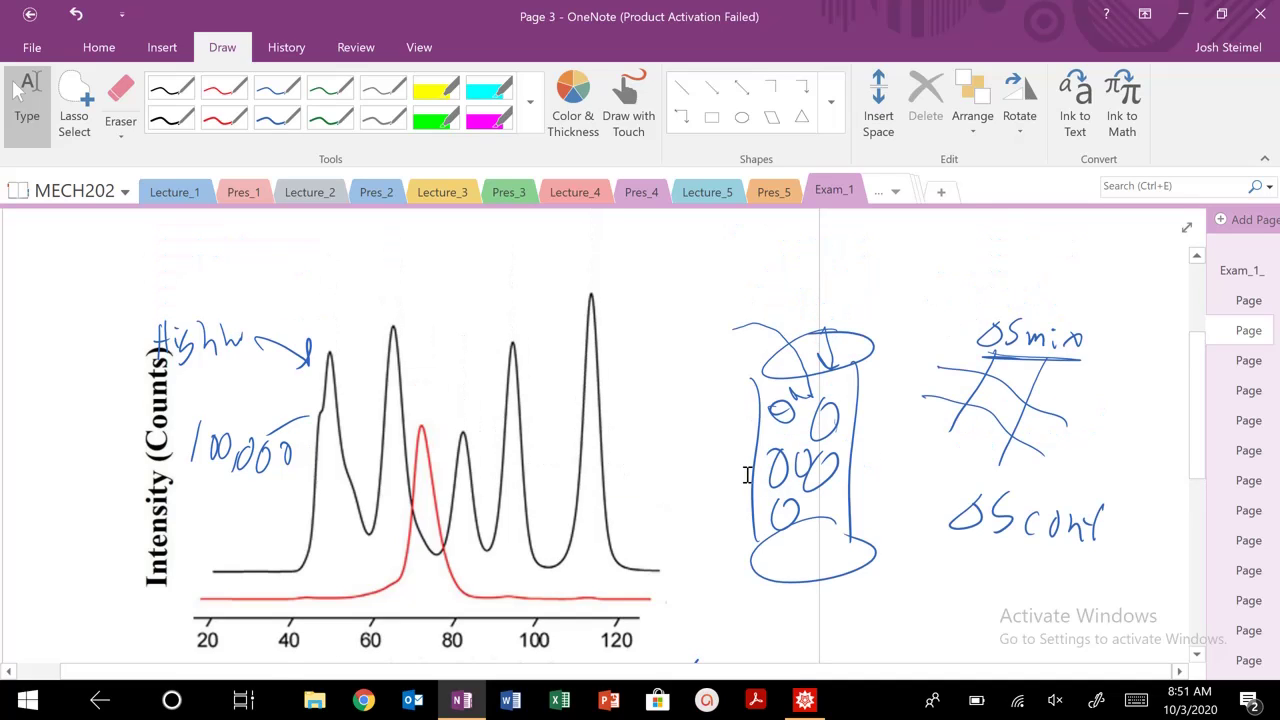
pyautogui.click(277, 118)
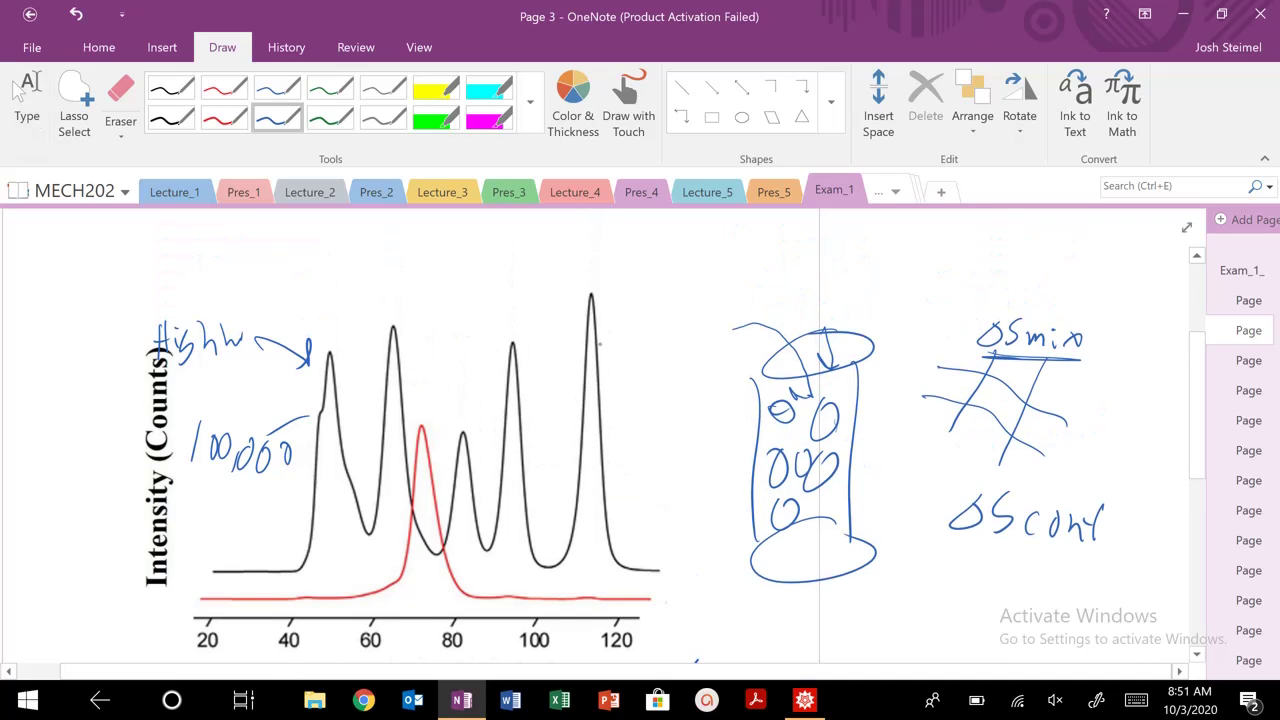
pyautogui.moveTo(598, 345)
pyautogui.mouseDown()
pyautogui.moveTo(632, 286)
pyautogui.moveTo(702, 243)
pyautogui.mouseUp()
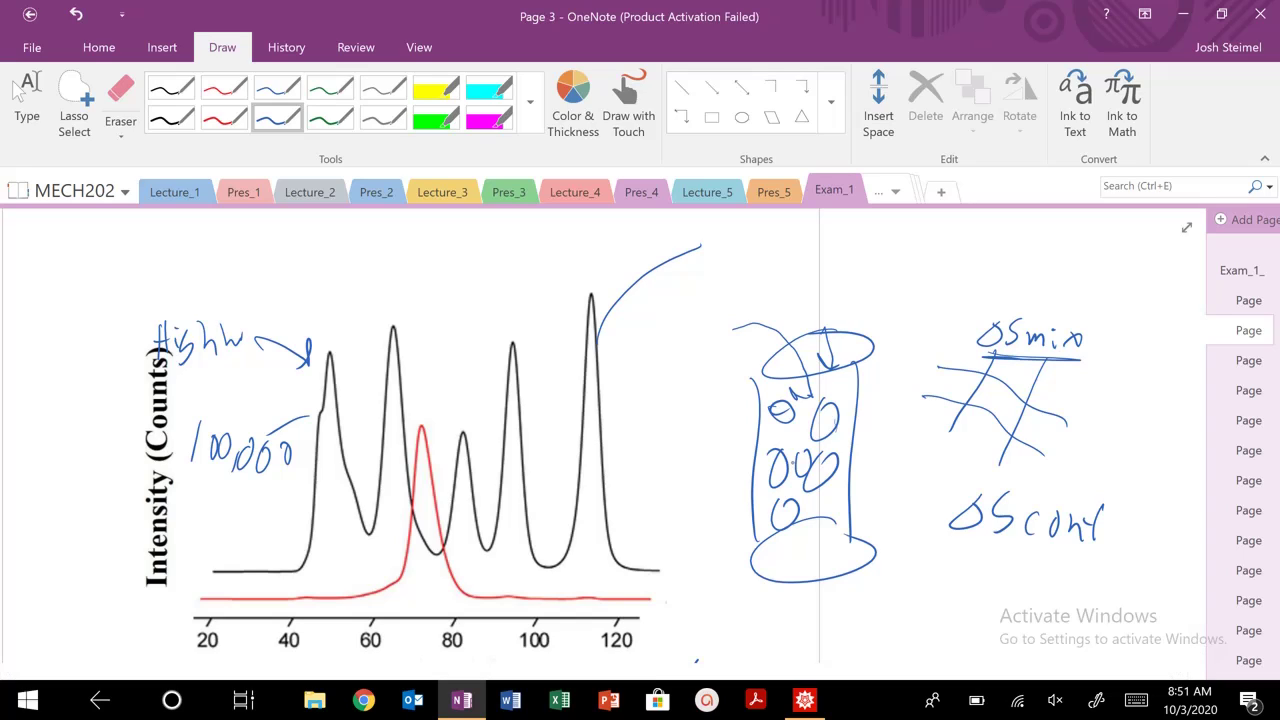
pyautogui.moveTo(716, 238); pyautogui.dragTo(744, 261)
pyautogui.moveTo(760, 230); pyautogui.dragTo(786, 232)
pyautogui.moveTo(803, 233); pyautogui.dragTo(804, 236)
pyautogui.moveTo(818, 254)
pyautogui.mouseDown()
pyautogui.moveTo(812, 274)
pyautogui.moveTo(860, 250)
pyautogui.mouseUp()
# Step: Handwrite 'Low Mw' beside the tallest peak, then leave inking
pyautogui.moveTo(624, 323)
pyautogui.mouseDown()
pyautogui.moveTo(640, 351)
pyautogui.moveTo(654, 338)
pyautogui.mouseUp()
pyautogui.moveTo(662, 332); pyautogui.dragTo(680, 336)
pyautogui.moveTo(626, 384)
pyautogui.mouseDown()
pyautogui.moveTo(628, 408)
pyautogui.moveTo(648, 398)
pyautogui.mouseUp()
pyautogui.moveTo(652, 390); pyautogui.dragTo(662, 392)
pyautogui.moveTo(670, 396); pyautogui.dragTo(687, 386)
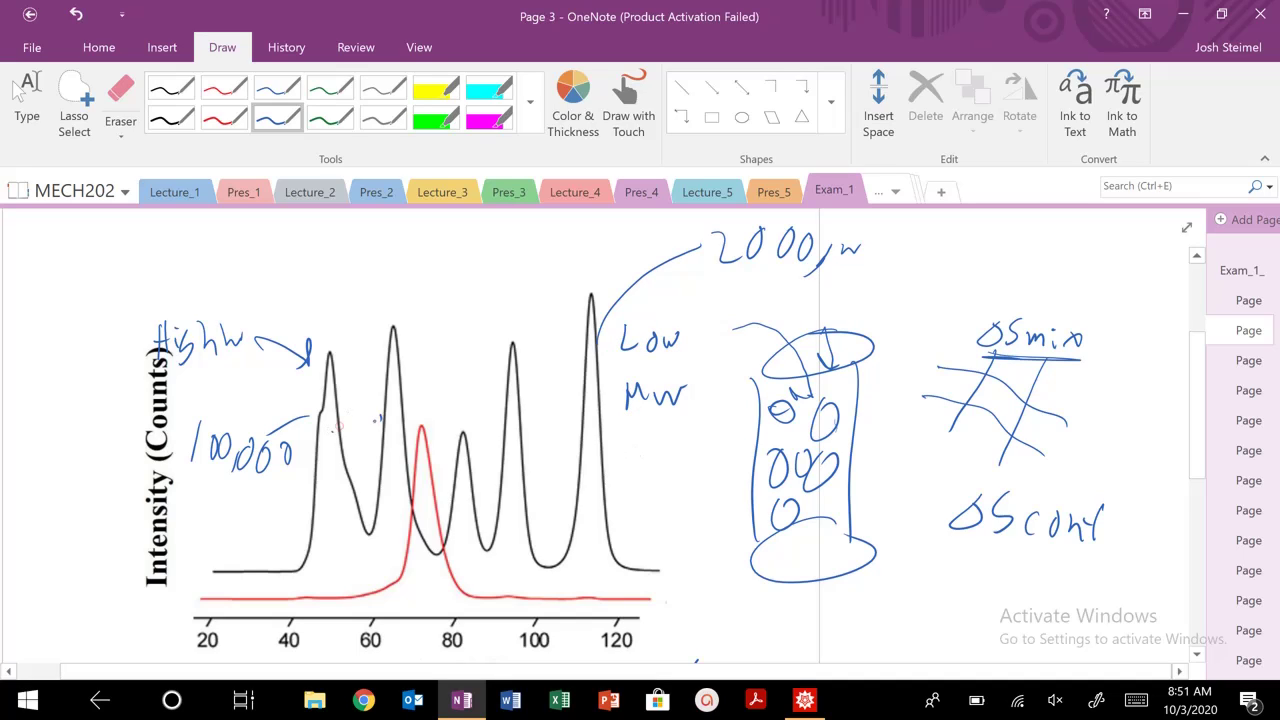
pyautogui.click(332, 432)
pyautogui.click(446, 467)
pyautogui.click(500, 430)
pyautogui.click(588, 435)
pyautogui.click(17, 90)
pyautogui.scroll(-3, 600, 420)
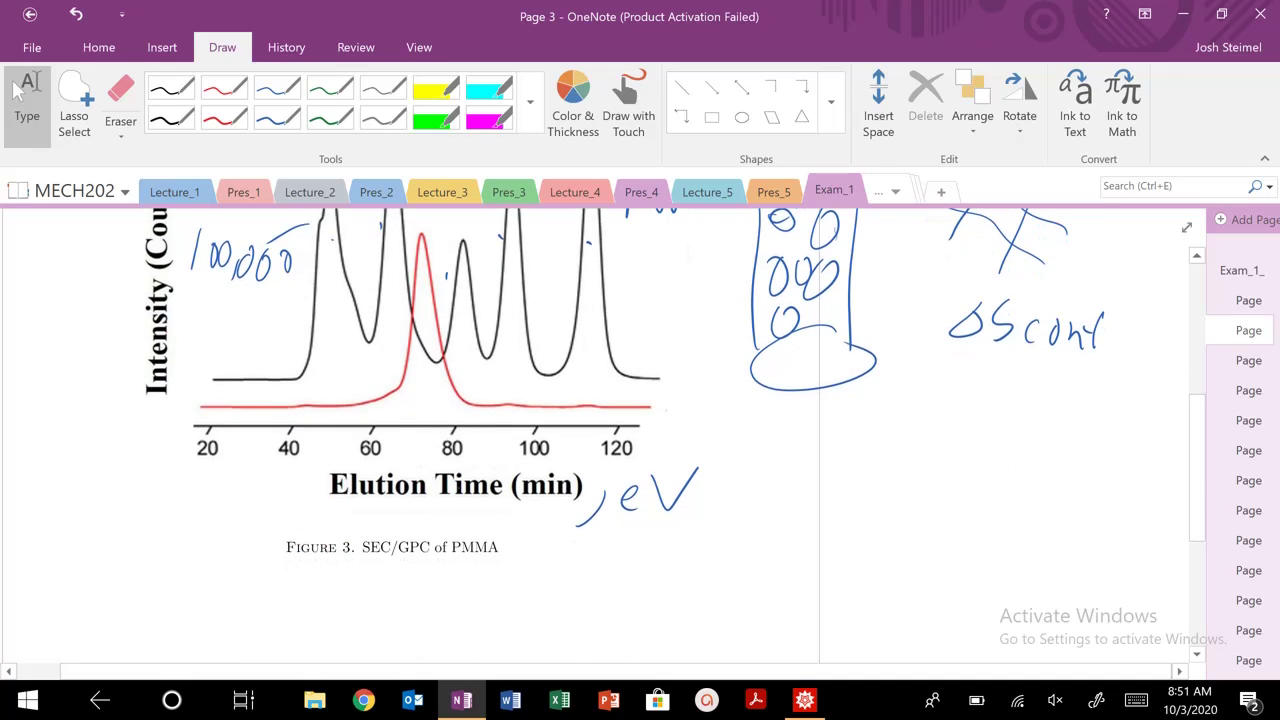
# Step: Sketch two more column cylinders below the first one
pyautogui.scroll(2, 459, 488)
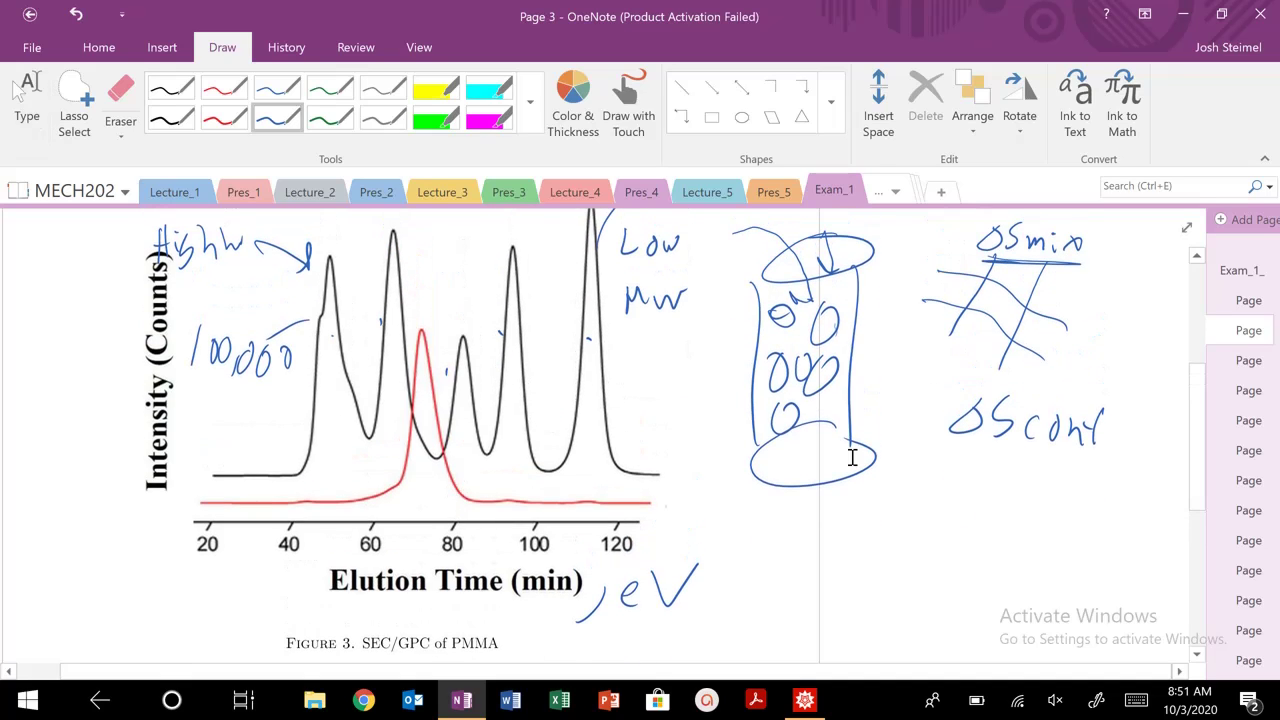
pyautogui.moveTo(842, 508)
pyautogui.mouseDown()
pyautogui.moveTo(802, 505)
pyautogui.moveTo(835, 510)
pyautogui.mouseUp()
pyautogui.moveTo(770, 536); pyautogui.dragTo(770, 612)
pyautogui.moveTo(863, 540)
pyautogui.mouseDown()
pyautogui.moveTo(783, 575)
pyautogui.moveTo(863, 606)
pyautogui.mouseUp()
pyautogui.moveTo(766, 602); pyautogui.dragTo(862, 598)
pyautogui.moveTo(890, 540)
pyautogui.mouseDown()
pyautogui.moveTo(938, 507)
pyautogui.moveTo(975, 522)
pyautogui.mouseUp()
pyautogui.moveTo(890, 530); pyautogui.dragTo(888, 622)
pyautogui.moveTo(968, 525)
pyautogui.mouseDown()
pyautogui.moveTo(965, 605)
pyautogui.moveTo(978, 592)
pyautogui.mouseUp()
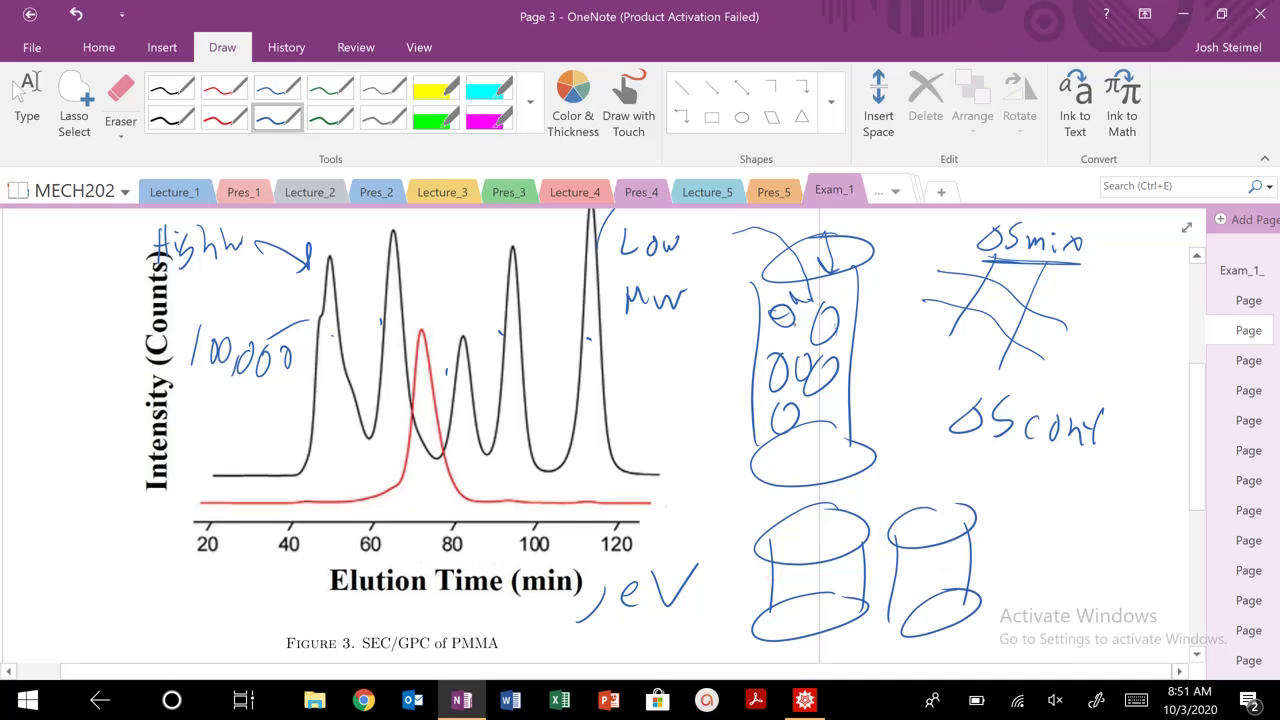
# Step: Write 10⁴→10⁵ Å under ΔSconf with a heavy underline, and trace a broad curve over the red peak
pyautogui.moveTo(972, 466); pyautogui.dragTo(972, 504)
pyautogui.moveTo(990, 484); pyautogui.dragTo(996, 518)
pyautogui.moveTo(1016, 468); pyautogui.dragTo(1004, 518)
pyautogui.moveTo(996, 490)
pyautogui.mouseDown()
pyautogui.moveTo(1019, 466)
pyautogui.moveTo(1070, 516)
pyautogui.mouseUp()
pyautogui.moveTo(1094, 486); pyautogui.dragTo(1120, 458)
pyautogui.moveTo(1126, 506)
pyautogui.mouseDown()
pyautogui.moveTo(1140, 504)
pyautogui.moveTo(1143, 447)
pyautogui.mouseUp()
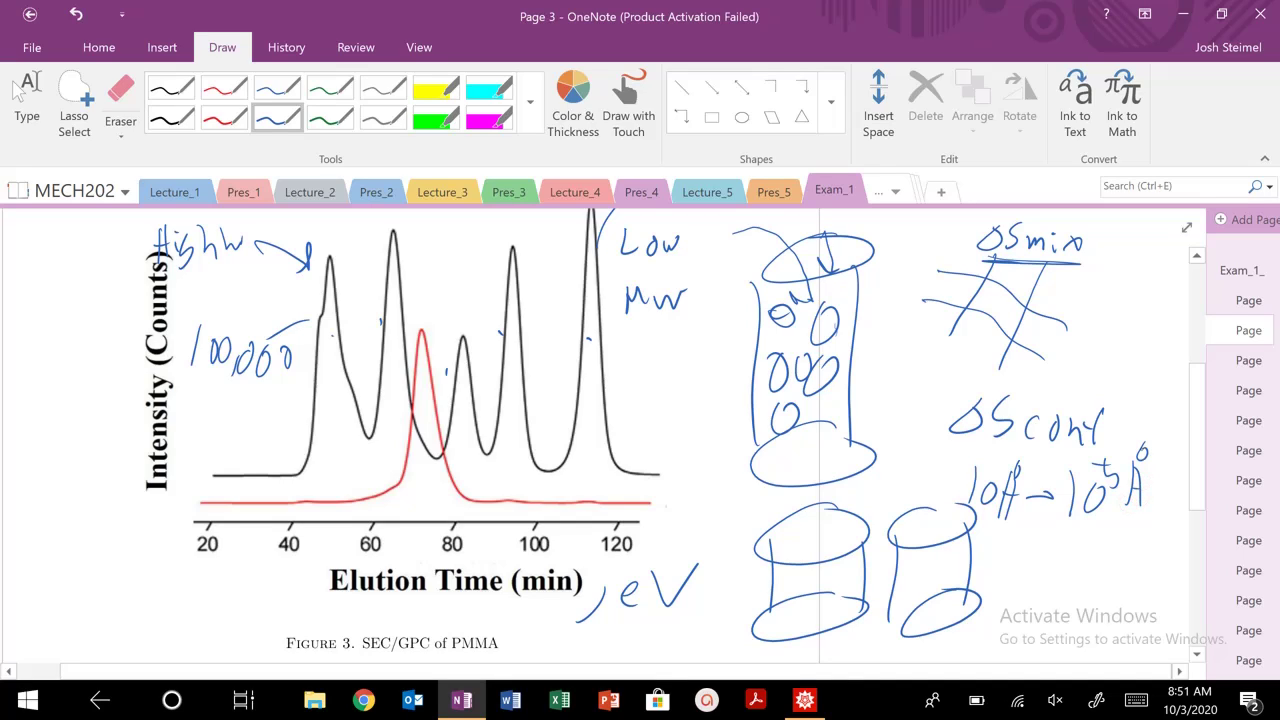
pyautogui.moveTo(1000, 526)
pyautogui.mouseDown()
pyautogui.moveTo(1088, 524)
pyautogui.moveTo(950, 530)
pyautogui.mouseUp()
pyautogui.moveTo(970, 536); pyautogui.dragTo(1130, 550)
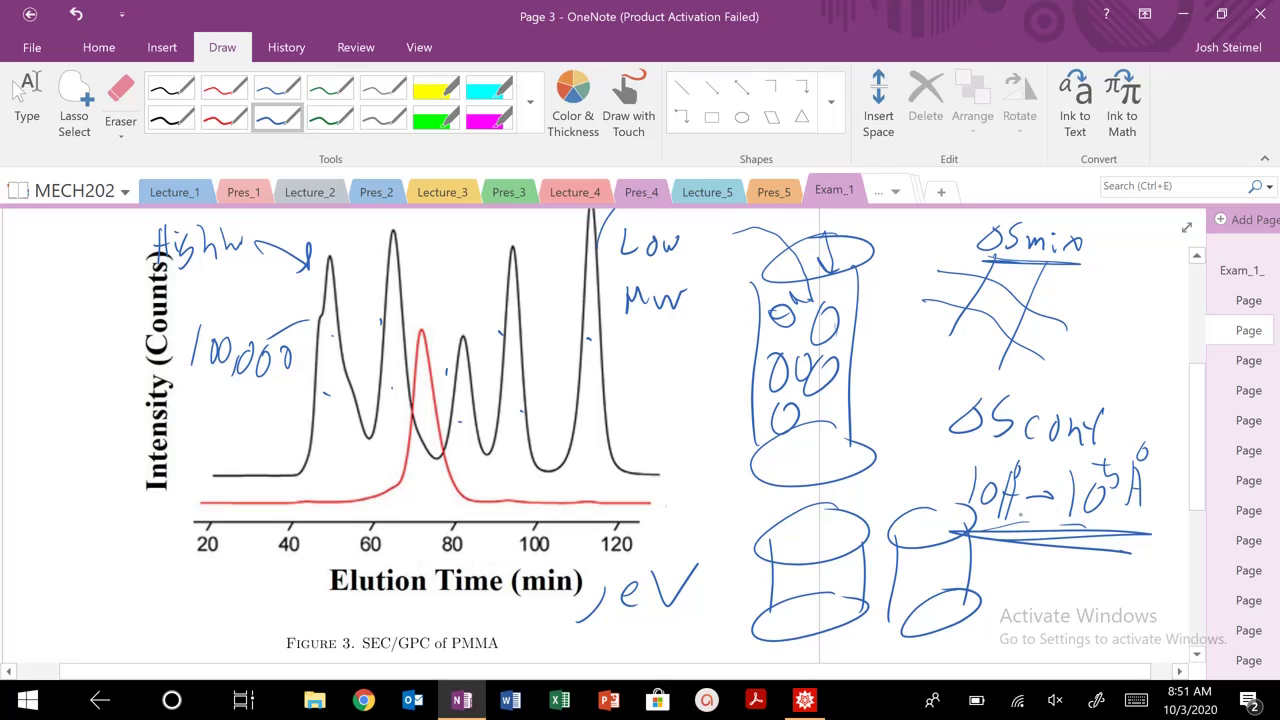
pyautogui.moveTo(985, 520)
pyautogui.mouseDown()
pyautogui.moveTo(1140, 530)
pyautogui.moveTo(975, 540)
pyautogui.mouseUp()
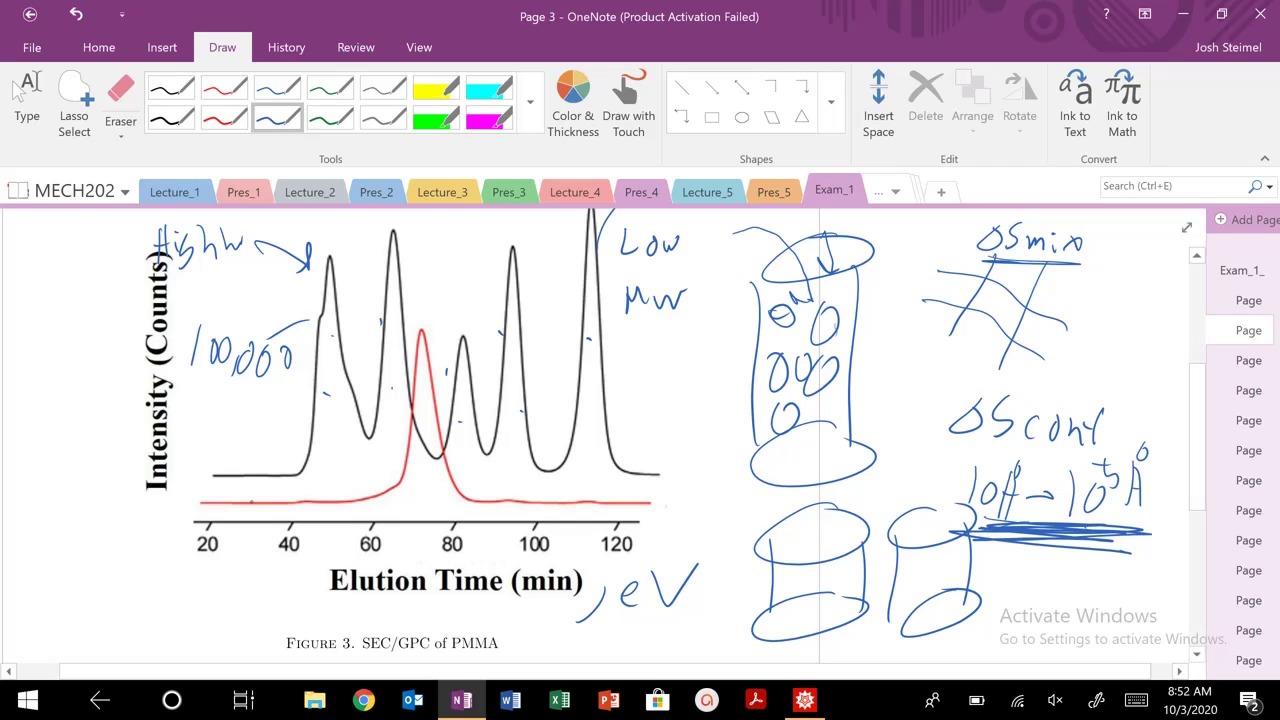
pyautogui.moveTo(190, 508)
pyautogui.mouseDown()
pyautogui.moveTo(406, 474)
pyautogui.moveTo(414, 344)
pyautogui.moveTo(466, 470)
pyautogui.moveTo(614, 502)
pyautogui.mouseUp()
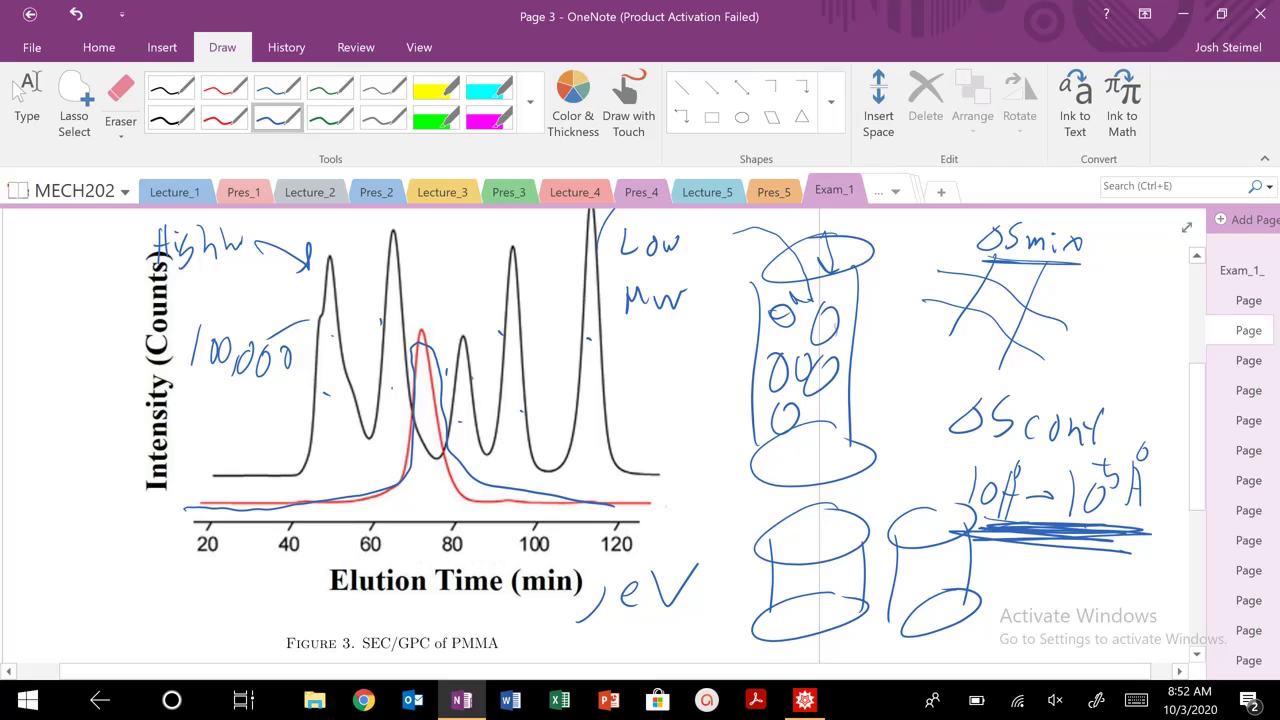
# Step: Ring the red PMMA peak around 60–85 min with a blue ellipse and an upward arrow
pyautogui.moveTo(378, 560); pyautogui.dragTo(412, 500)
pyautogui.moveTo(440, 330)
pyautogui.mouseDown()
pyautogui.moveTo(358, 484)
pyautogui.moveTo(432, 352)
pyautogui.mouseUp()
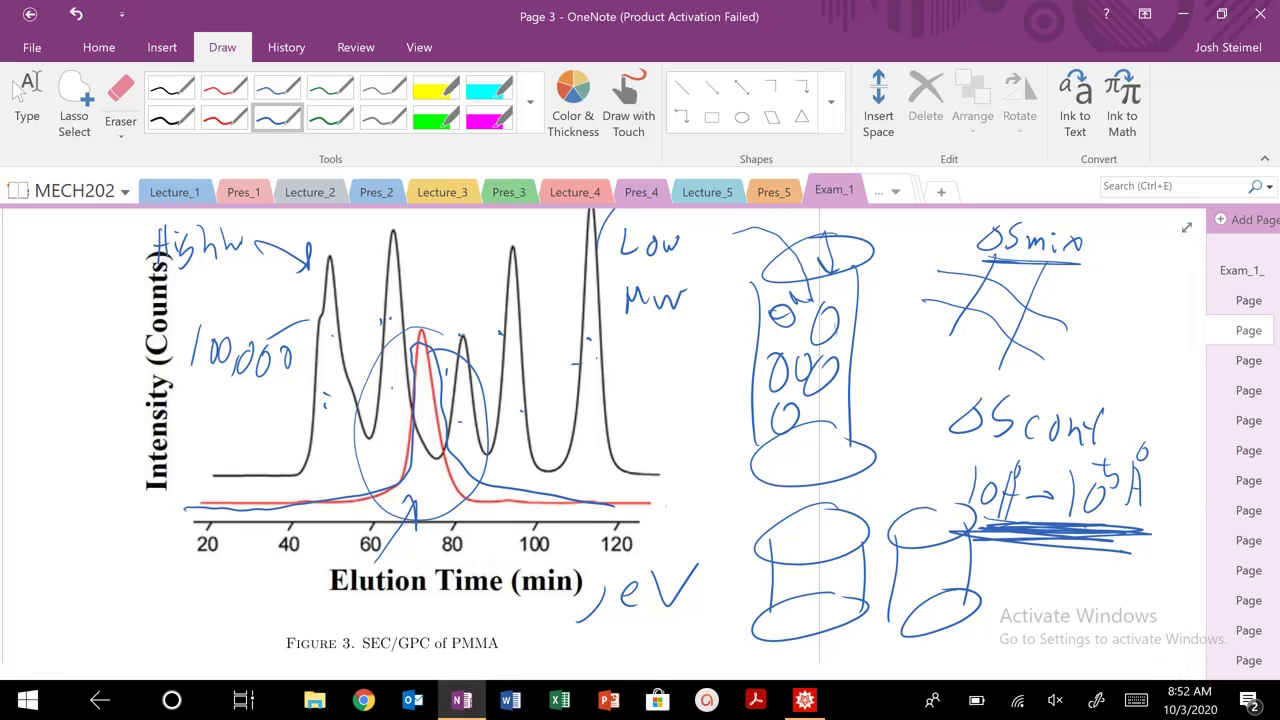
pyautogui.click(16, 88)
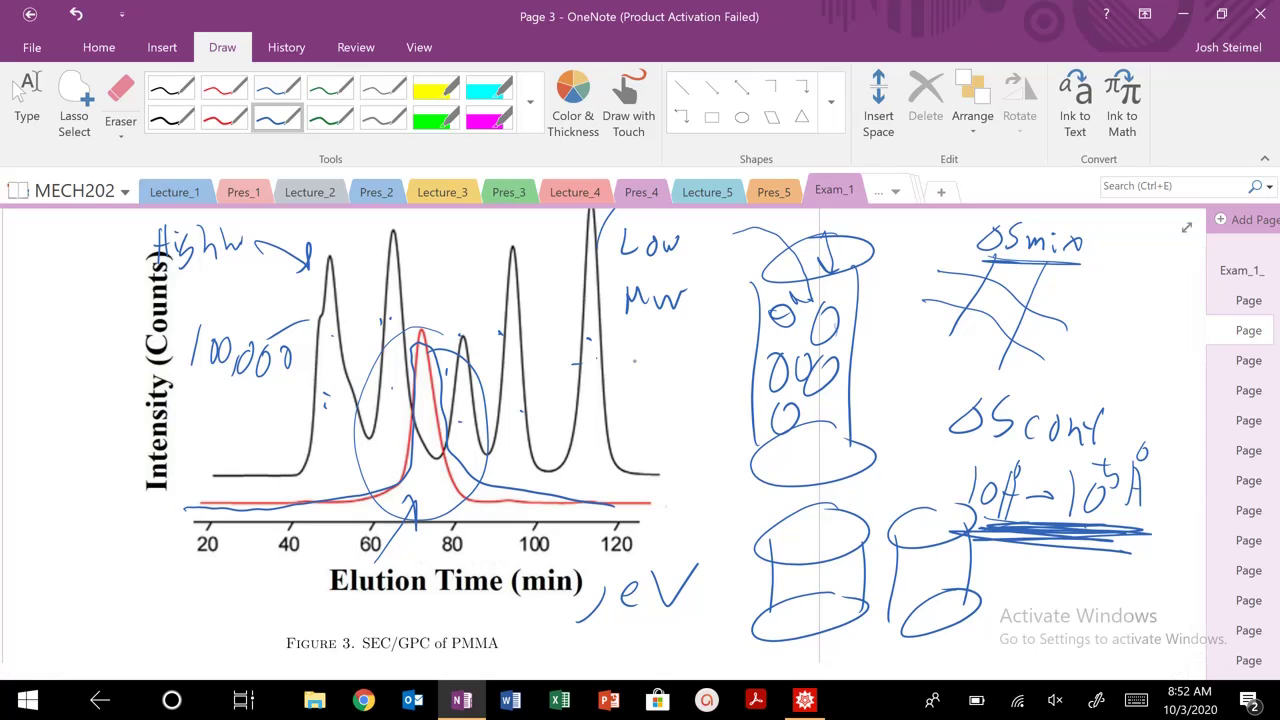
# Step: Add blue baseline arrows pointing left at the first peak and right past the last
pyautogui.moveTo(602, 290)
pyautogui.mouseDown()
pyautogui.moveTo(592, 272)
pyautogui.moveTo(344, 256)
pyautogui.moveTo(356, 450)
pyautogui.moveTo(602, 292)
pyautogui.mouseUp()
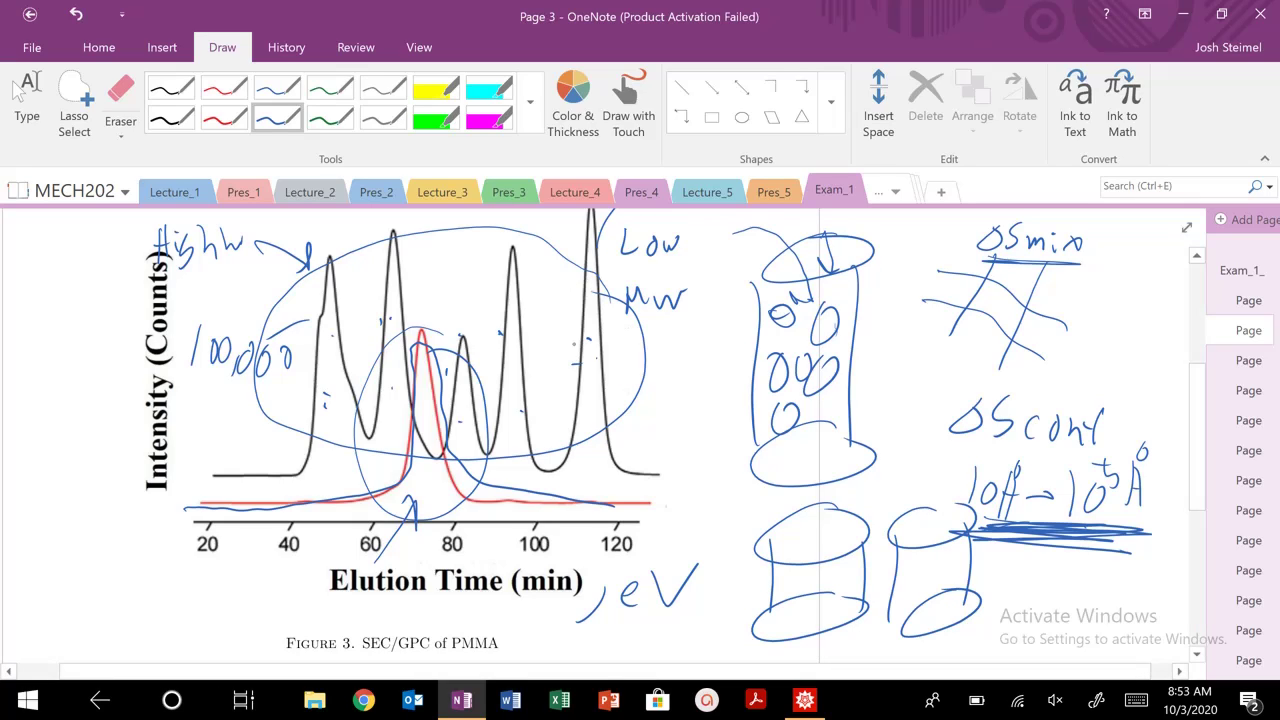
pyautogui.moveTo(336, 438)
pyautogui.mouseDown()
pyautogui.moveTo(232, 446)
pyautogui.moveTo(255, 458)
pyautogui.mouseUp()
pyautogui.click(620, 452)
pyautogui.moveTo(604, 455); pyautogui.dragTo(638, 470)
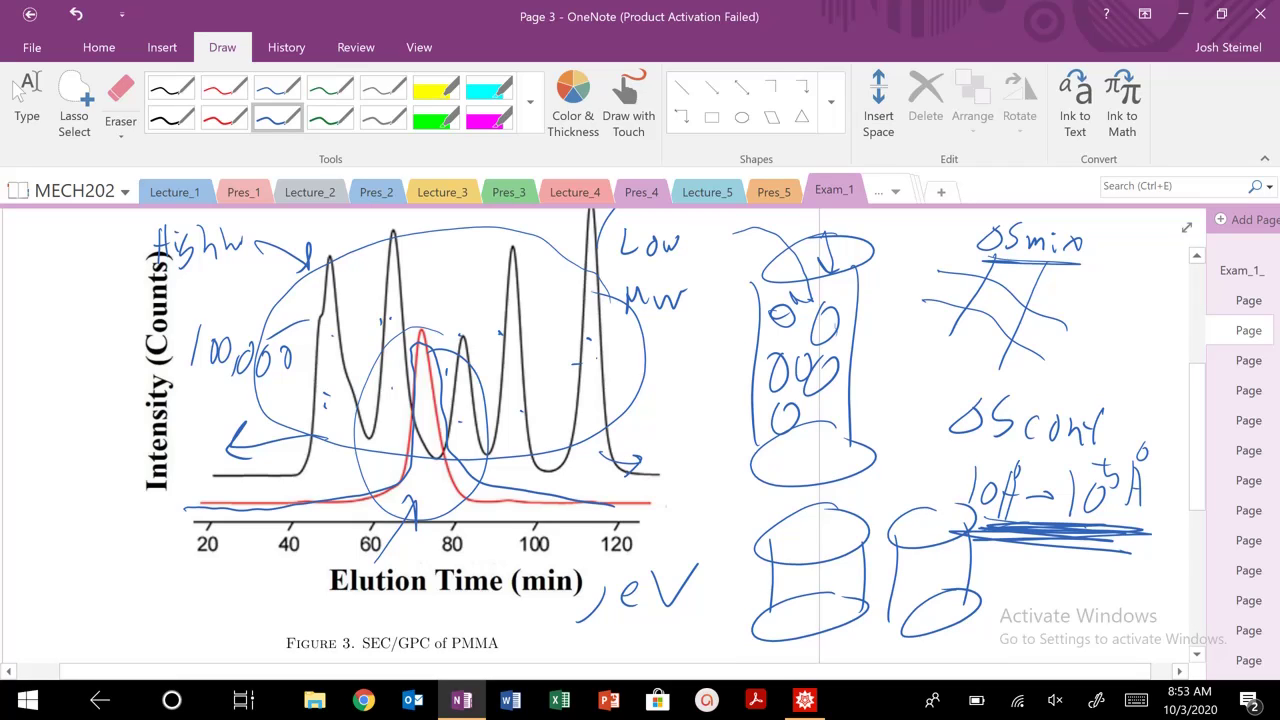
# Step: Go to exam Page 5 and scroll to Question 2's Figure 4 Log[η] vs Log[M] plot
pyautogui.scroll(2, 600, 430)
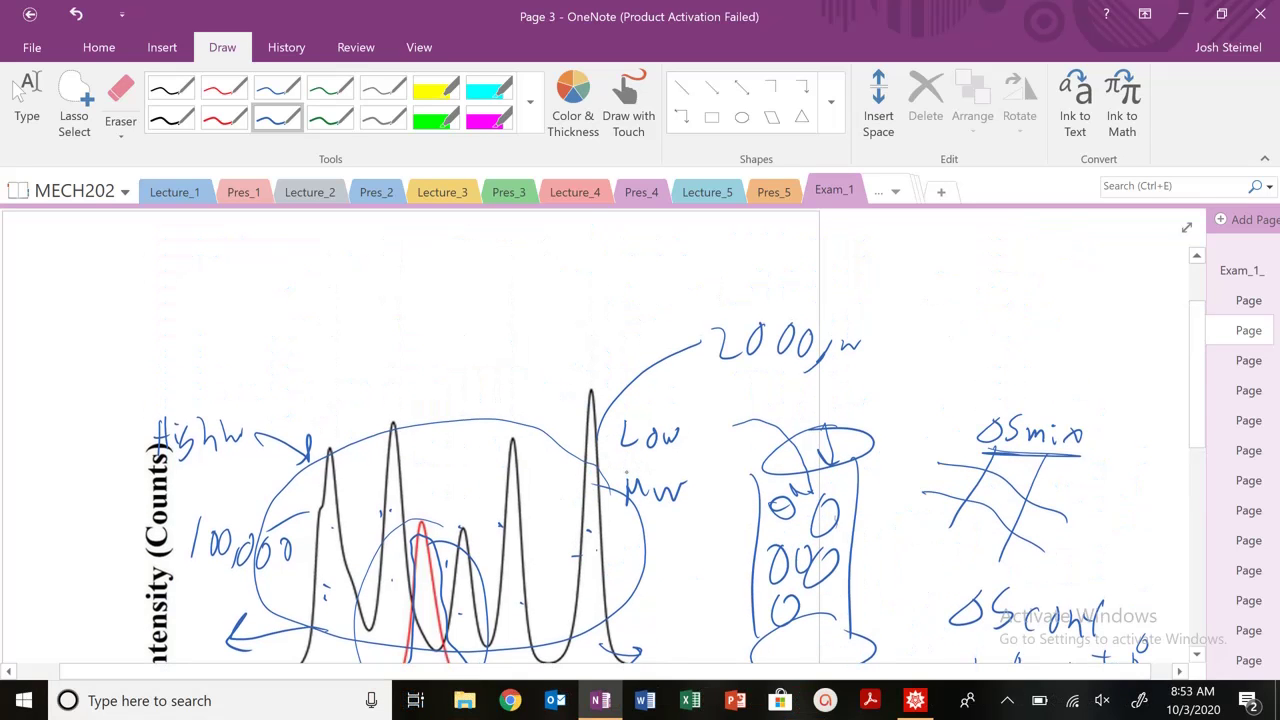
pyautogui.click(17, 90)
pyautogui.scroll(-2, 626, 537)
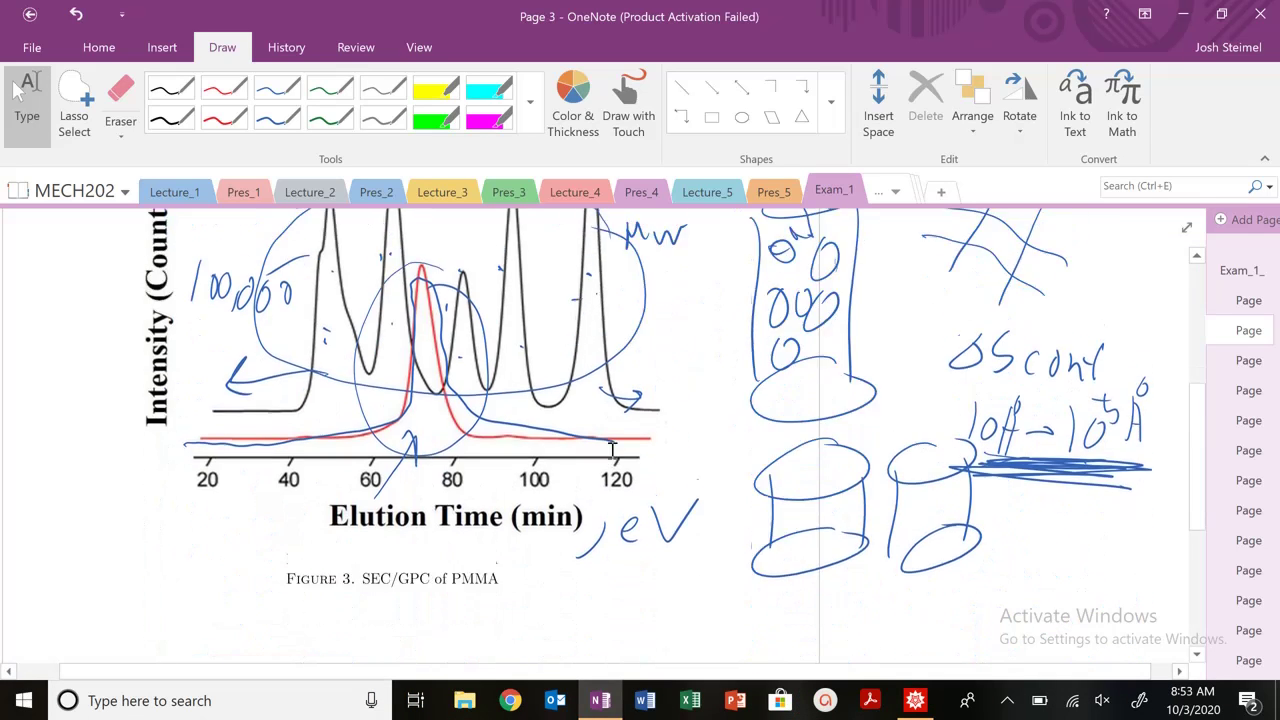
pyautogui.scroll(-6, 656, 418)
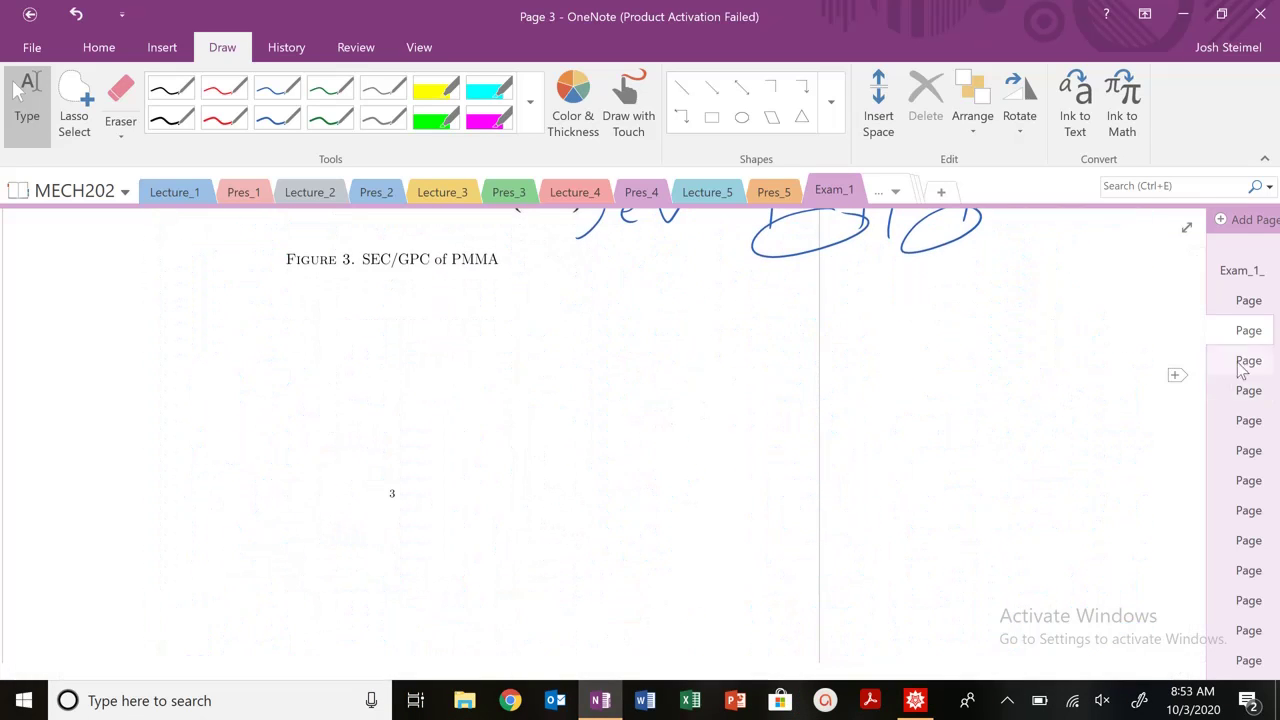
pyautogui.click(1248, 392)
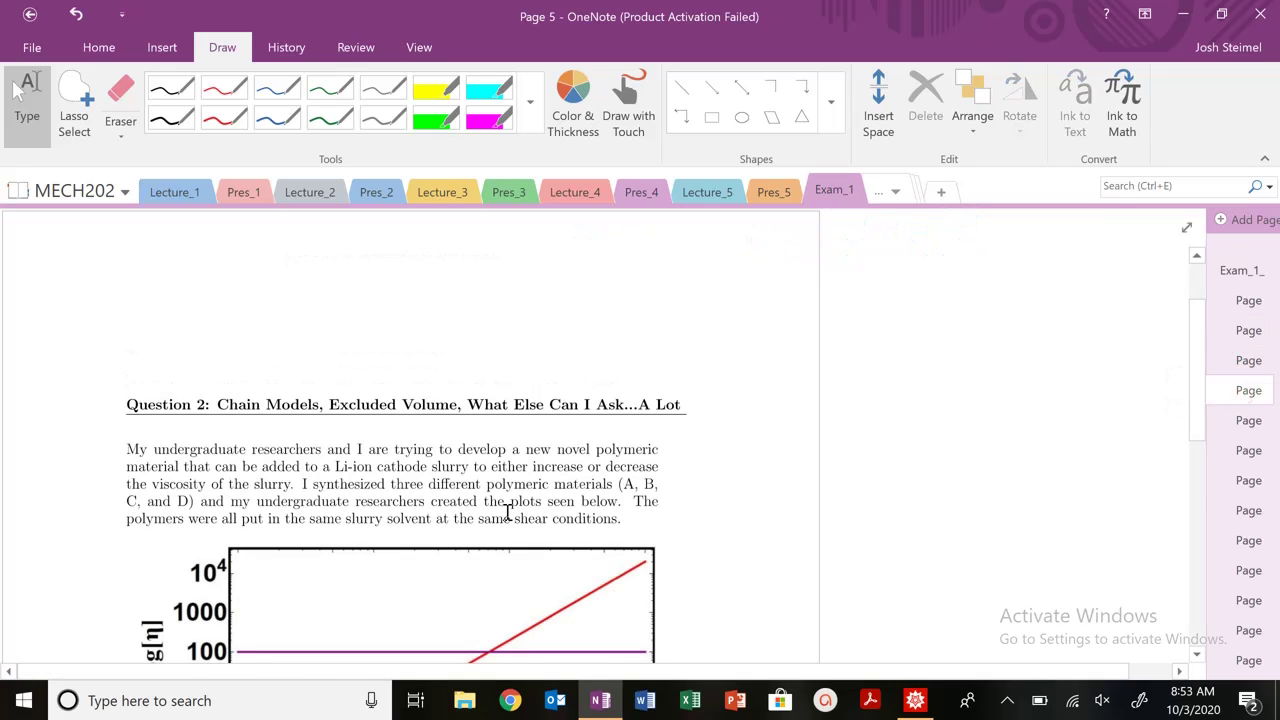
pyautogui.scroll(-4, 838, 456)
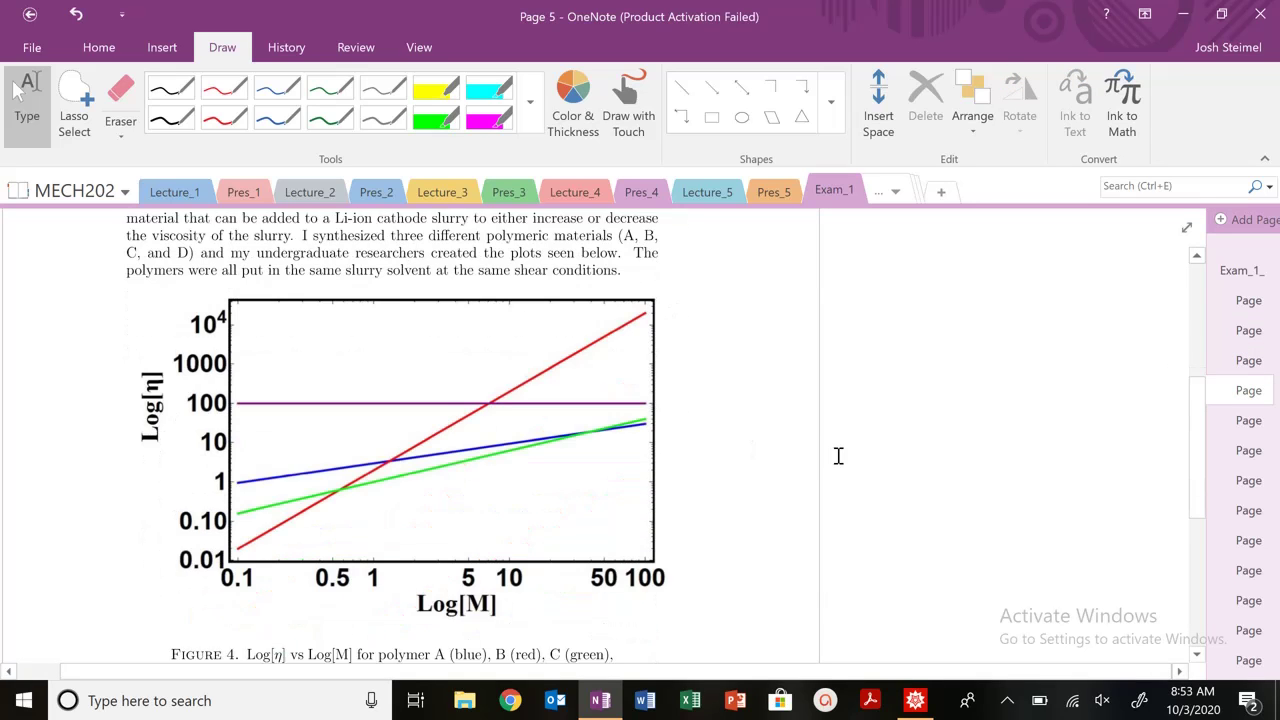